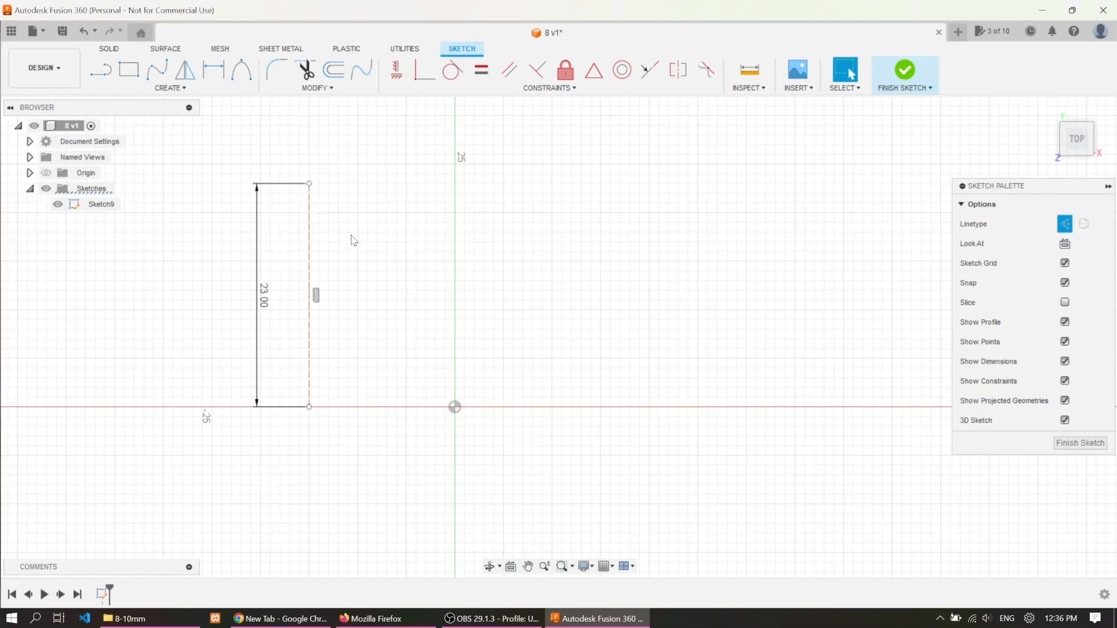
Draw a 16 mm two-point circle from the origin up the vertical axis and convert it from construction to normal geometry.
{"action": "key", "text": "c"}
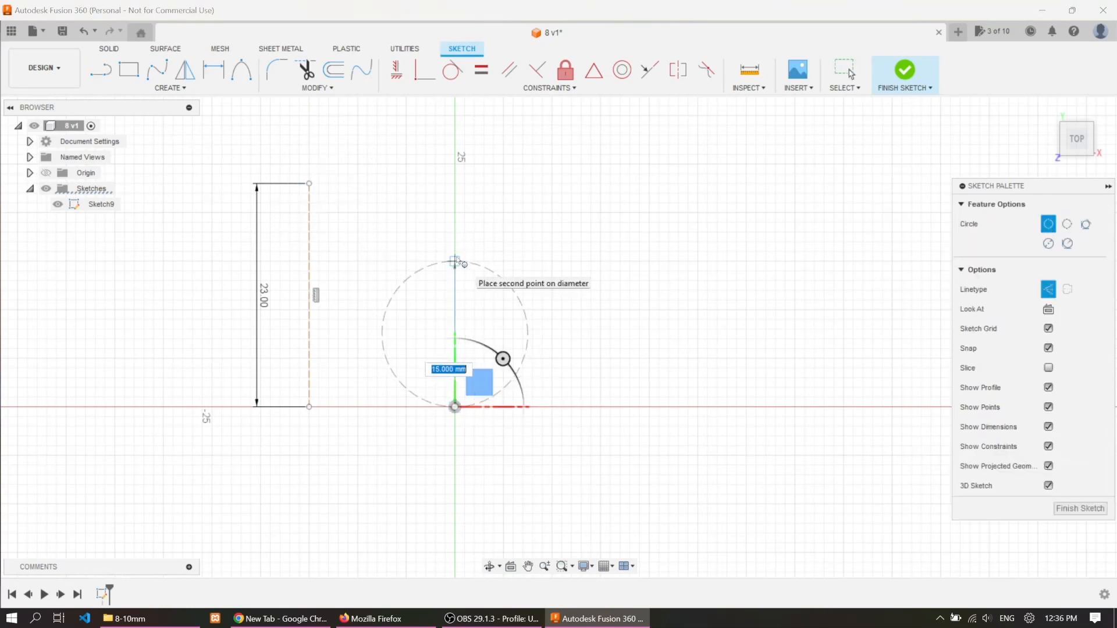
{"action": "key", "text": "Return"}
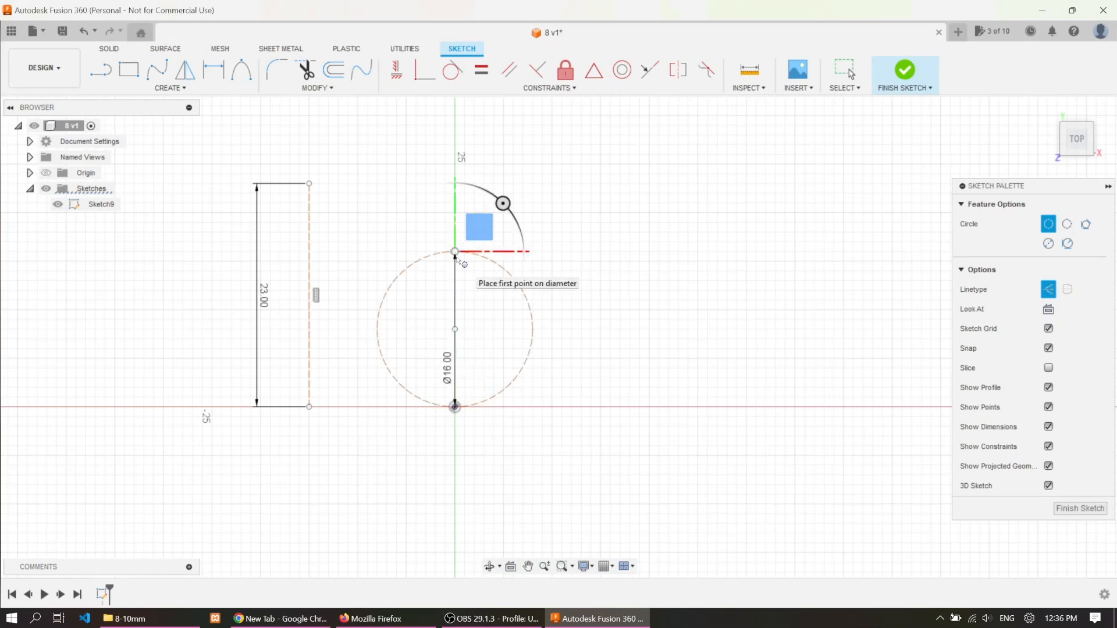
{"action": "scroll", "coordinate": [471, 221], "scroll_direction": "up", "scroll_amount": 1}
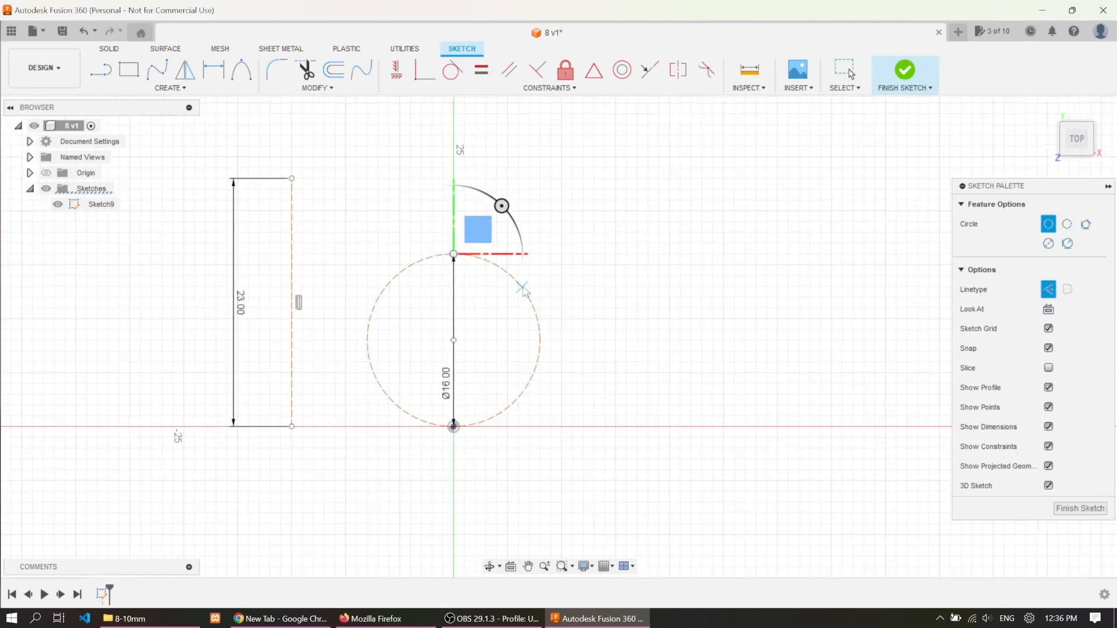
{"action": "key", "text": "Escape"}
{"action": "left_click", "coordinate": [523, 288]}
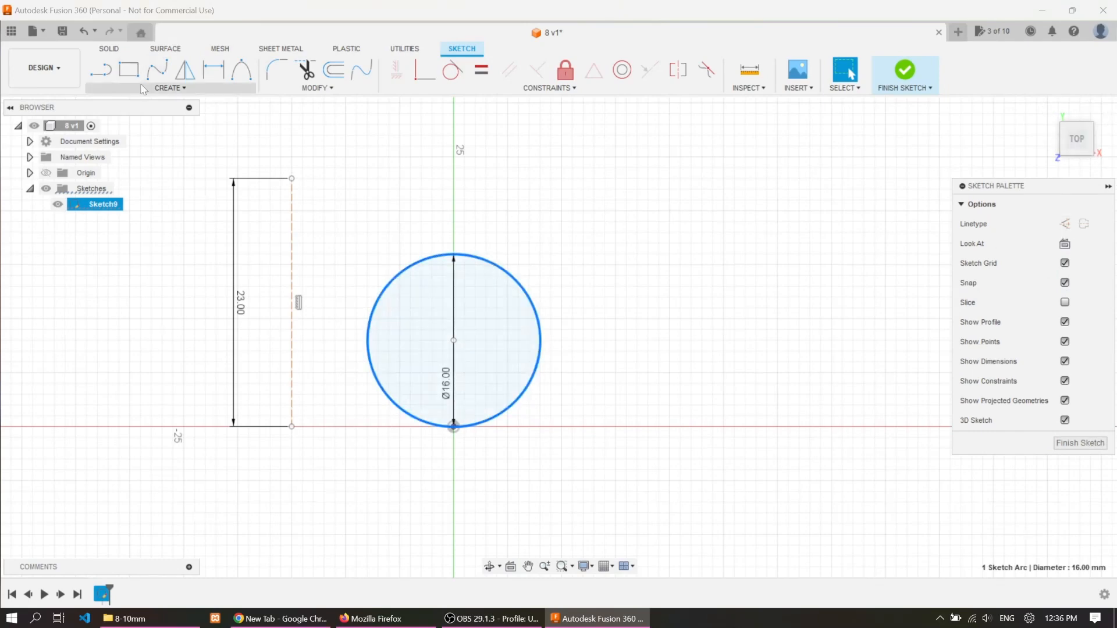
Draw a 6 mm two-point circle down the vertical axis, starting level with the upper end of the 23 mm reference line.
{"action": "key", "text": "c"}
{"action": "left_click", "coordinate": [1049, 225]}
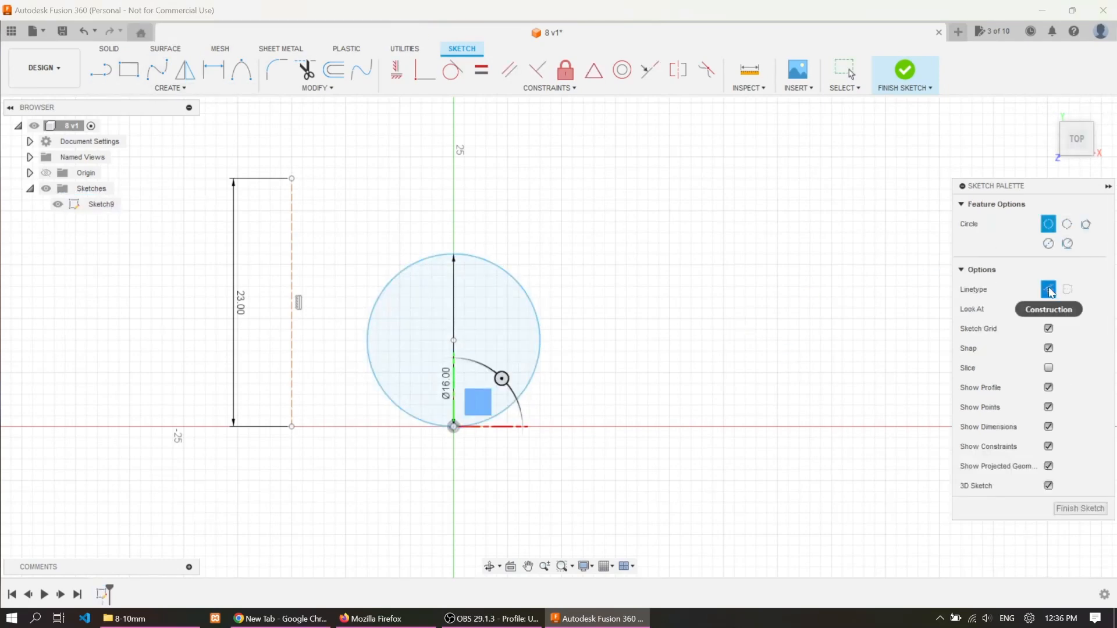
{"action": "left_click", "coordinate": [454, 178]}
{"action": "type", "text": "6"}
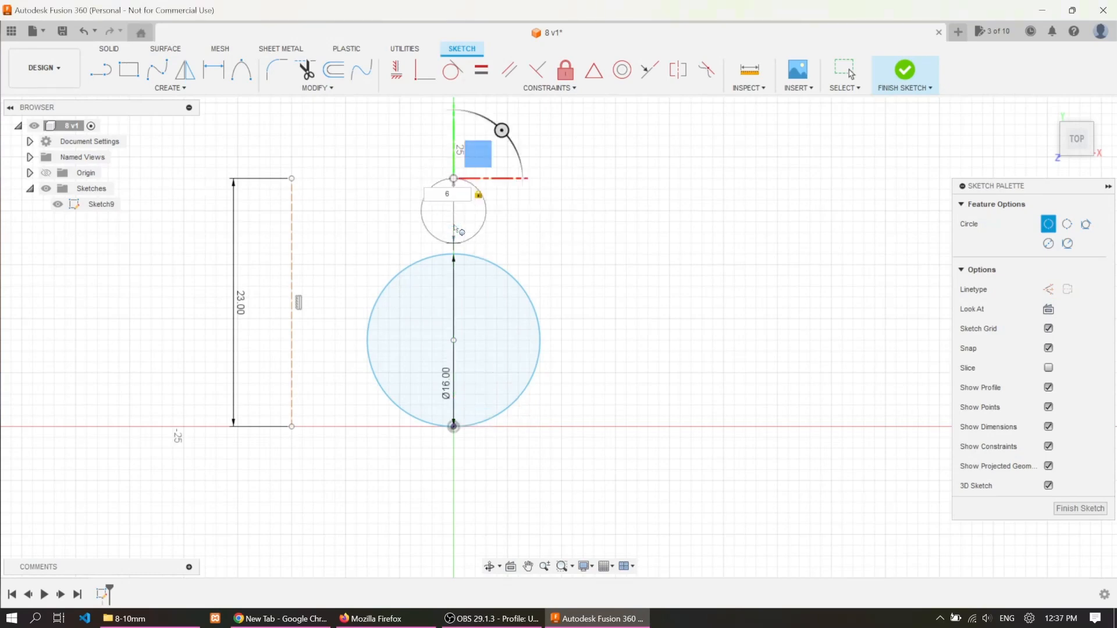
{"action": "key", "text": "Return"}
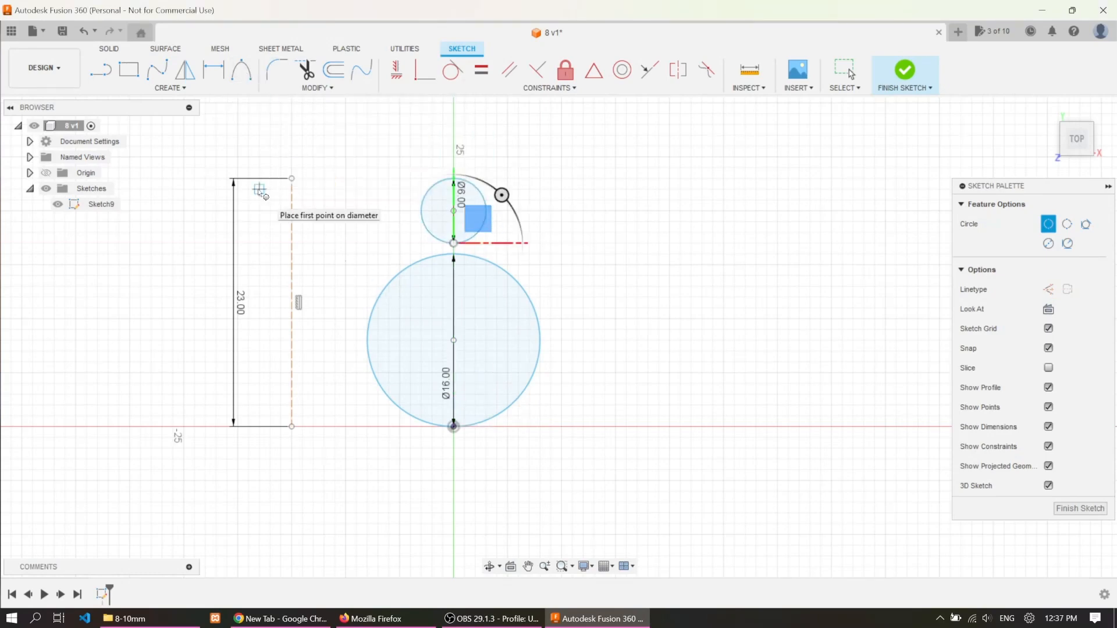
Draw two side lines joining the left and right sides of the 6 mm circle to the 16 mm circle.
{"action": "key", "text": "l"}
{"action": "left_click", "coordinate": [421, 209]}
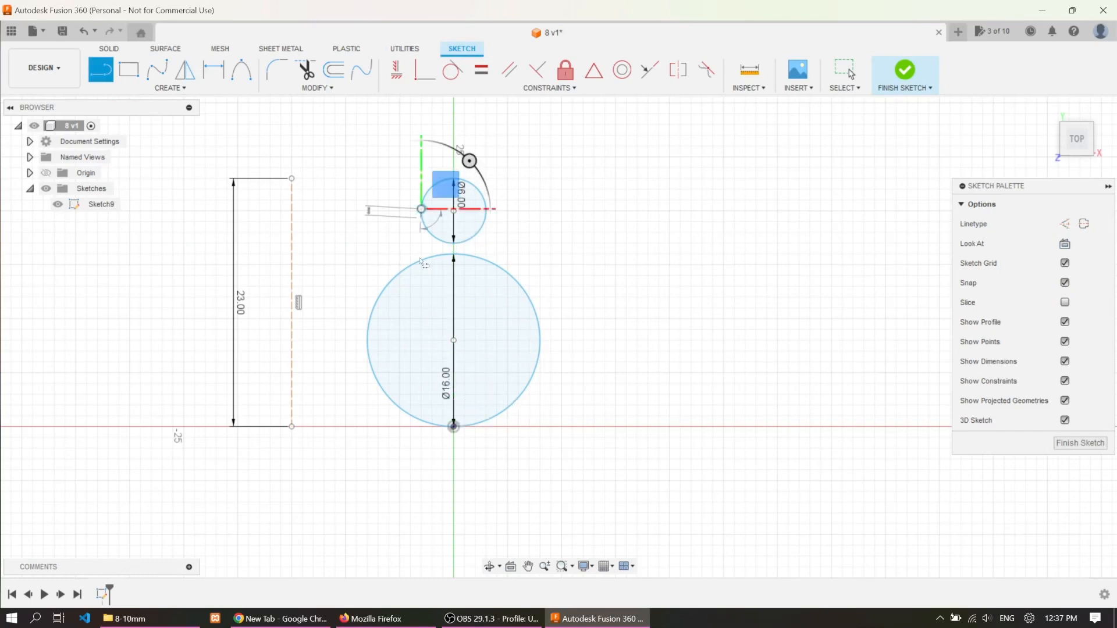
{"action": "left_click", "coordinate": [382, 292]}
{"action": "left_click", "coordinate": [486, 219]}
{"action": "left_click", "coordinate": [508, 274]}
{"action": "key", "text": "Escape"}
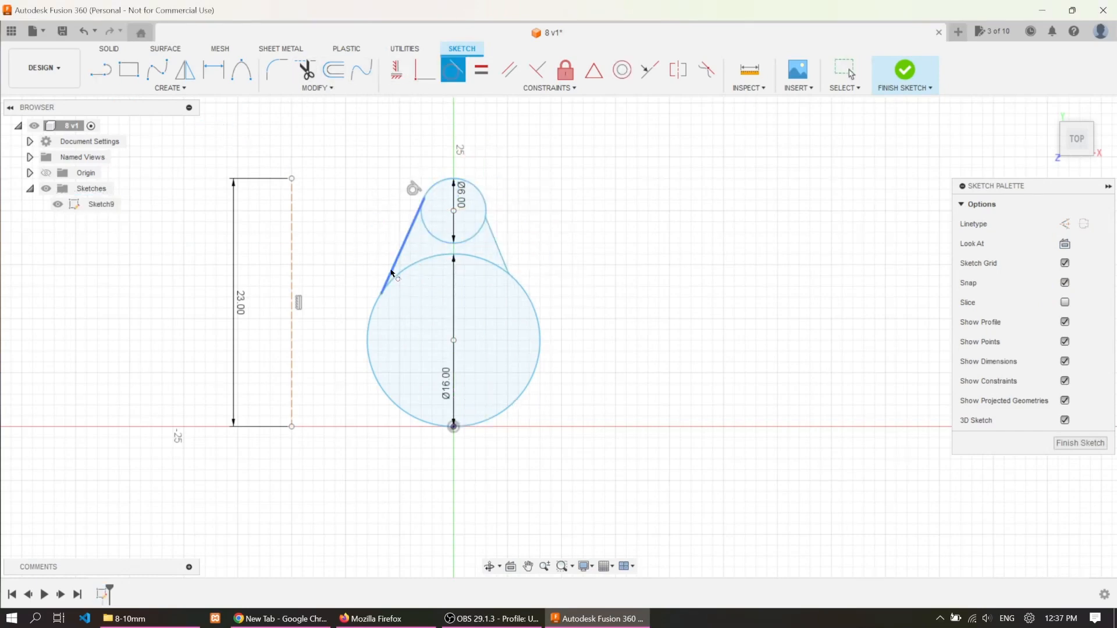
Make both side lines tangent to the 6 mm and 16 mm circles and finish the sketch.
{"action": "left_click", "coordinate": [486, 205]}
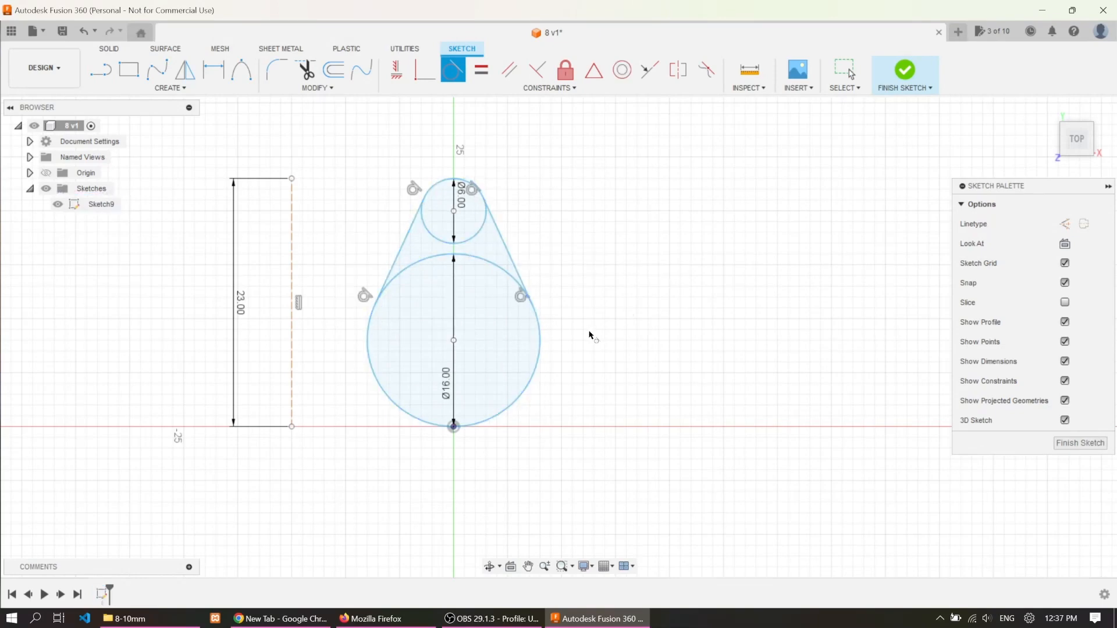
{"action": "scroll", "coordinate": [494, 235], "scroll_direction": "up", "scroll_amount": 2}
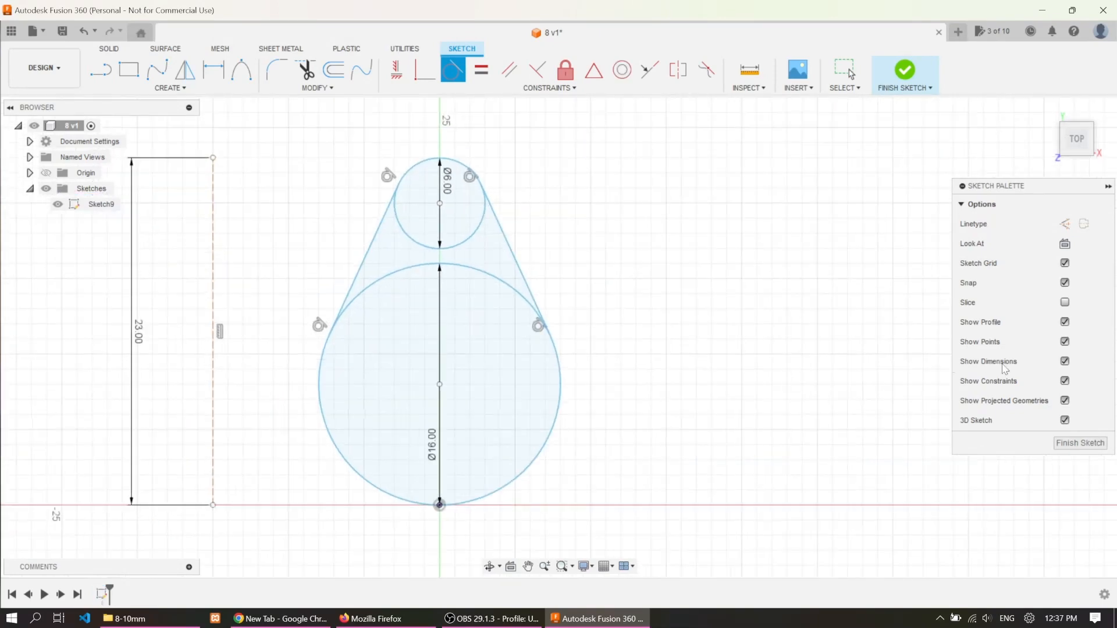
{"action": "left_click", "coordinate": [1078, 444]}
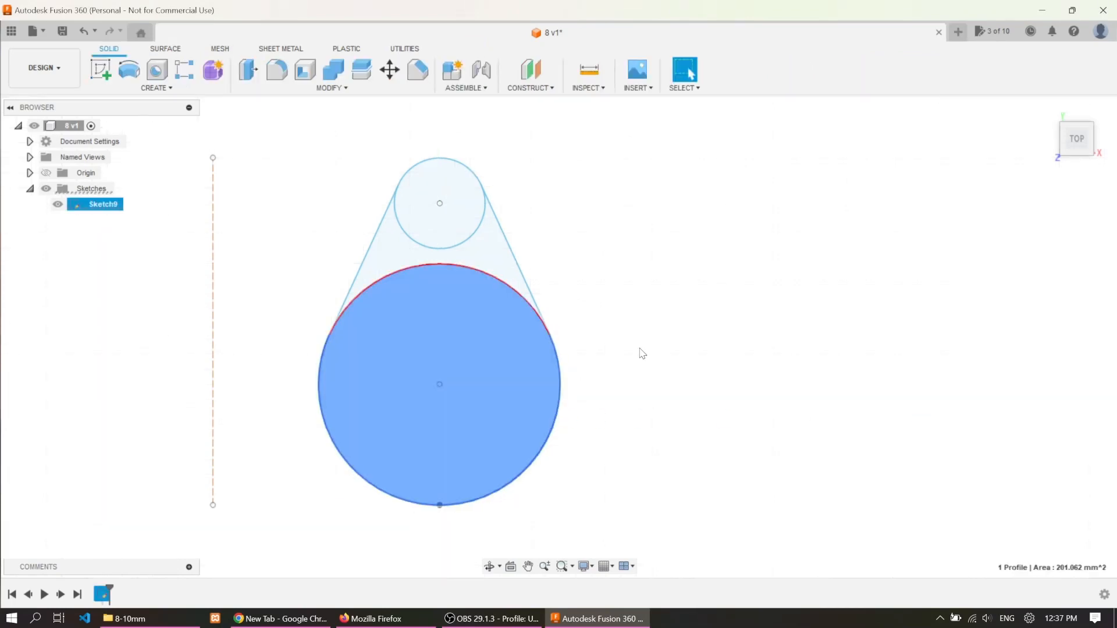
Create a construction plane offset 8 mm above the 16 mm circle's profile.
{"action": "left_click", "coordinate": [543, 88]}
{"action": "left_click", "coordinate": [538, 100]}
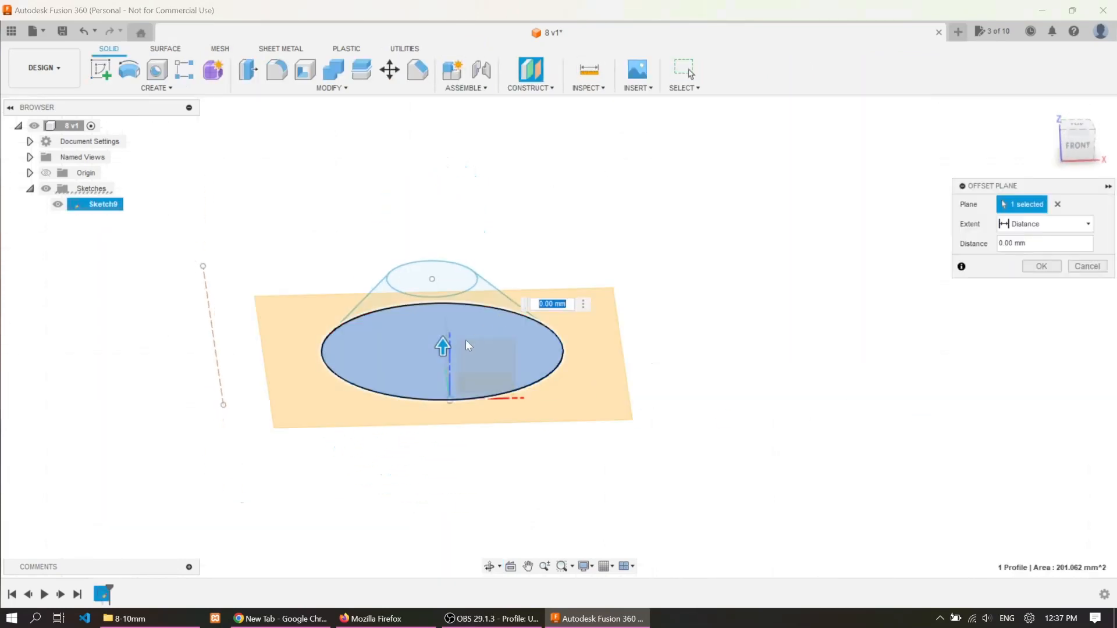
{"action": "left_click_drag", "start_coordinate": [443, 349], "coordinate": [451, 241]}
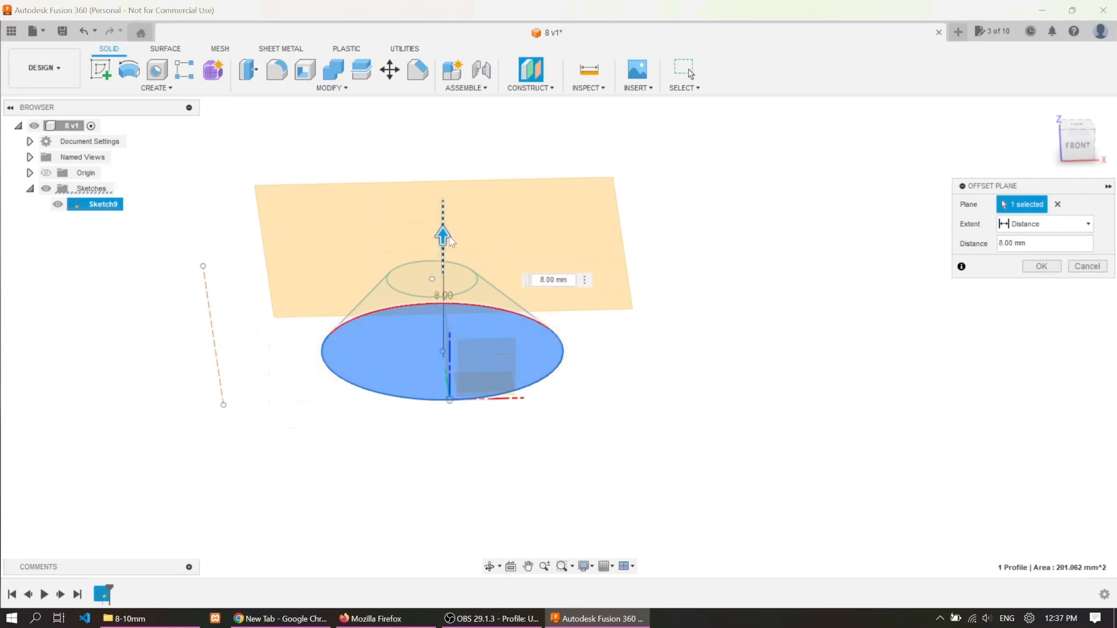
{"action": "left_click", "coordinate": [1052, 265]}
Start a sketch on the new offset plane and draw a 16 mm center-diameter circle at its origin.
{"action": "left_click", "coordinate": [556, 243]}
{"action": "left_click", "coordinate": [100, 68]}
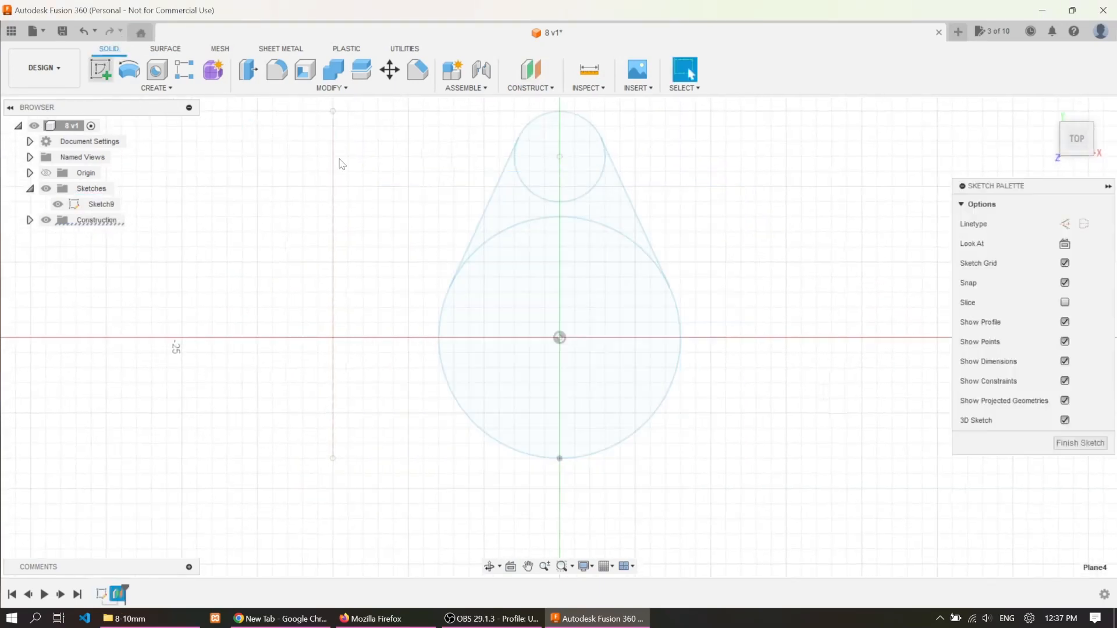
{"action": "key", "text": "c"}
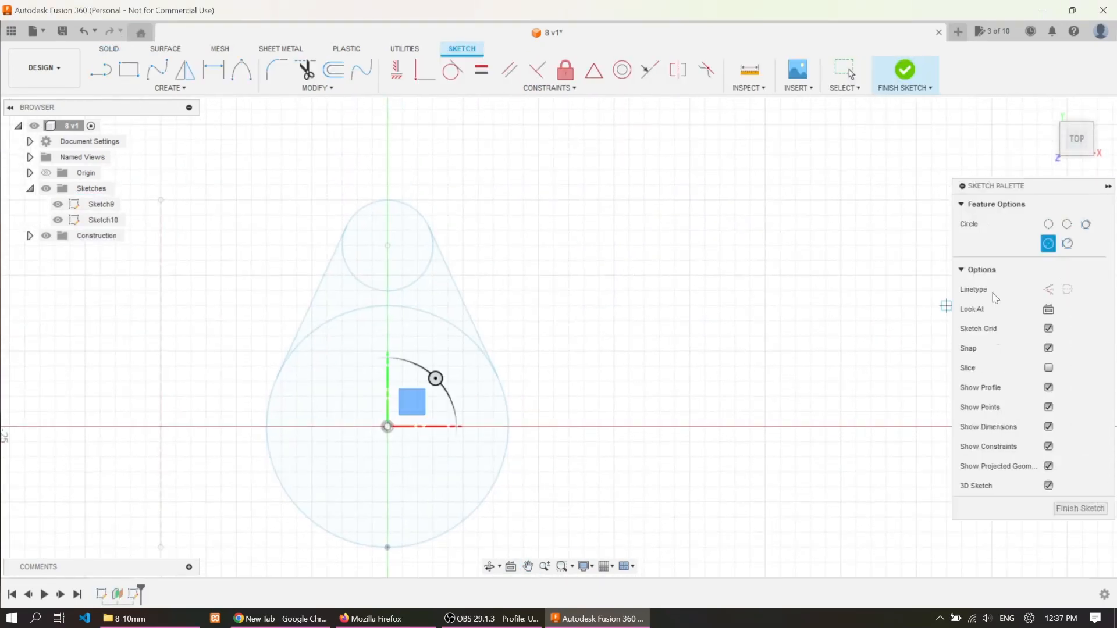
{"action": "left_click", "coordinate": [388, 427]}
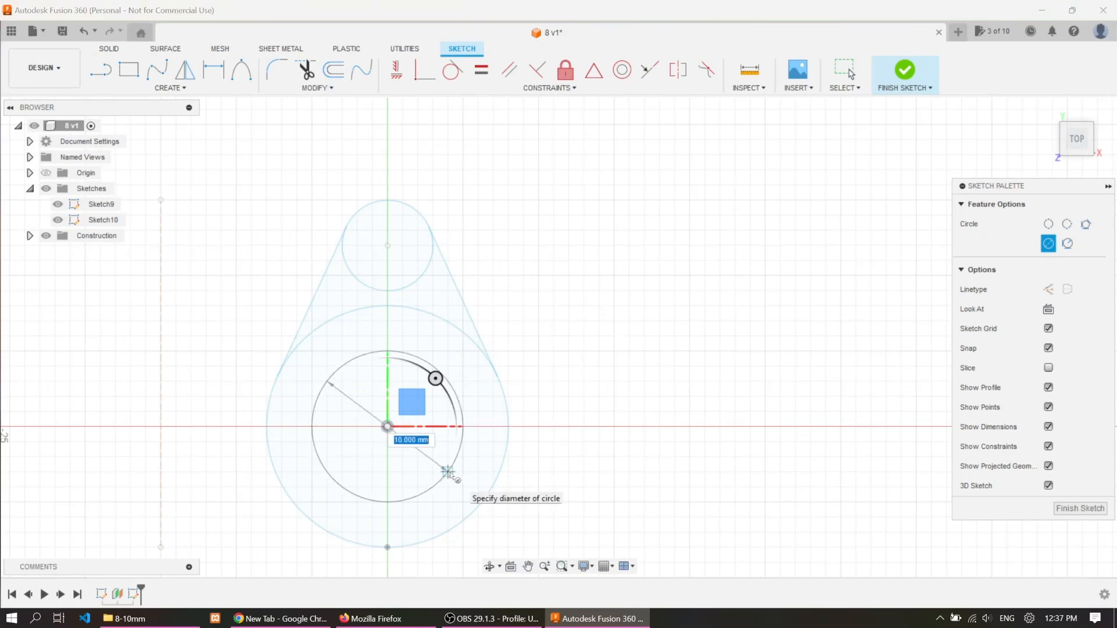
{"action": "type", "text": "16"}
{"action": "key", "text": "Return"}
Draw a two-point circle from the top of the underlying 6 mm circle down the vertical axis, overlapping the 16 mm circle.
{"action": "scroll", "coordinate": [412, 323], "scroll_direction": "down", "scroll_amount": 1}
{"action": "scroll", "coordinate": [412, 323], "scroll_direction": "up", "scroll_amount": 2}
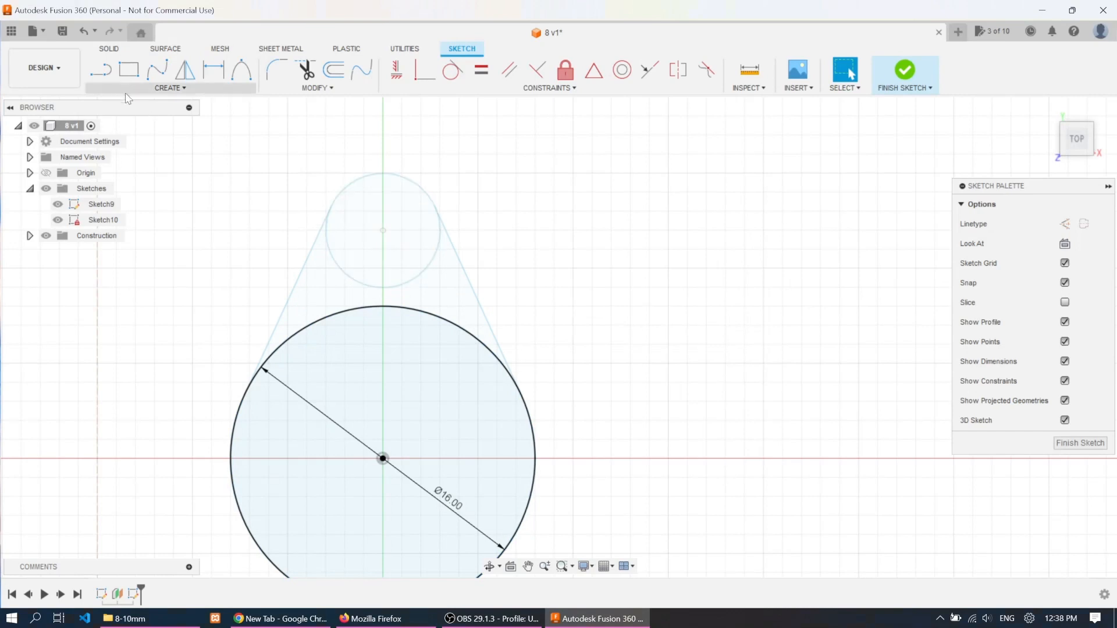
{"action": "key", "text": "c"}
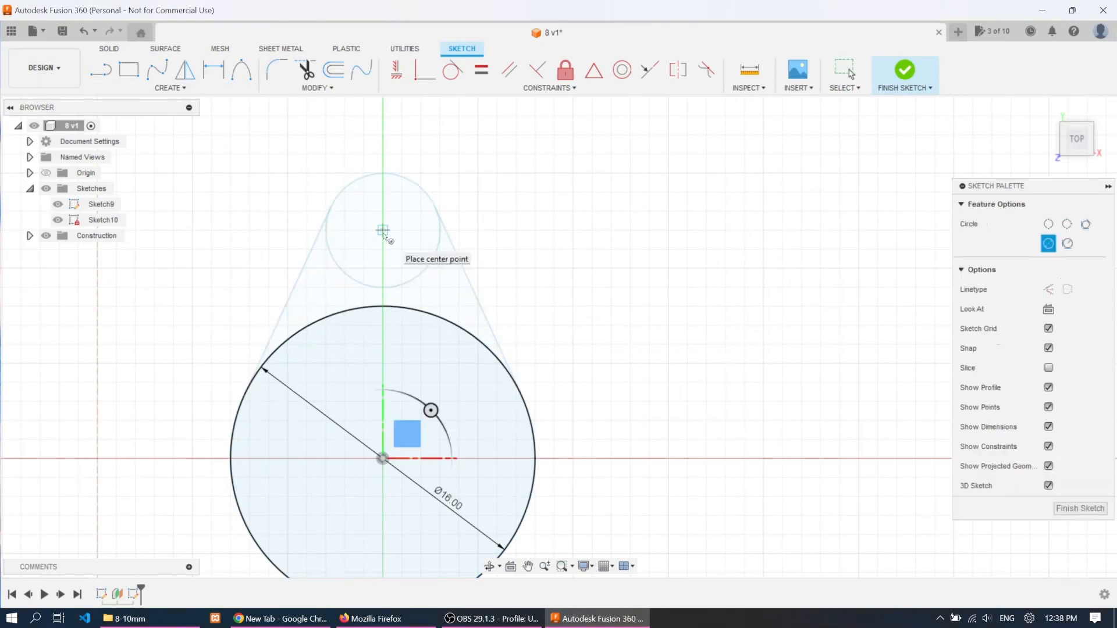
{"action": "left_click", "coordinate": [1049, 225]}
{"action": "left_click", "coordinate": [382, 172]}
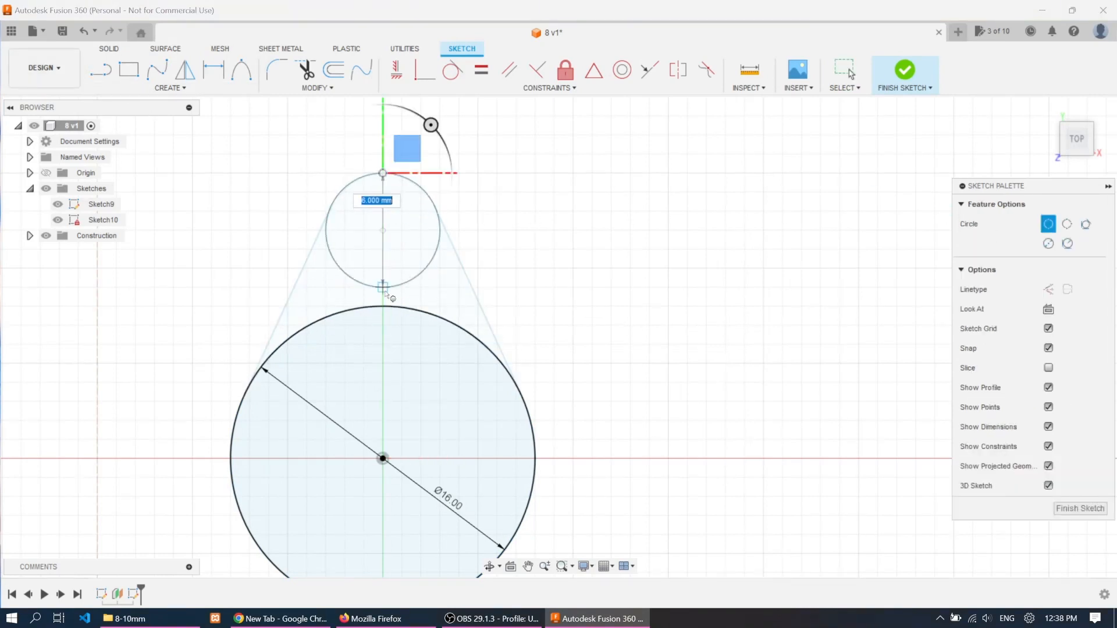
{"action": "left_click", "coordinate": [383, 363]}
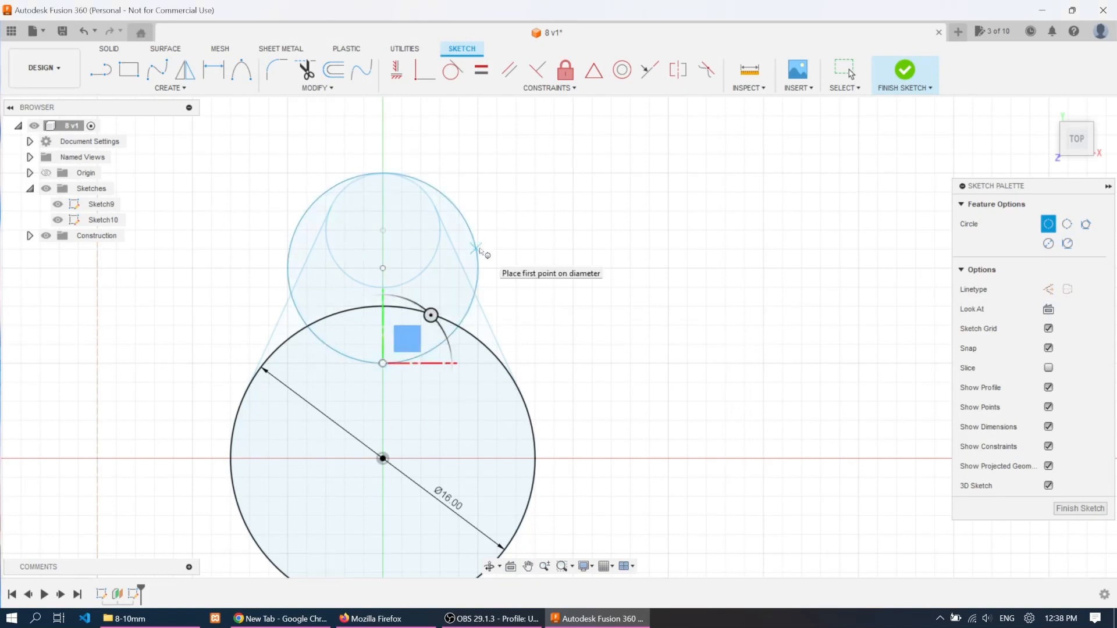
{"action": "key", "text": "Escape"}
Hide the first sketch and draw two side lines joining the upper circle's left and right sides to the 16 mm circle.
{"action": "left_click", "coordinate": [58, 205]}
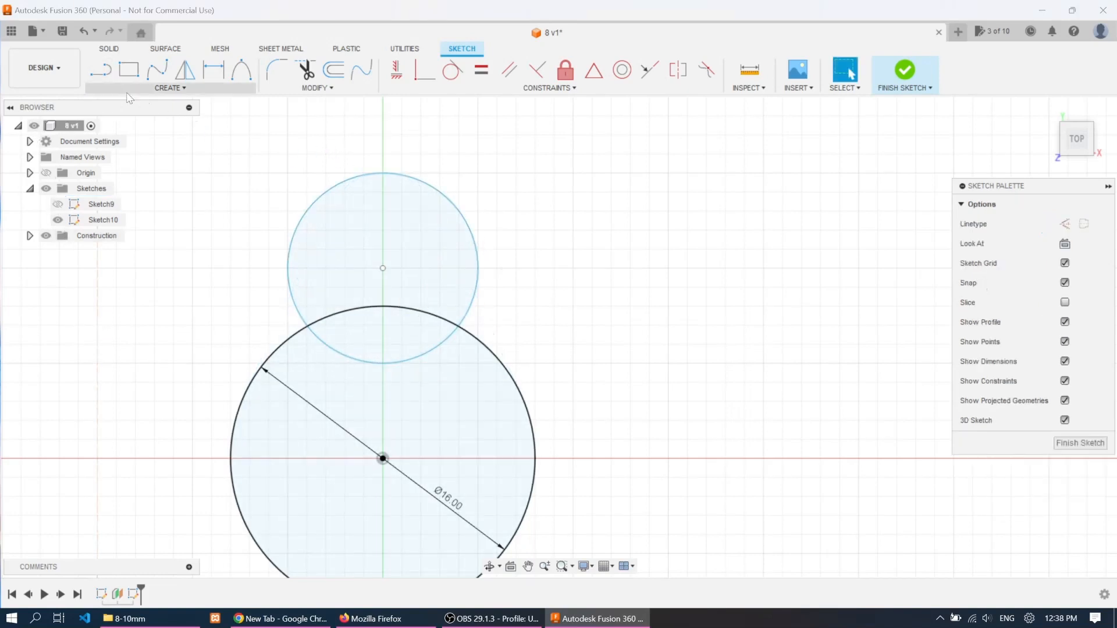
{"action": "key", "text": "l"}
{"action": "left_click", "coordinate": [286, 261]}
{"action": "left_click", "coordinate": [253, 378]}
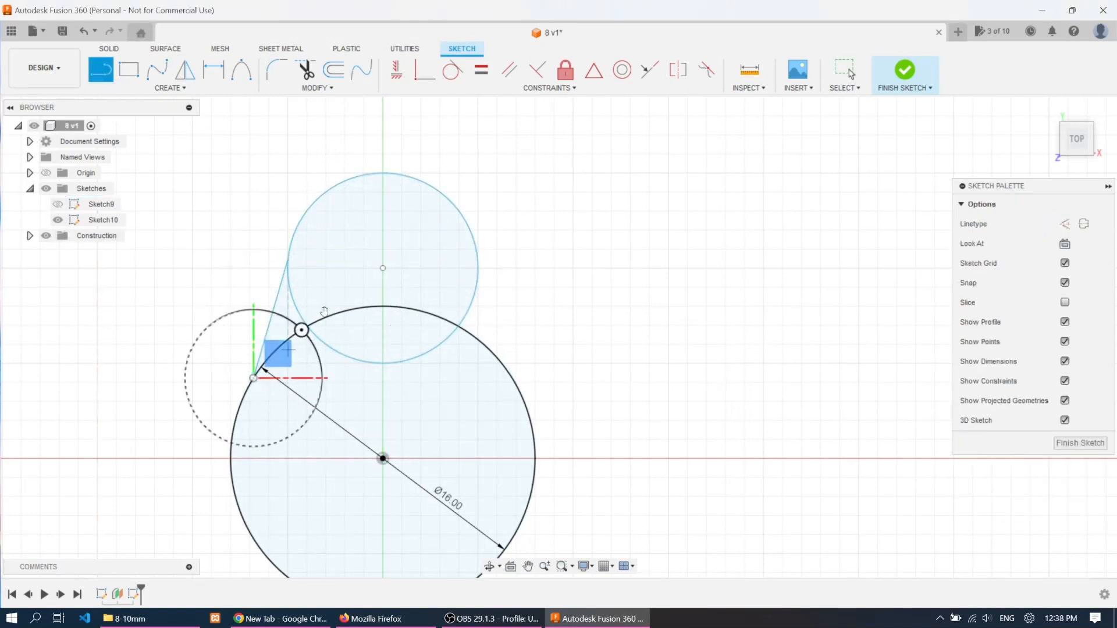
{"action": "left_click", "coordinate": [479, 260]}
{"action": "left_click", "coordinate": [509, 373]}
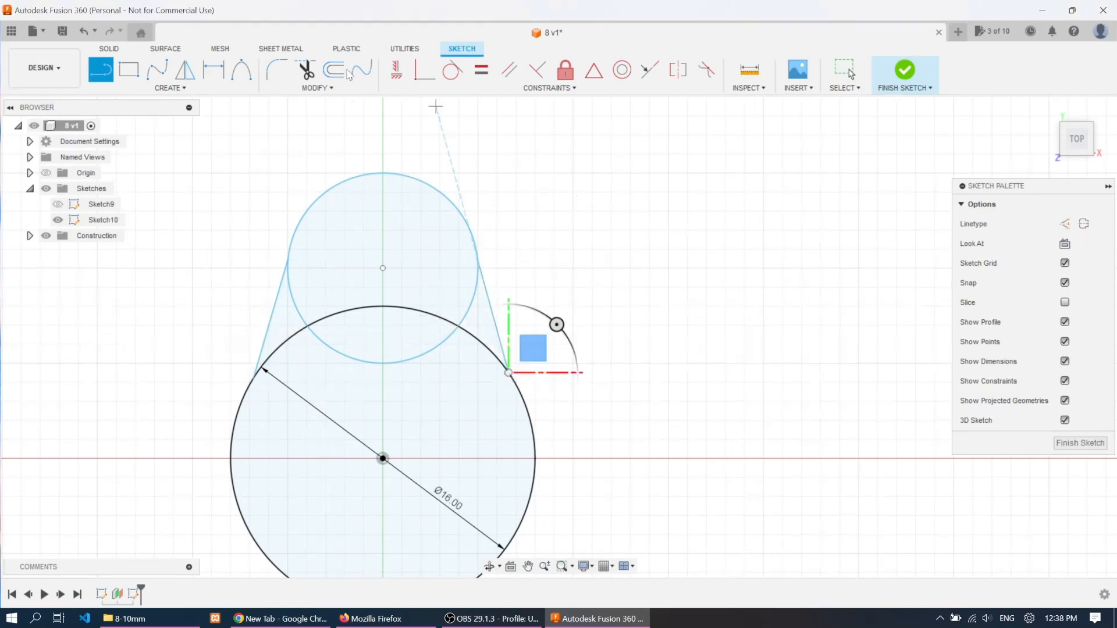
Make both side lines tangent to the upper circle and the 16 mm circle, and finish the second sketch.
{"action": "left_click", "coordinate": [277, 69]}
{"action": "left_click", "coordinate": [489, 299]}
{"action": "left_click", "coordinate": [464, 226]}
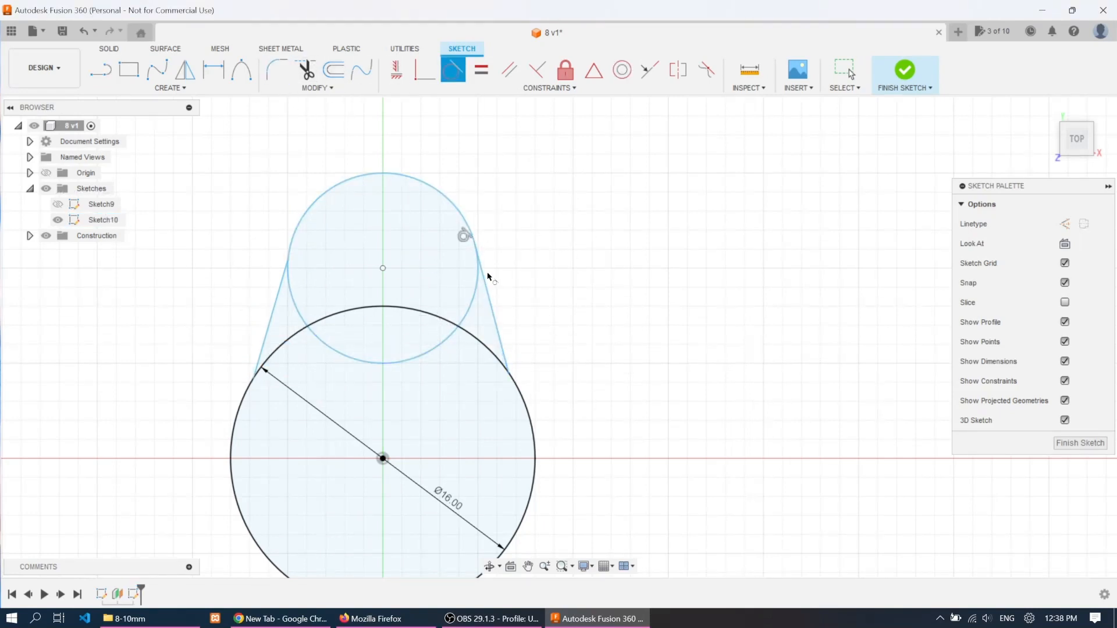
{"action": "left_click", "coordinate": [500, 343]}
{"action": "left_click", "coordinate": [250, 383]}
{"action": "left_click", "coordinate": [273, 304]}
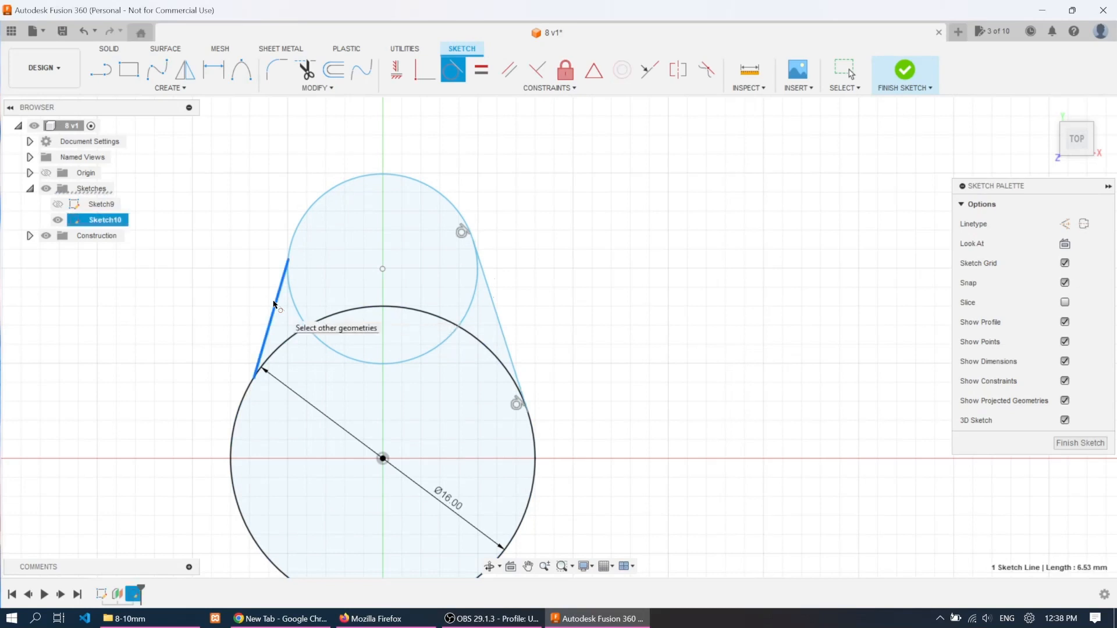
{"action": "left_click", "coordinate": [301, 228]}
{"action": "left_click", "coordinate": [269, 325]}
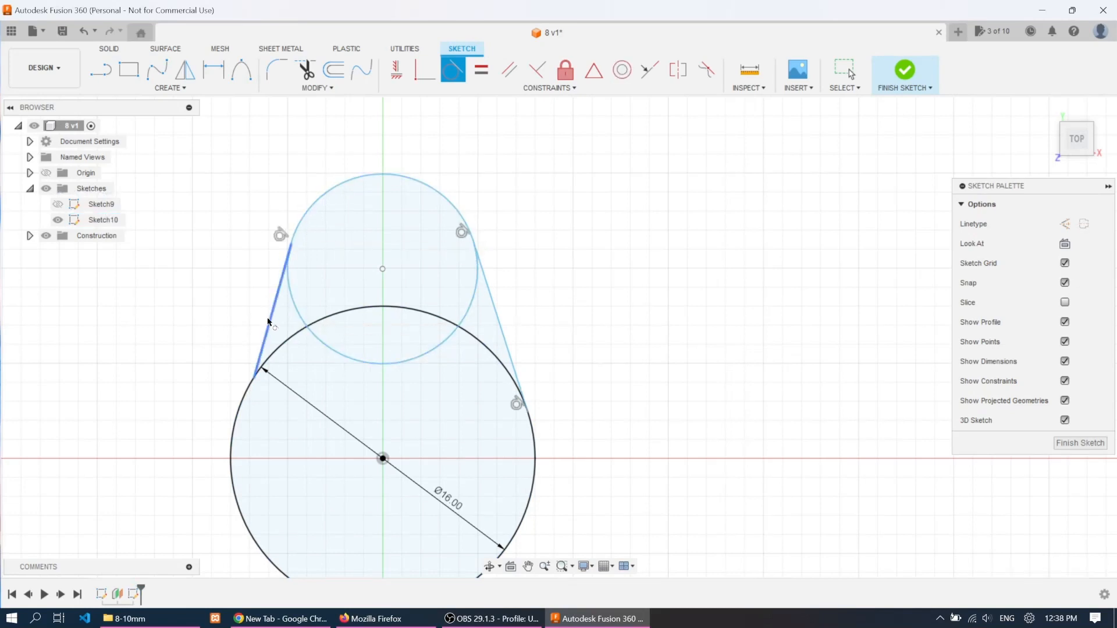
{"action": "left_click", "coordinate": [247, 393]}
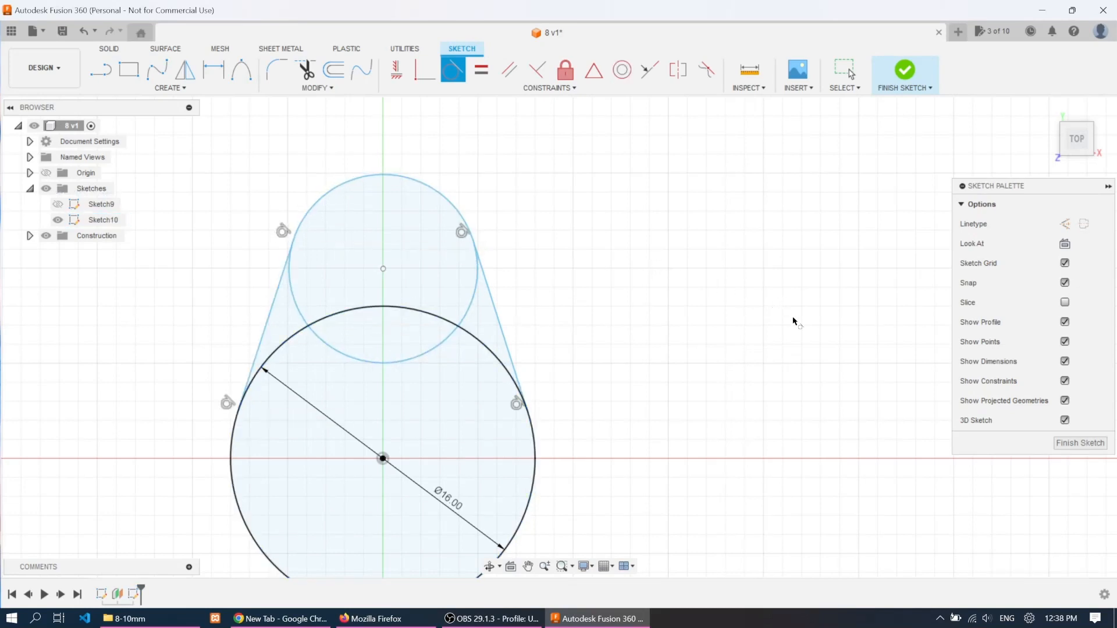
{"action": "left_click", "coordinate": [1075, 444]}
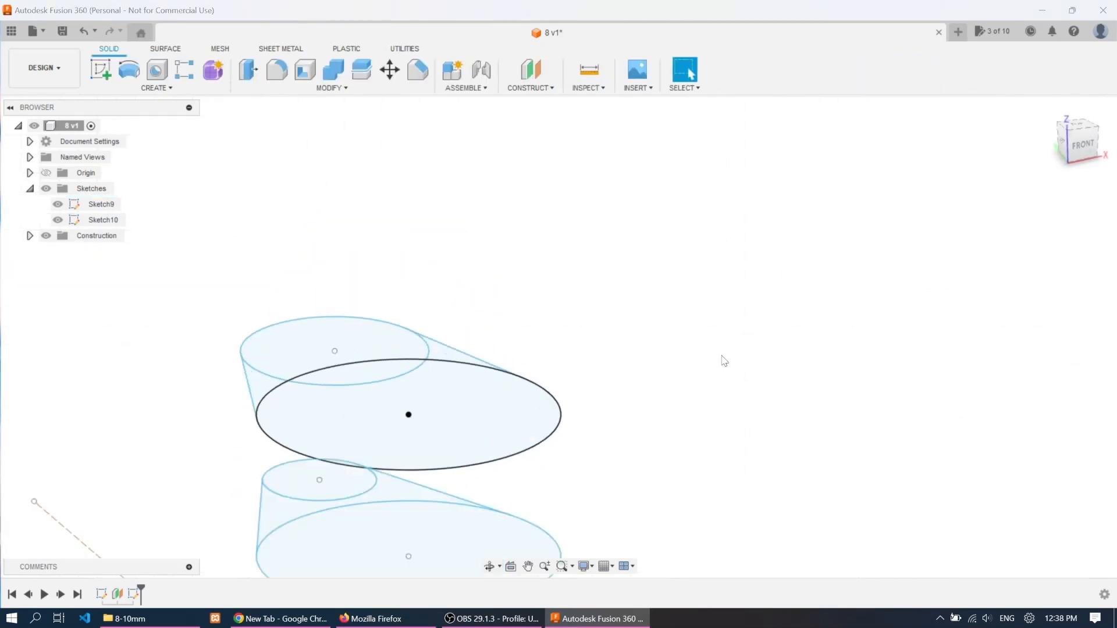
Create another construction plane offset upward from the 16 mm circle's profile in the second sketch.
{"action": "left_click", "coordinate": [489, 412]}
{"action": "left_click", "coordinate": [531, 87]}
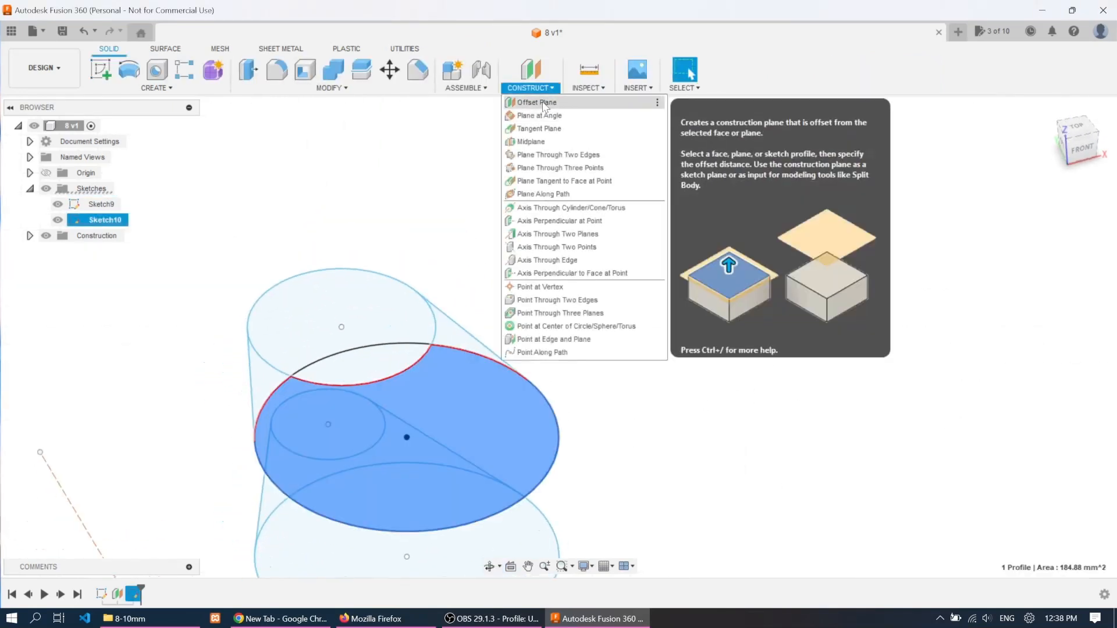
{"action": "left_click", "coordinate": [544, 103]}
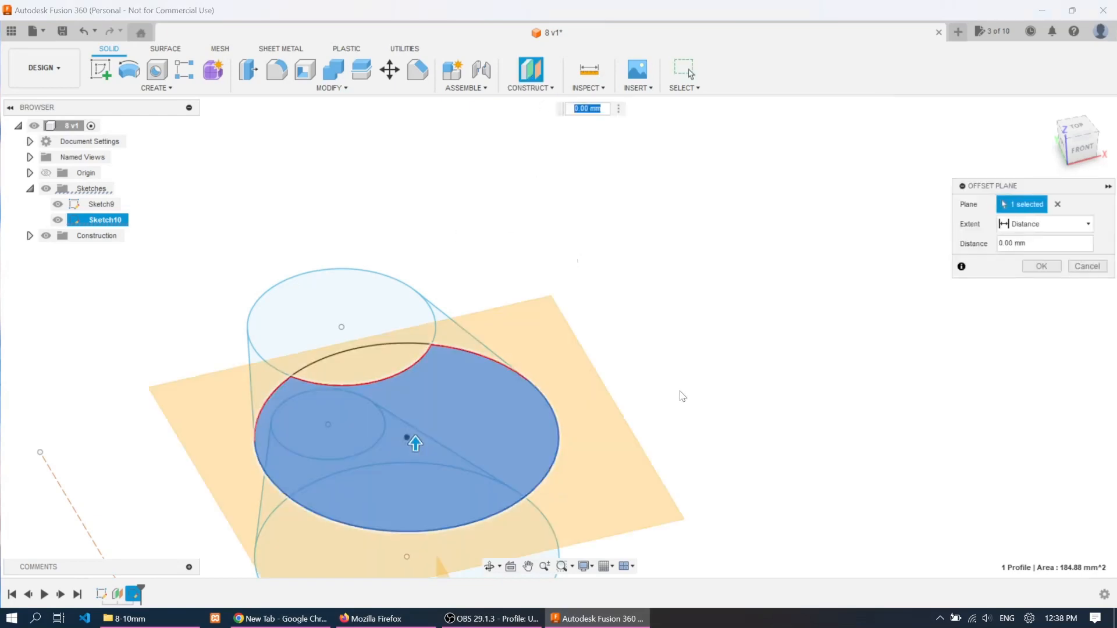
{"action": "key", "text": "Return"}
Start a sketch on the new offset plane and draw an 8 mm circle centred on the vertical axis, just above the 16 mm circle's top edge.
{"action": "left_click", "coordinate": [100, 70]}
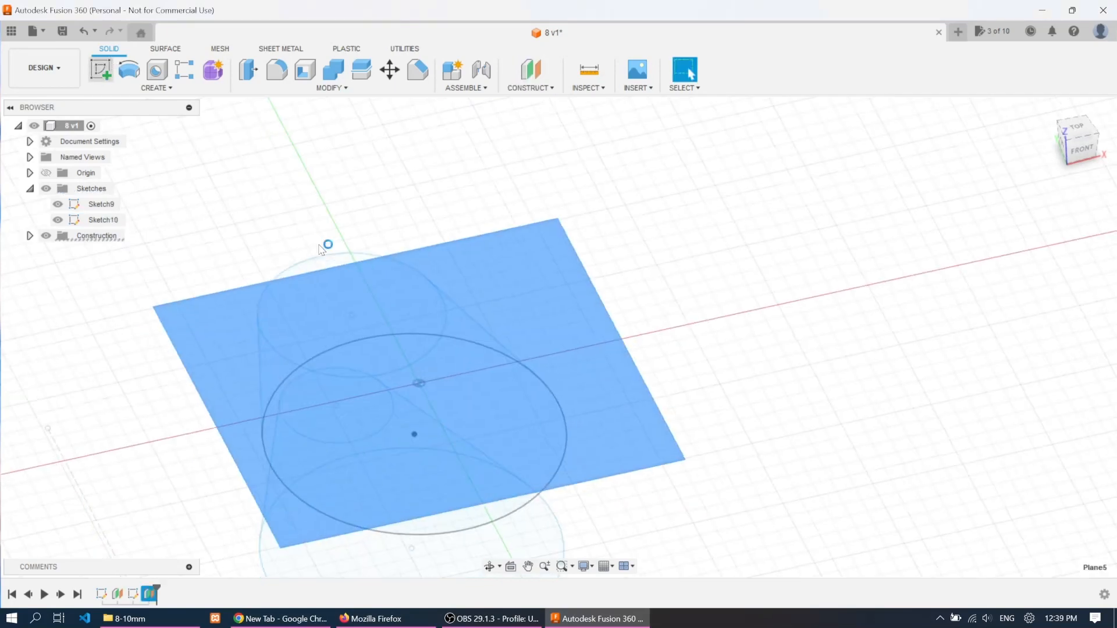
{"action": "key", "text": "c"}
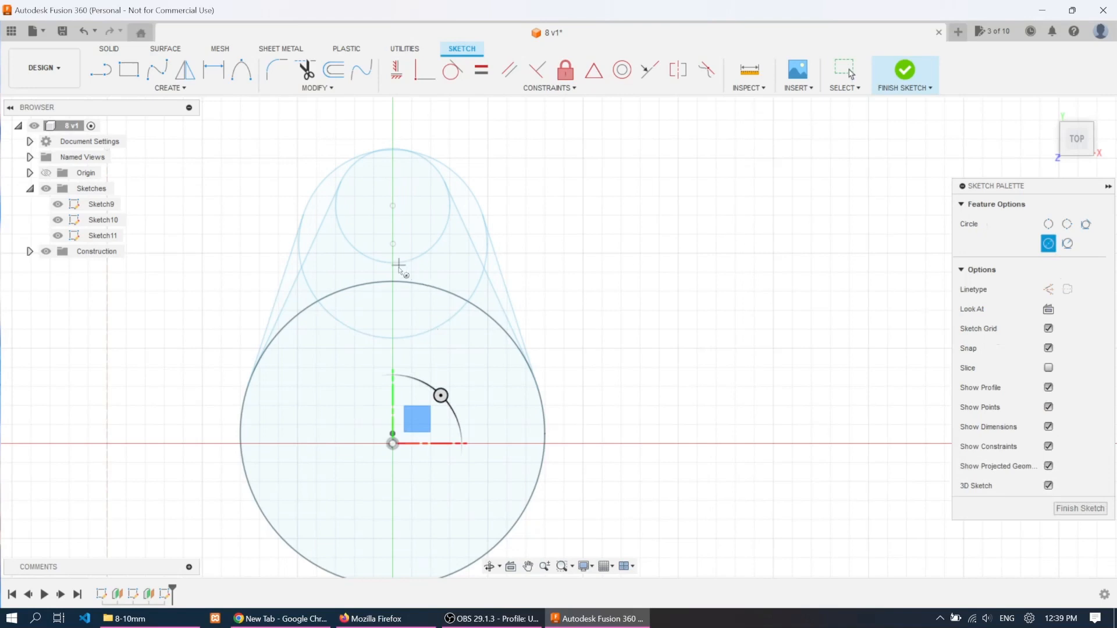
{"action": "left_click", "coordinate": [394, 271]}
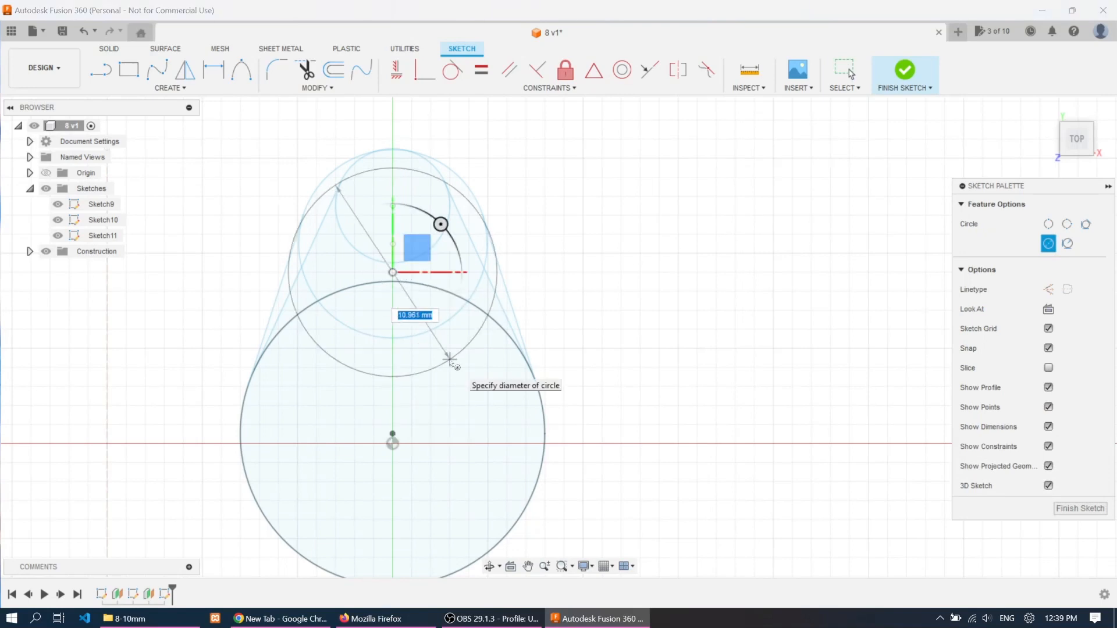
{"action": "type", "text": "8"}
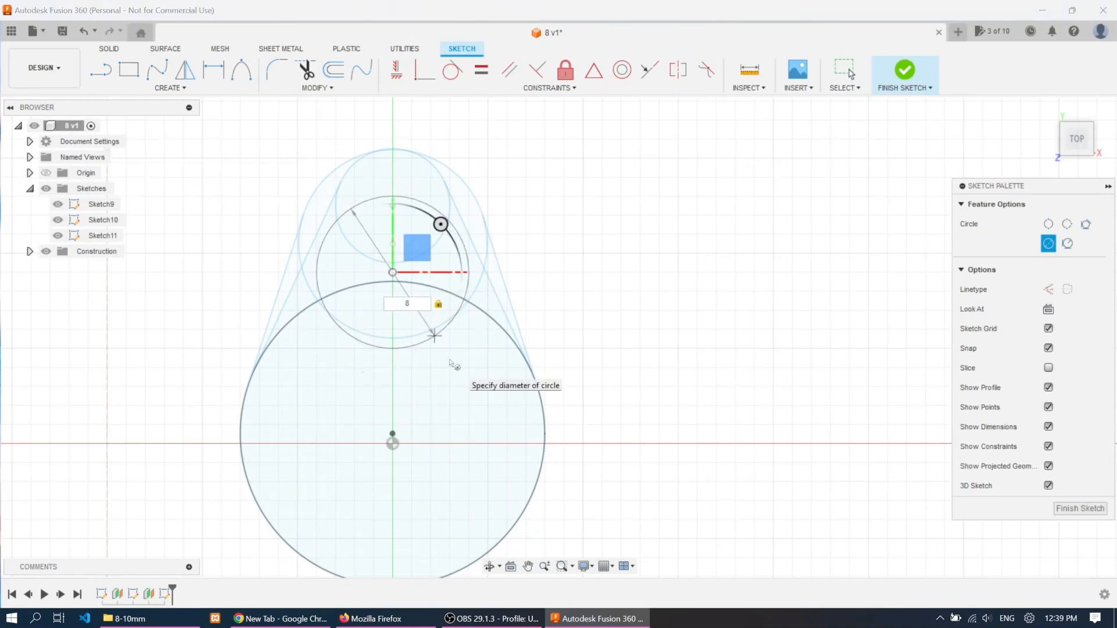
{"action": "key", "text": "Return"}
{"action": "key", "text": "Escape"}
Set the new circle's diameter to 9 mm.
{"action": "double_click", "coordinate": [420, 300]}
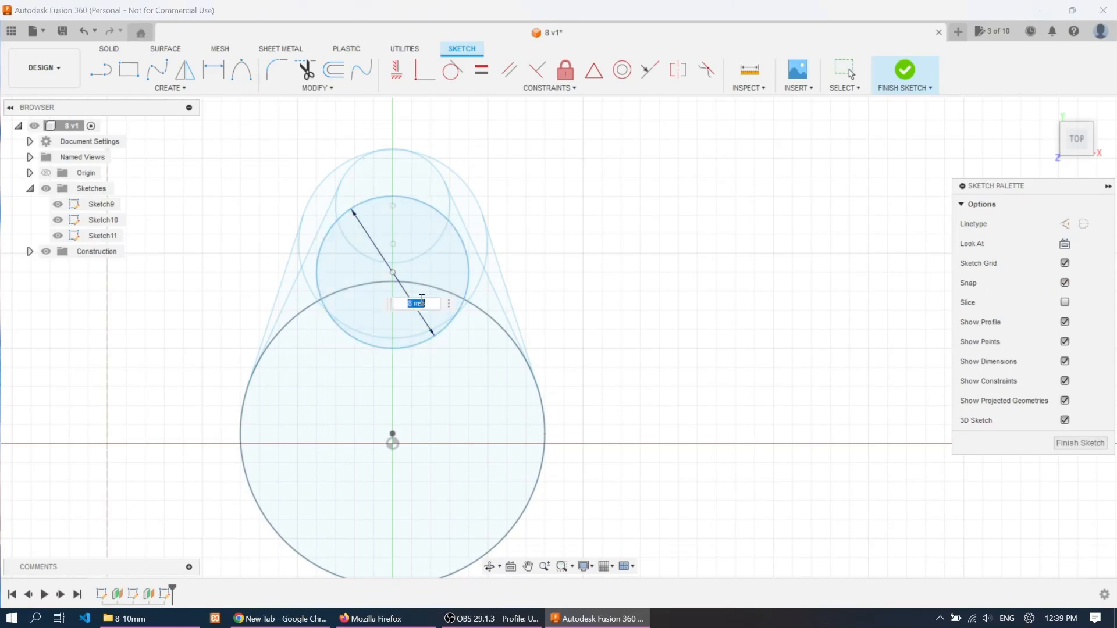
{"action": "type", "text": "9"}
{"action": "key", "text": "Return"}
Try to move the 9 mm circle by -2 mm in X.
{"action": "left_click", "coordinate": [411, 196]}
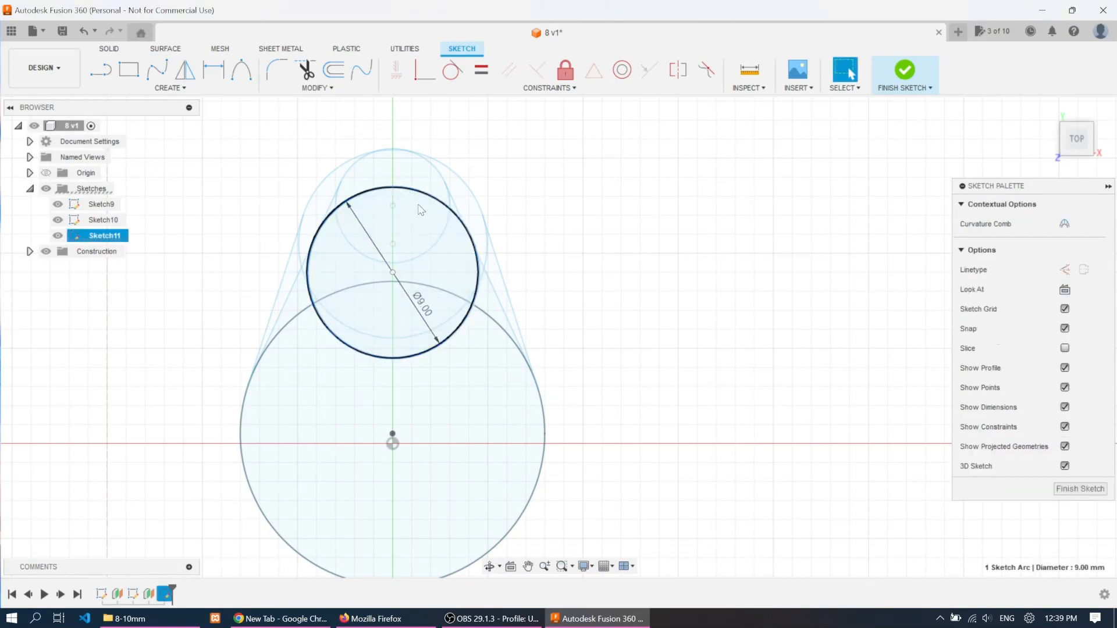
{"action": "middle_click_drag", "start_coordinate": [418, 204], "coordinate": [608, 260], "text": "shift"}
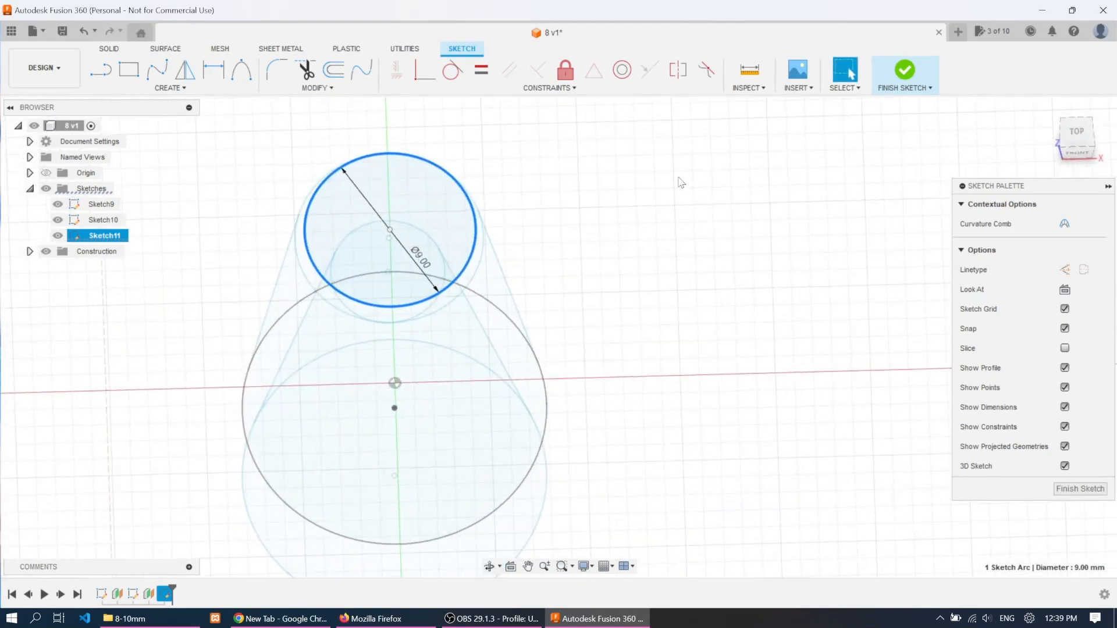
{"action": "left_click", "coordinate": [1077, 132]}
{"action": "key", "text": "m"}
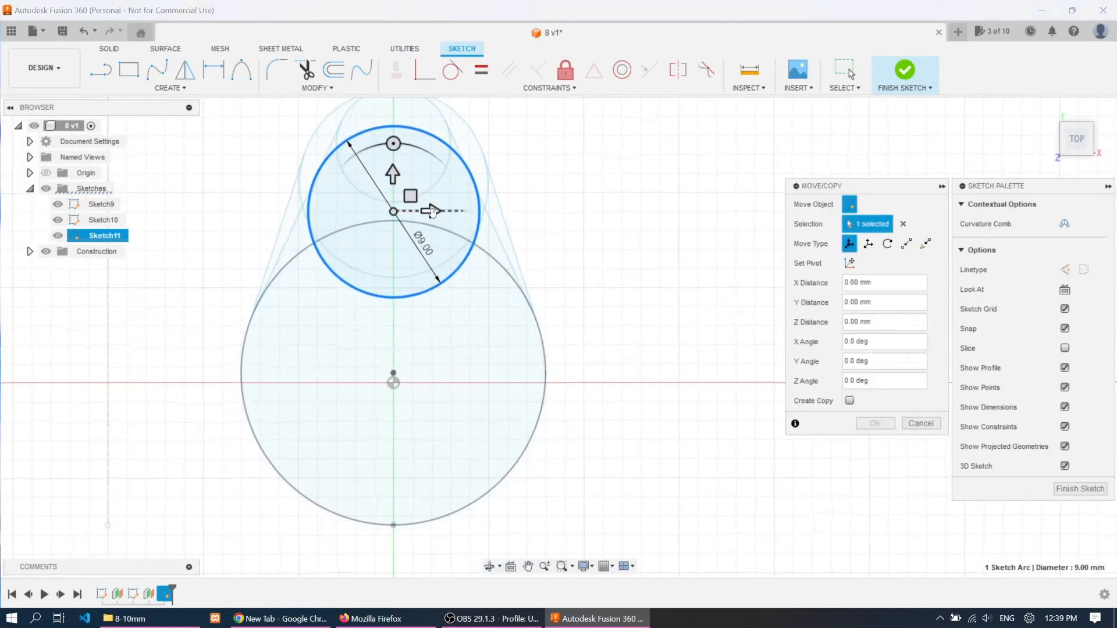
{"action": "left_click_drag", "start_coordinate": [432, 212], "coordinate": [395, 210]}
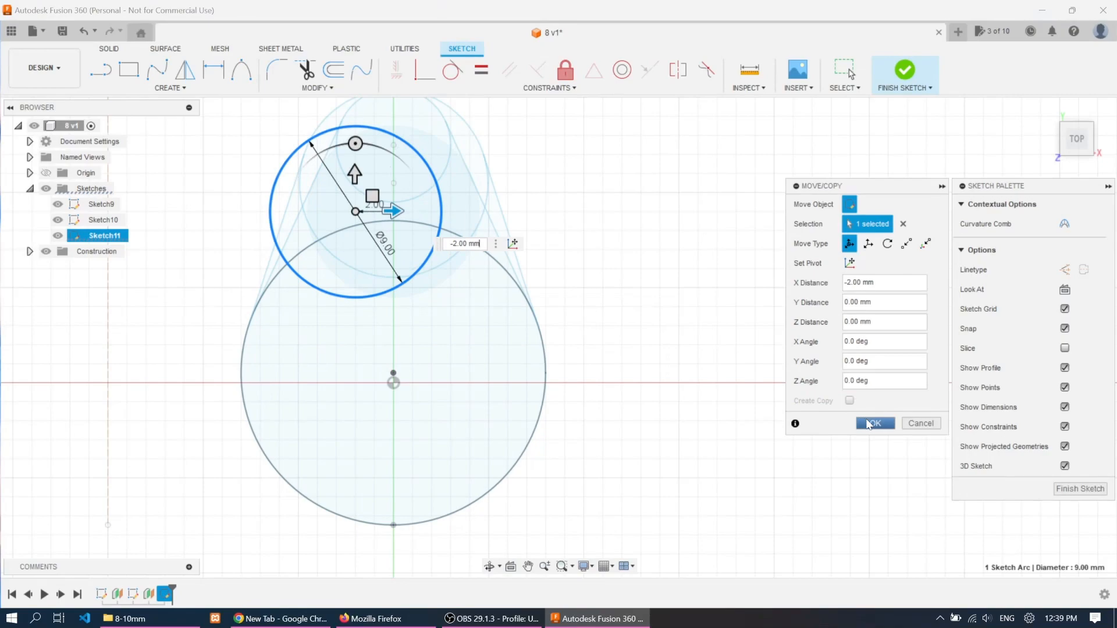
Try to tilt the 9 mm circle -10° about the Y axis and 10° about the X axis, and finish the sketch.
{"action": "middle_click_drag", "start_coordinate": [573, 387], "coordinate": [587, 261], "text": "shift"}
{"action": "middle_click_drag", "start_coordinate": [587, 261], "coordinate": [614, 388]}
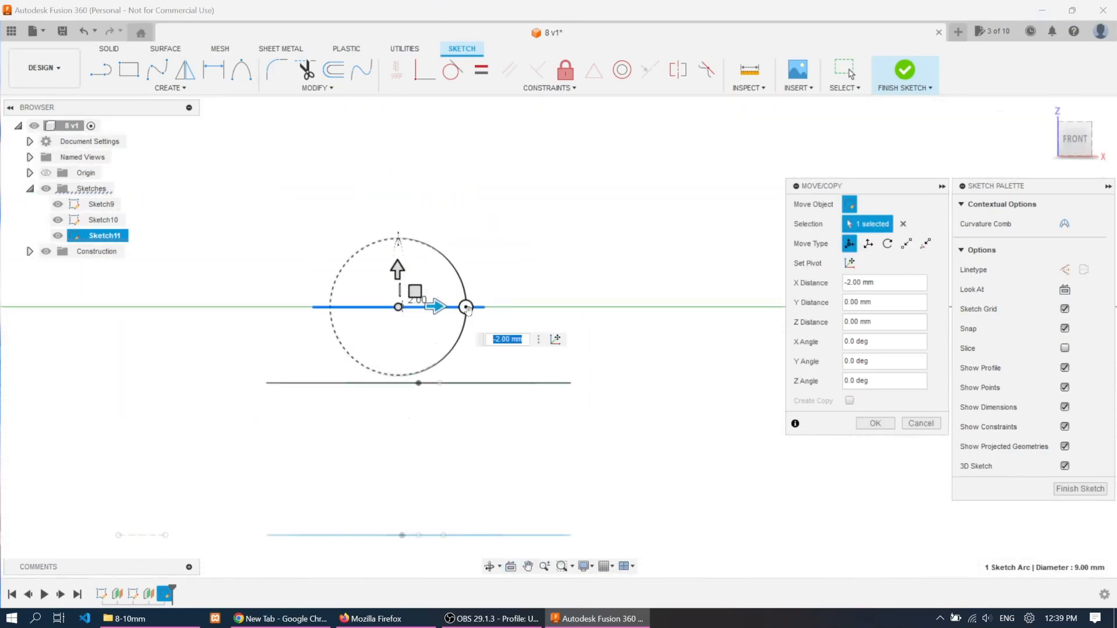
{"action": "left_click_drag", "start_coordinate": [467, 317], "coordinate": [466, 295]}
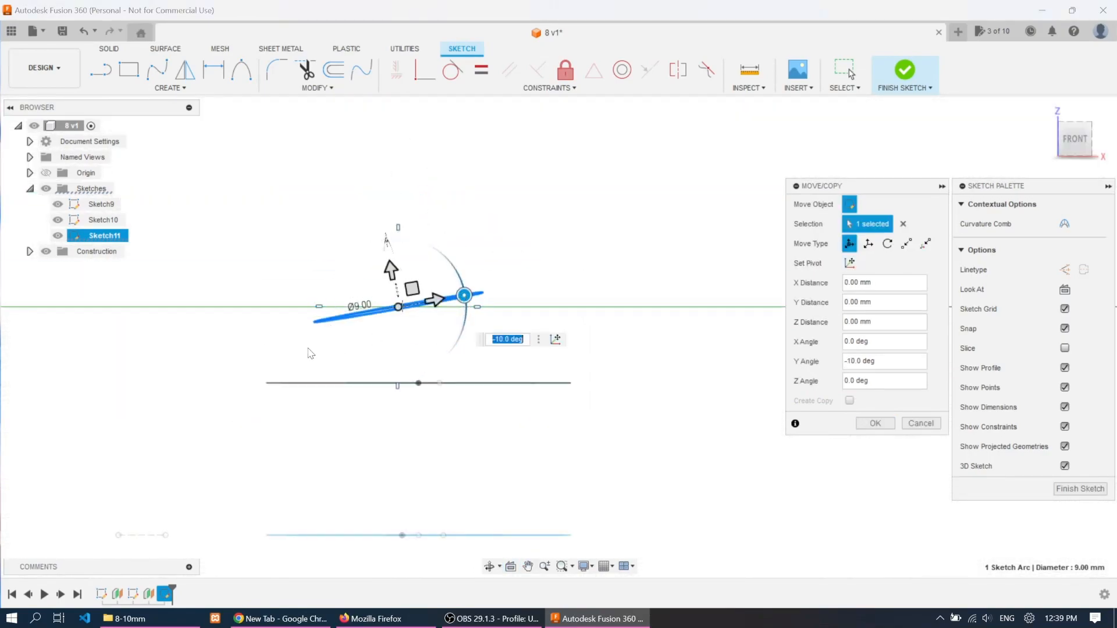
{"action": "middle_click_drag", "start_coordinate": [309, 353], "coordinate": [418, 341], "text": "shift"}
{"action": "left_click_drag", "start_coordinate": [263, 241], "coordinate": [275, 243]}
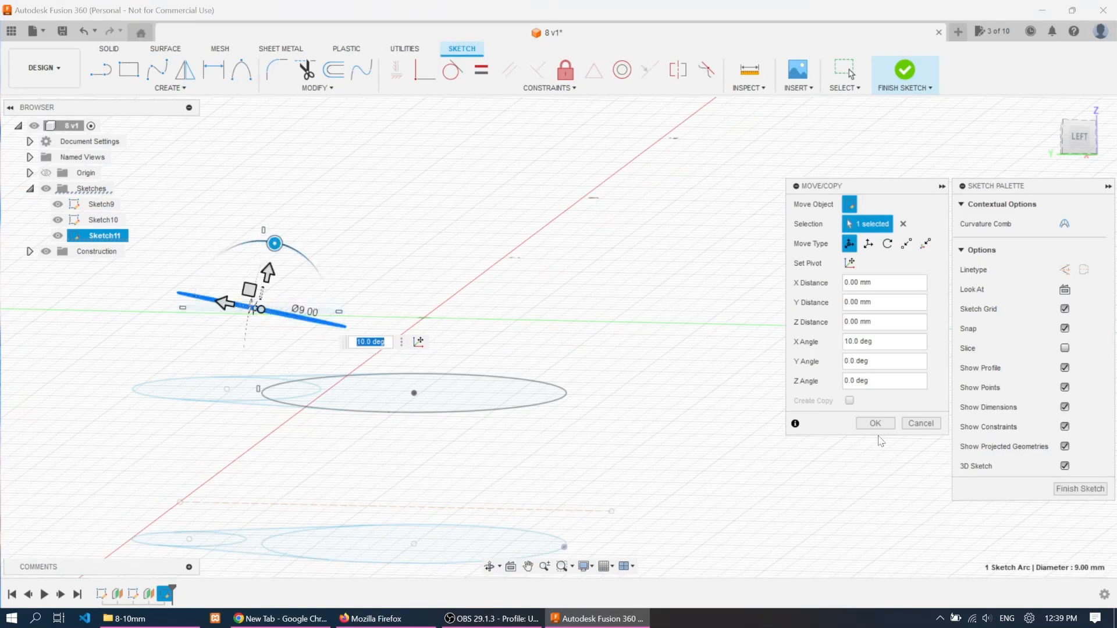
{"action": "left_click", "coordinate": [878, 427]}
{"action": "left_click", "coordinate": [1084, 443]}
Reopen the third sketch and undo the 9 mm circle's move and tilt.
{"action": "mouse_move", "coordinate": [755, 386]}
{"action": "middle_mouse_down", "text": "shift"}
{"action": "mouse_move", "coordinate": [698, 349]}
{"action": "mouse_move", "coordinate": [705, 379]}
{"action": "middle_mouse_up", "text": "shift"}
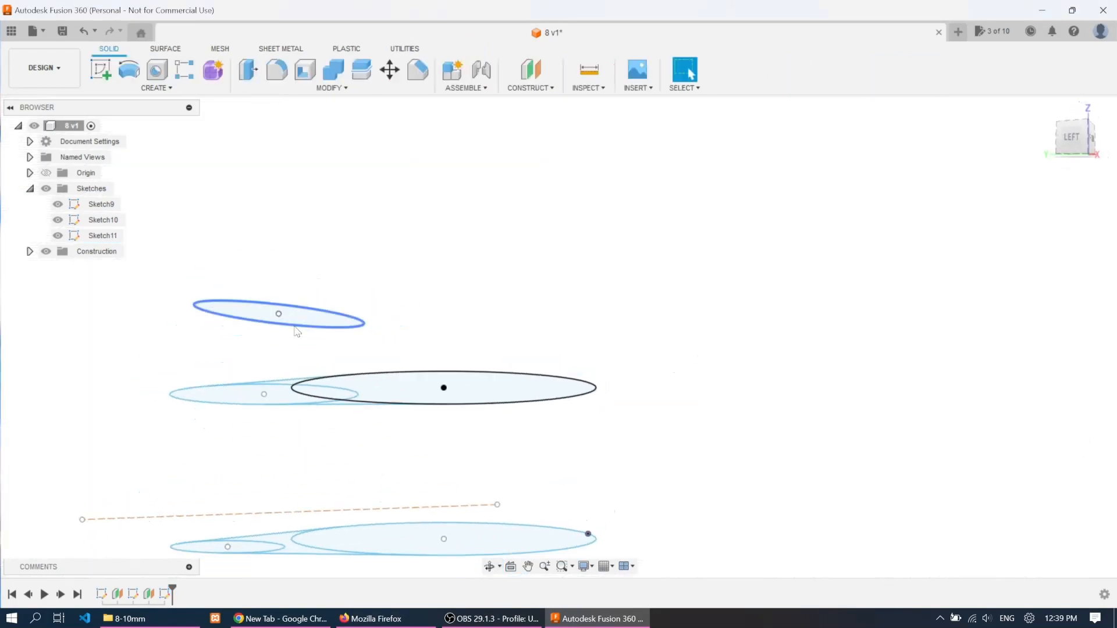
{"action": "double_click", "coordinate": [74, 235]}
{"action": "mouse_move", "coordinate": [582, 349]}
{"action": "middle_mouse_down", "text": "shift"}
{"action": "mouse_move", "coordinate": [720, 382]}
{"action": "mouse_move", "coordinate": [735, 407]}
{"action": "mouse_move", "coordinate": [625, 486]}
{"action": "middle_mouse_up", "text": "shift"}
{"action": "key", "text": "ctrl+z"}
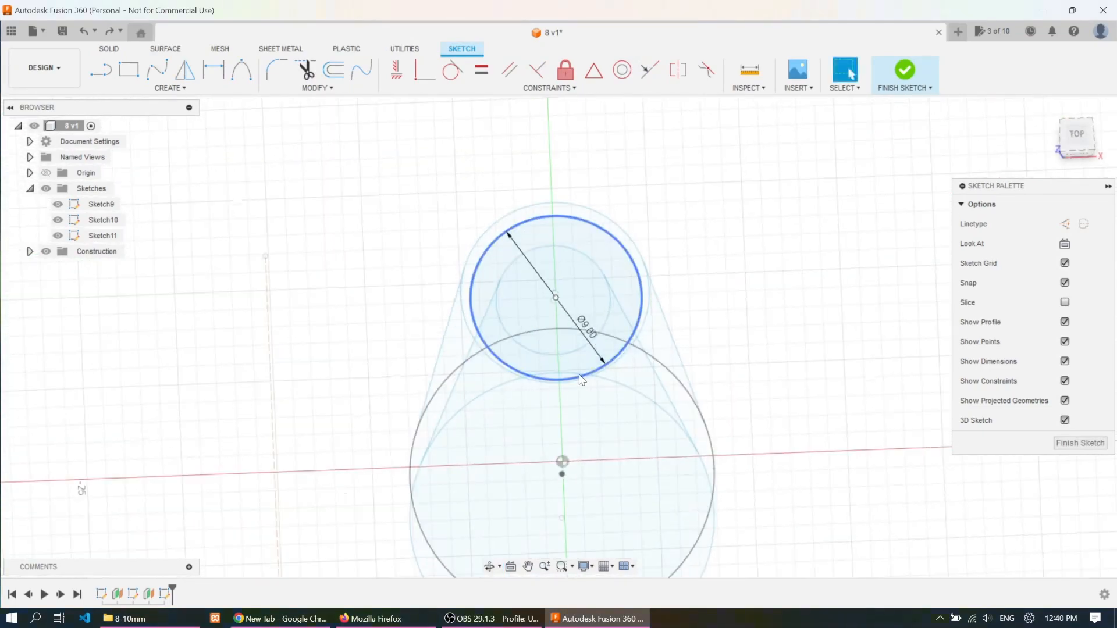
Move the 9 mm circle by -0.5 mm in X.
{"action": "left_click", "coordinate": [582, 379]}
{"action": "left_click", "coordinate": [1061, 137]}
{"action": "left_click", "coordinate": [1086, 140]}
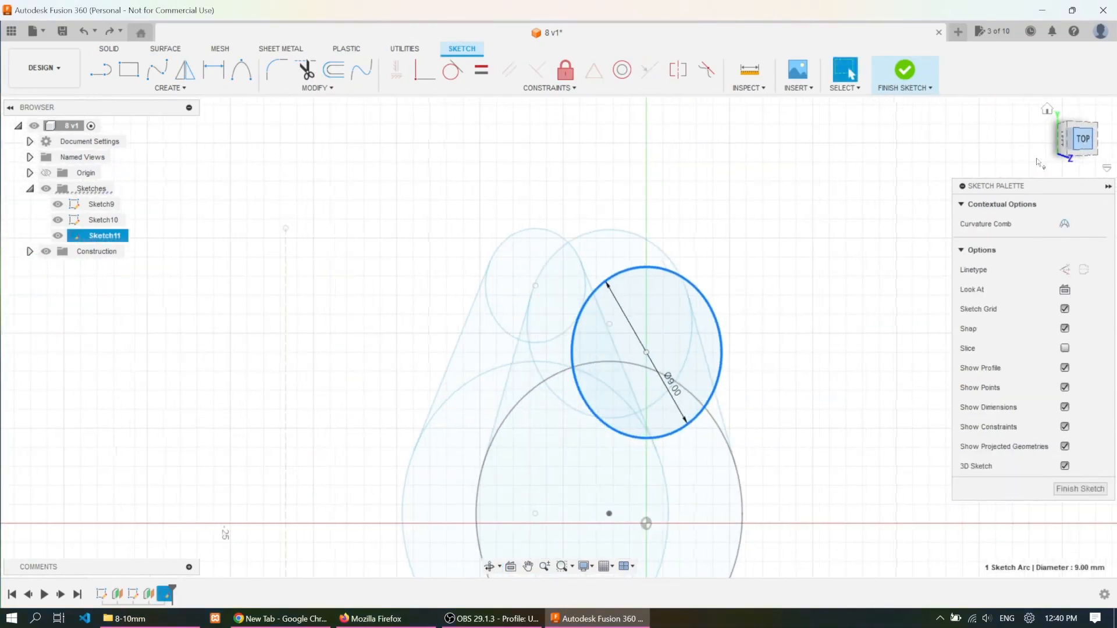
{"action": "key", "text": "m"}
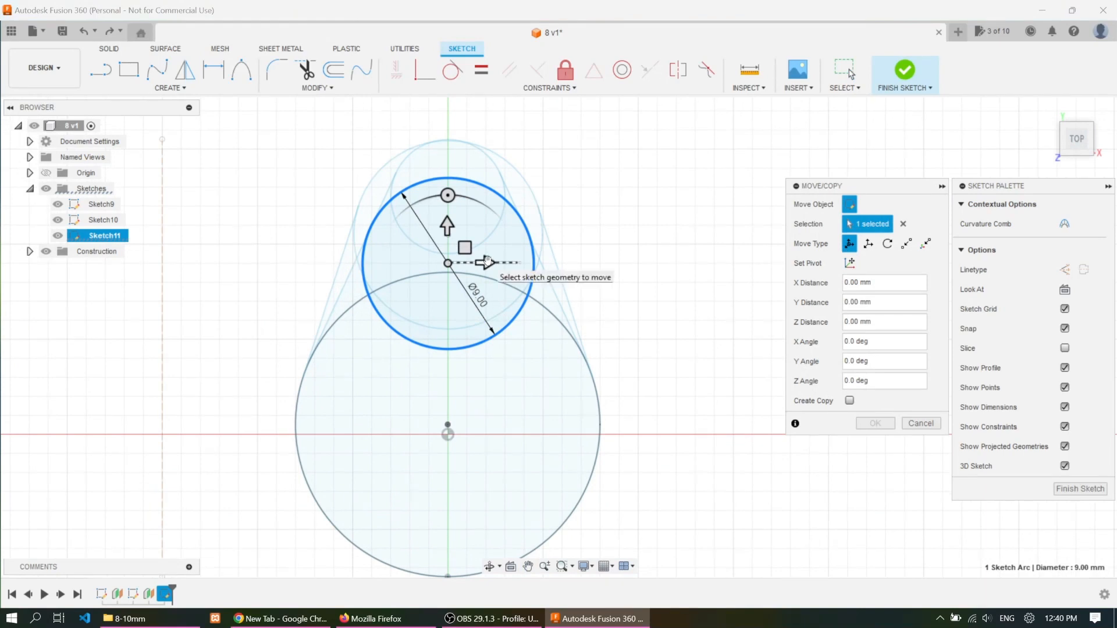
{"action": "left_click_drag", "start_coordinate": [488, 261], "coordinate": [456, 263]}
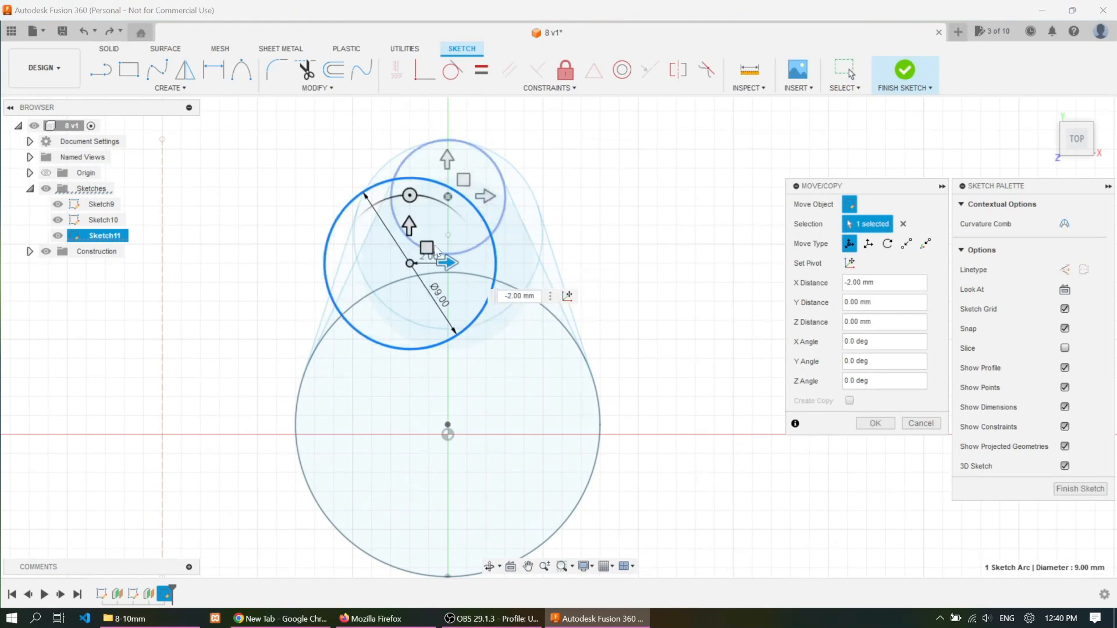
{"action": "type", "text": "-0.5"}
{"action": "key", "text": "Return"}
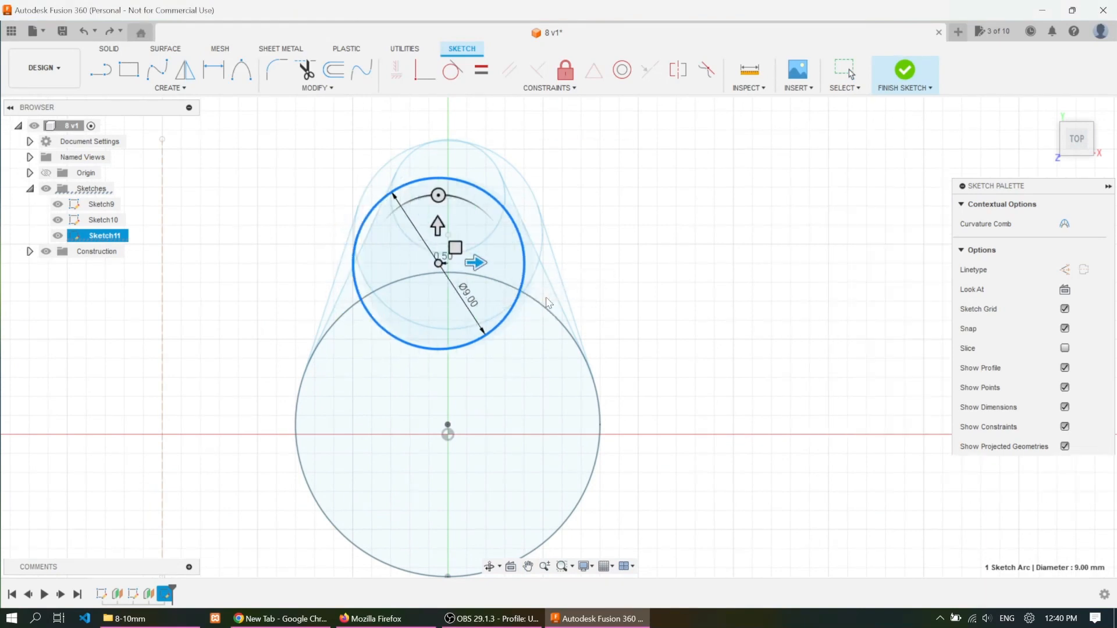
Tilt the 9 mm circle slightly about the Y axis and 5° about the X axis, and finish the third sketch.
{"action": "left_click", "coordinate": [494, 326]}
{"action": "key", "text": "m"}
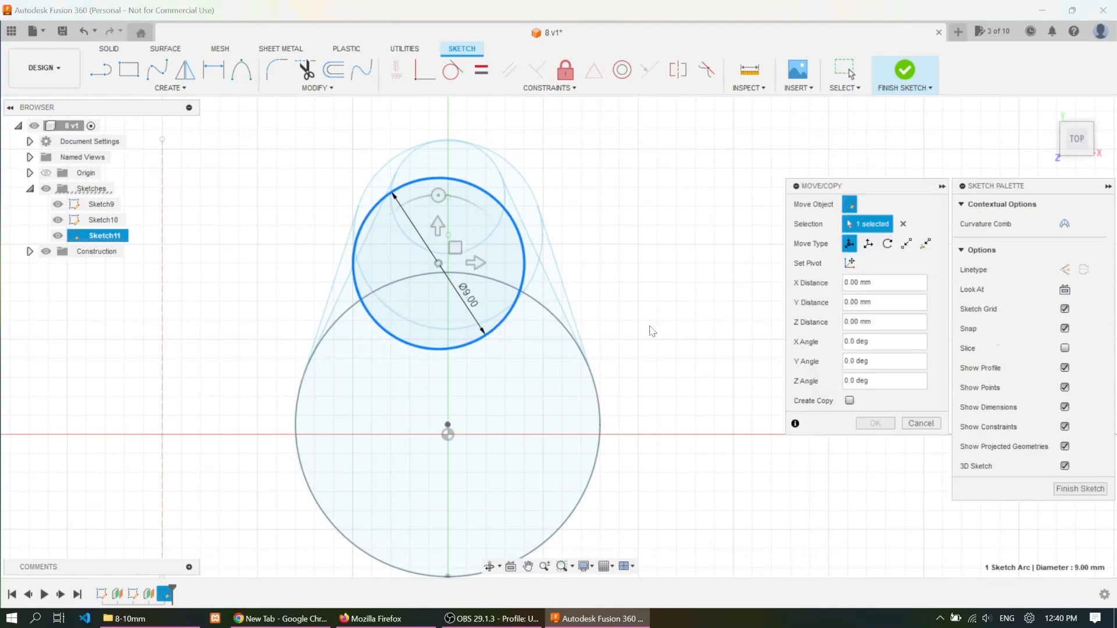
{"action": "middle_click_drag", "start_coordinate": [652, 331], "coordinate": [645, 250], "text": "shift"}
{"action": "left_click_drag", "start_coordinate": [514, 222], "coordinate": [514, 210]}
{"action": "middle_click_drag", "start_coordinate": [335, 314], "coordinate": [401, 316], "text": "shift"}
{"action": "left_click_drag", "start_coordinate": [282, 174], "coordinate": [289, 176]}
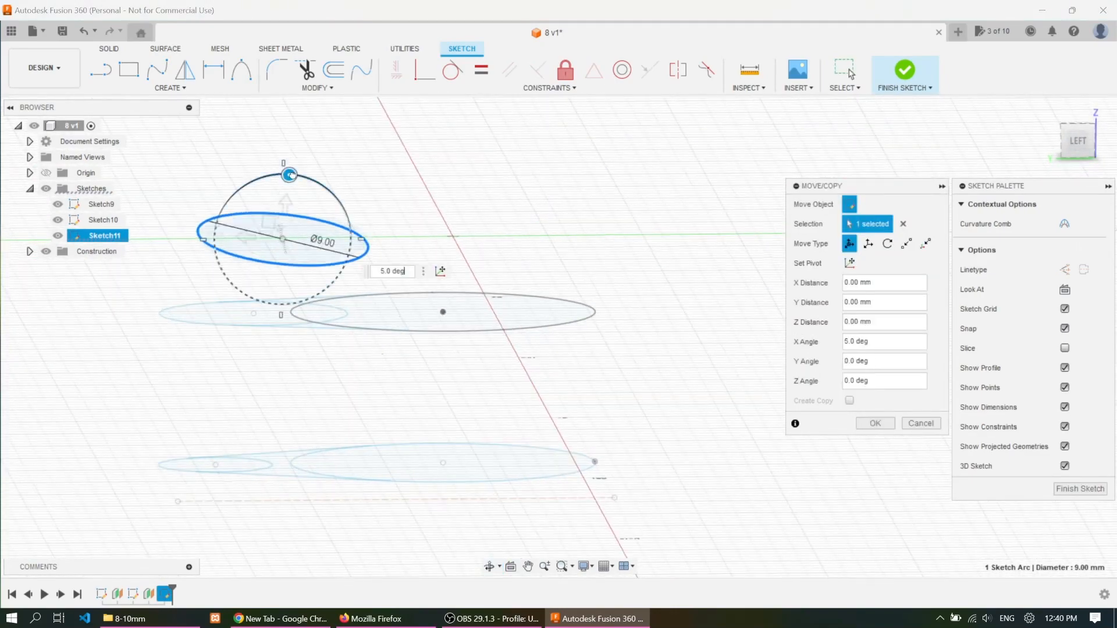
{"action": "left_click", "coordinate": [874, 424]}
{"action": "middle_click_drag", "start_coordinate": [678, 369], "coordinate": [658, 399], "text": "shift"}
{"action": "left_click", "coordinate": [1079, 444]}
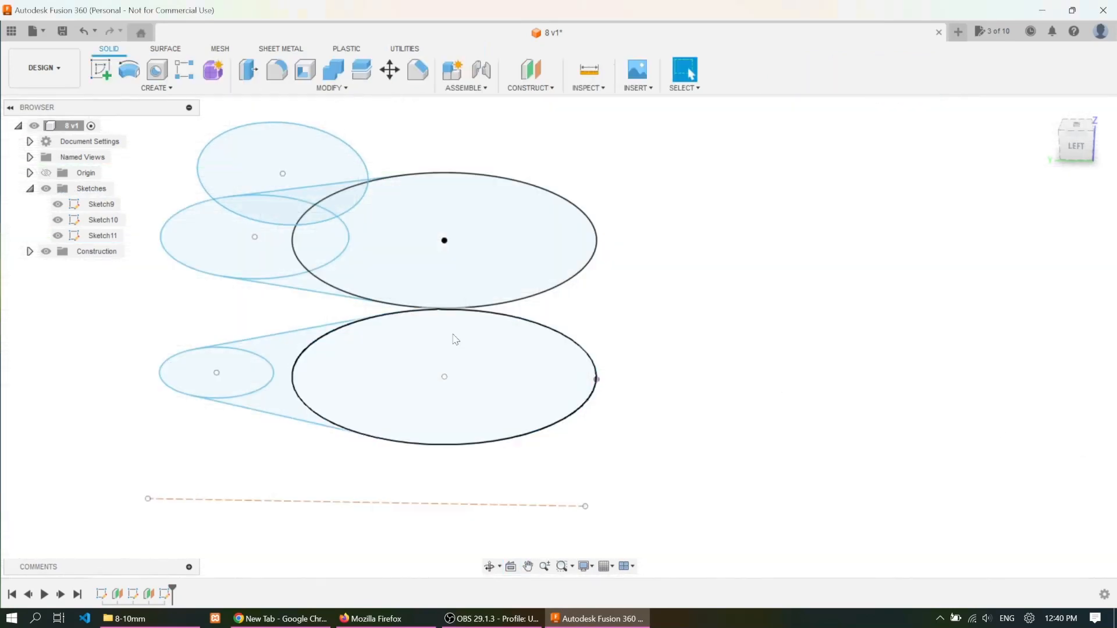
{"action": "left_click", "coordinate": [156, 88]}
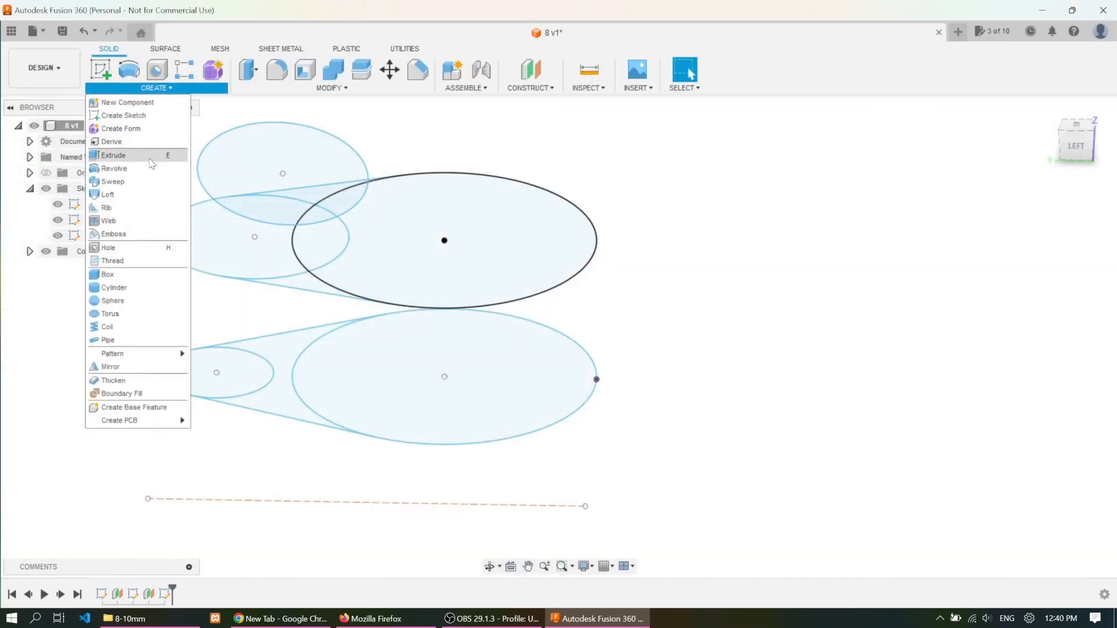
{"action": "left_click", "coordinate": [139, 195]}
{"action": "left_click", "coordinate": [483, 382]}
{"action": "left_click", "coordinate": [541, 243]}
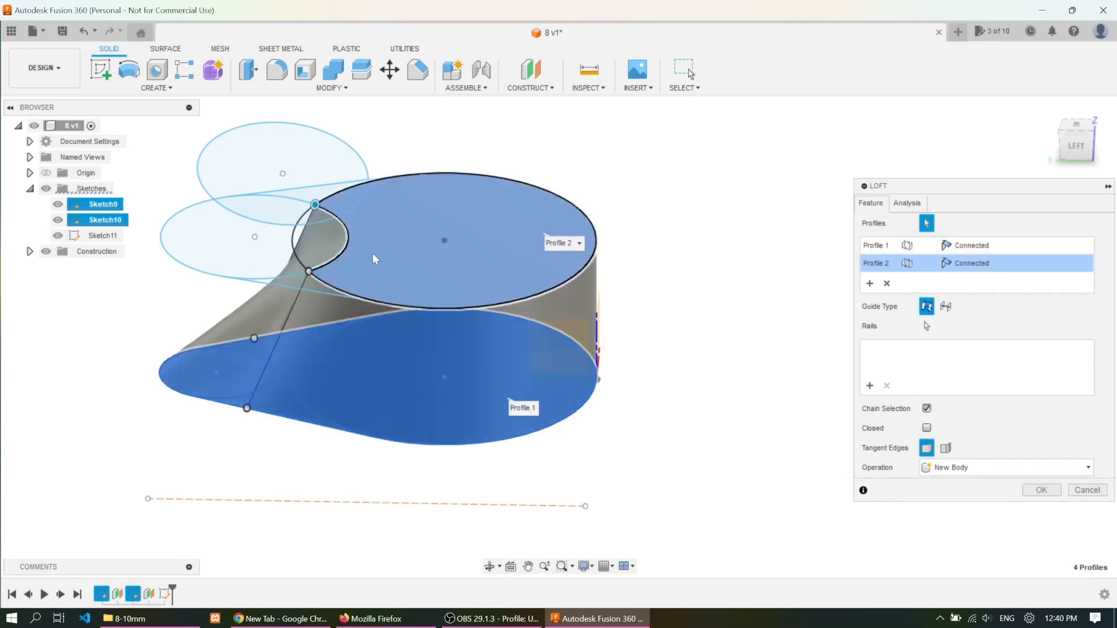
{"action": "mouse_move", "coordinate": [541, 245]}
{"action": "middle_mouse_down", "text": "shift"}
{"action": "mouse_move", "coordinate": [517, 313]}
{"action": "mouse_move", "coordinate": [363, 226]}
{"action": "mouse_move", "coordinate": [629, 245]}
{"action": "mouse_move", "coordinate": [1115, 527]}
{"action": "middle_mouse_up", "text": "shift"}
{"action": "left_click", "coordinate": [363, 226]}
{"action": "key", "text": "Escape"}
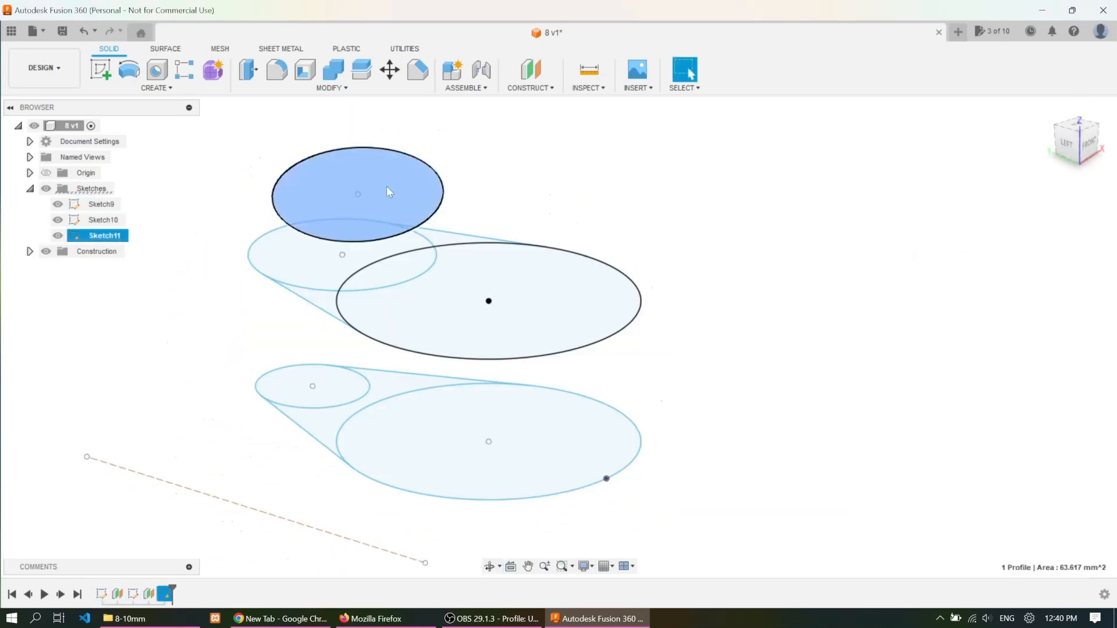
{"action": "middle_click_drag", "start_coordinate": [715, 284], "coordinate": [689, 285], "text": "shift"}
{"action": "key", "text": "Escape"}
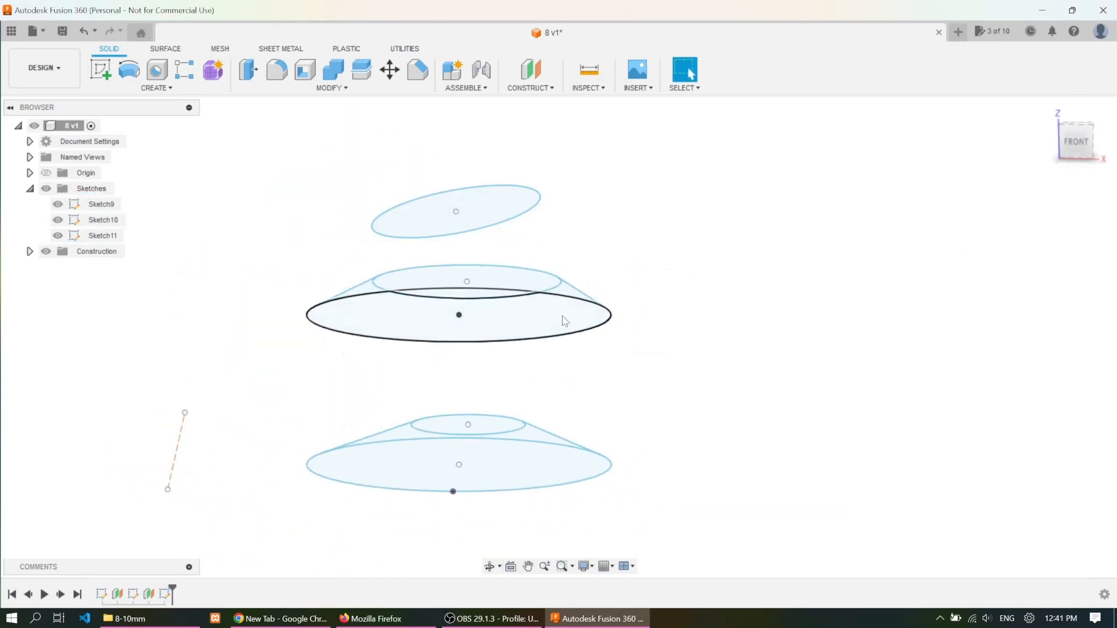
Reopen the third sketch and place a copy of the tilted 9 mm circle 3 mm higher in Z.
{"action": "mouse_move", "coordinate": [538, 309]}
{"action": "middle_mouse_down", "text": "shift"}
{"action": "mouse_move", "coordinate": [807, 312]}
{"action": "mouse_move", "coordinate": [766, 287]}
{"action": "middle_mouse_up", "text": "shift"}
{"action": "left_click", "coordinate": [330, 235]}
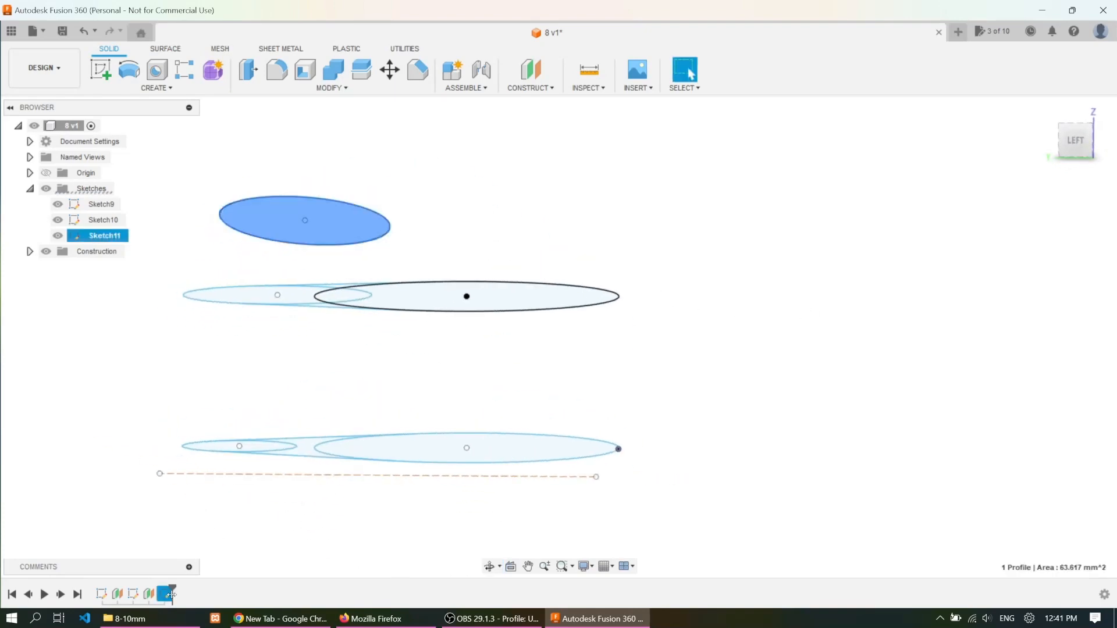
{"action": "double_click", "coordinate": [165, 594]}
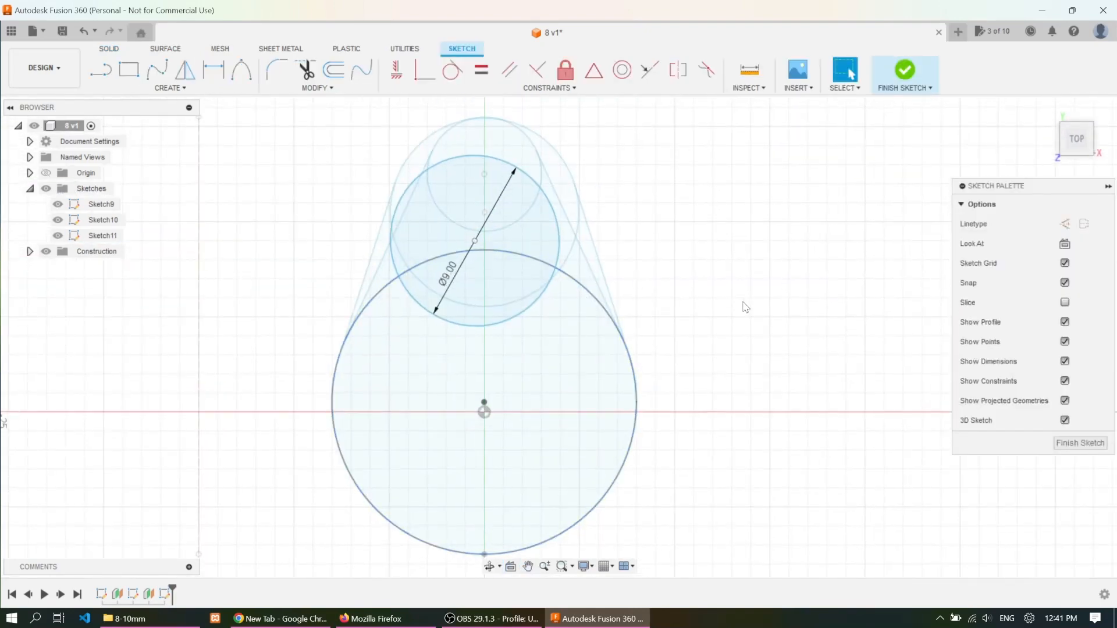
{"action": "left_click", "coordinate": [532, 305]}
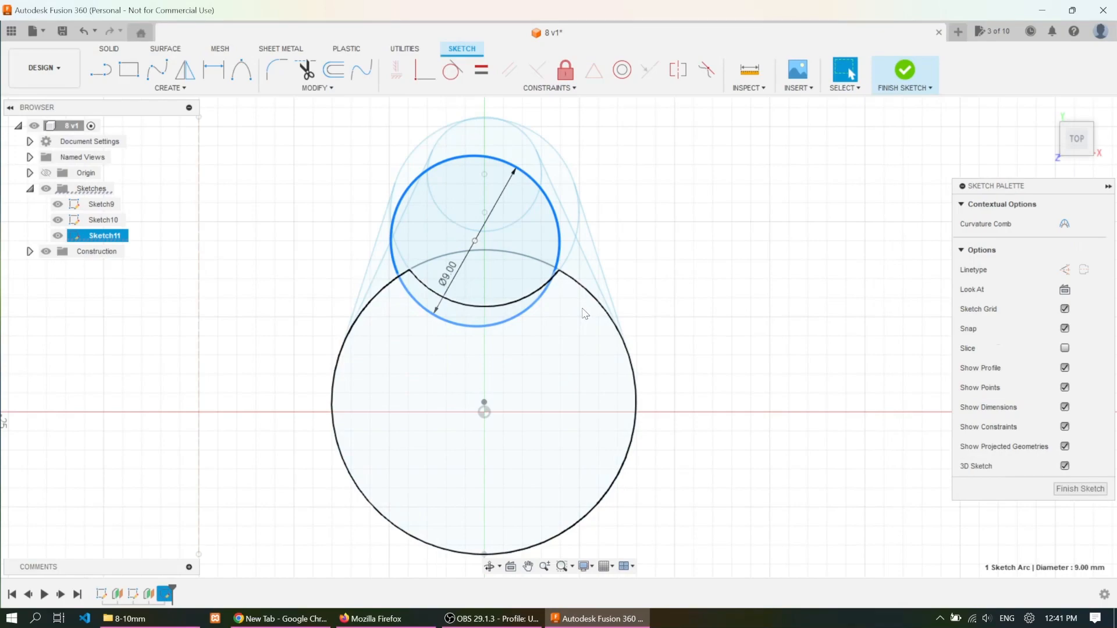
{"action": "key", "text": "m"}
{"action": "middle_click_drag", "start_coordinate": [678, 329], "coordinate": [703, 261], "text": "shift"}
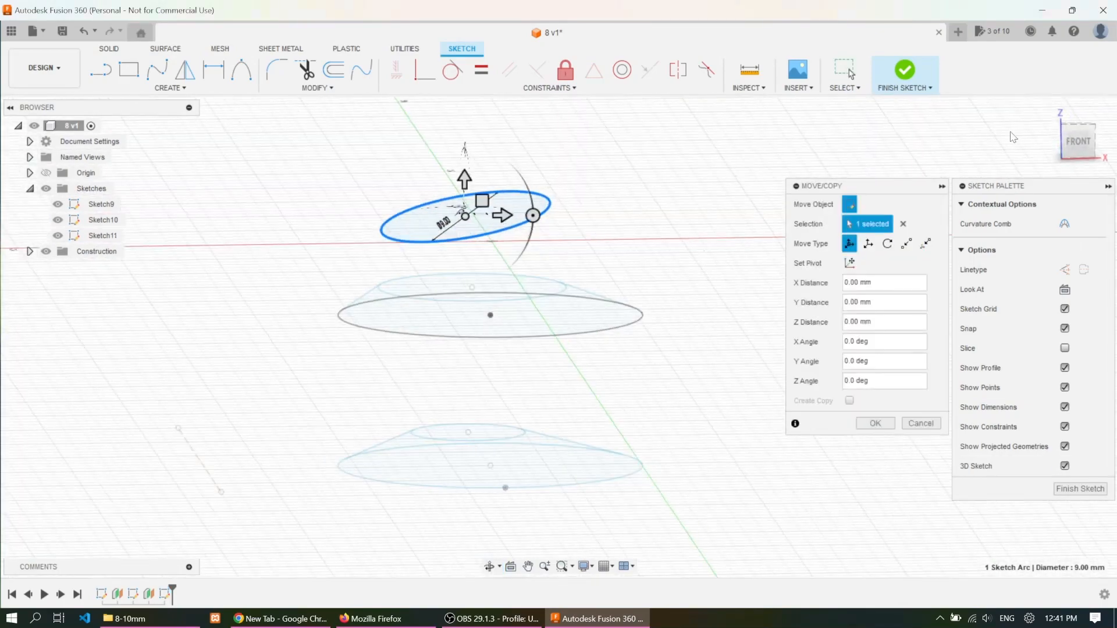
{"action": "left_click", "coordinate": [1078, 141]}
{"action": "left_click_drag", "start_coordinate": [462, 196], "coordinate": [462, 144]}
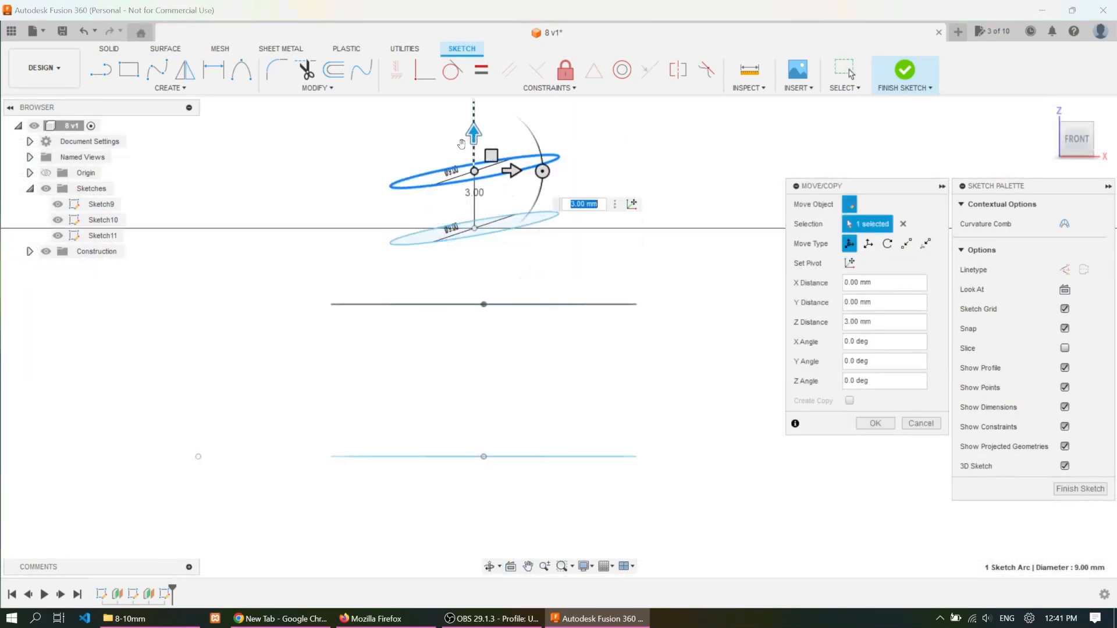
Shift the copied circle sideways in X and -0.5 mm in Y, and tilt it -10° about the Y axis.
{"action": "mouse_move", "coordinate": [512, 170]}
{"action": "left_mouse_down"}
{"action": "mouse_move", "coordinate": [493, 173]}
{"action": "mouse_move", "coordinate": [521, 170]}
{"action": "mouse_move", "coordinate": [522, 159]}
{"action": "left_mouse_up"}
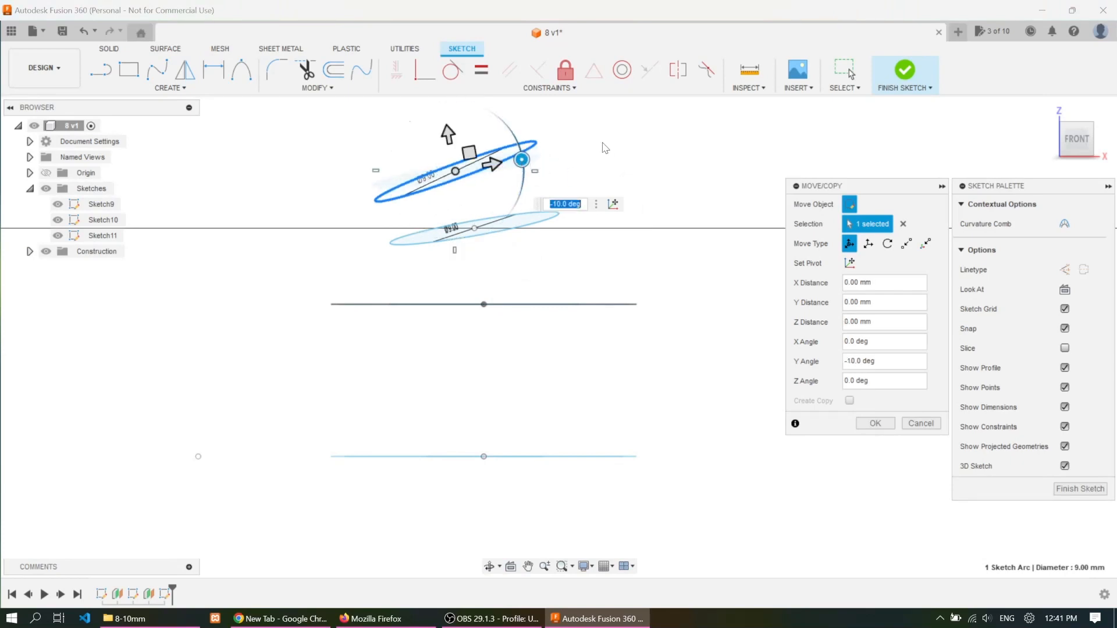
{"action": "middle_click_drag", "start_coordinate": [605, 148], "coordinate": [675, 132], "text": "shift"}
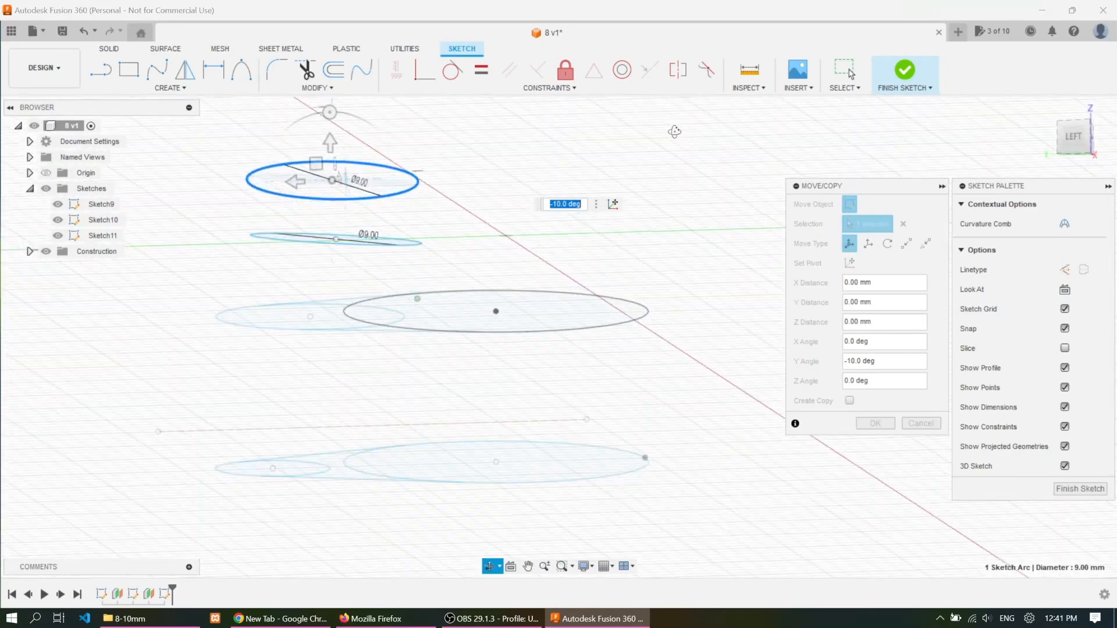
{"action": "scroll", "coordinate": [548, 210], "scroll_direction": "down", "scroll_amount": 3}
{"action": "scroll", "coordinate": [548, 210], "scroll_direction": "up", "scroll_amount": 3}
{"action": "left_click_drag", "start_coordinate": [310, 200], "coordinate": [328, 200]}
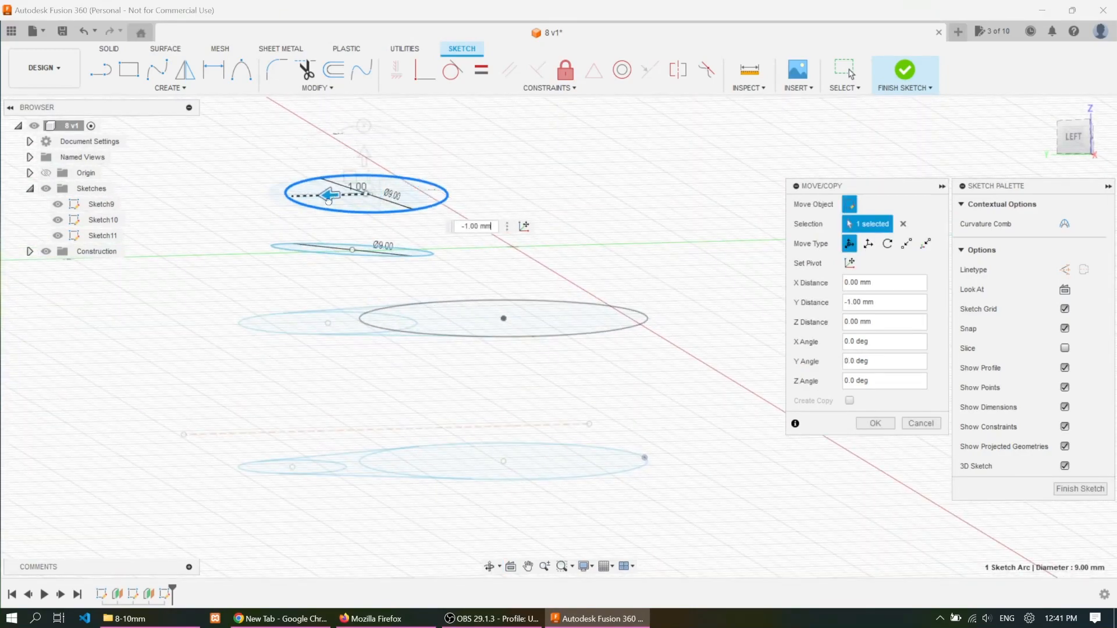
{"action": "type", "text": "-.5"}
{"action": "key", "text": "Return"}
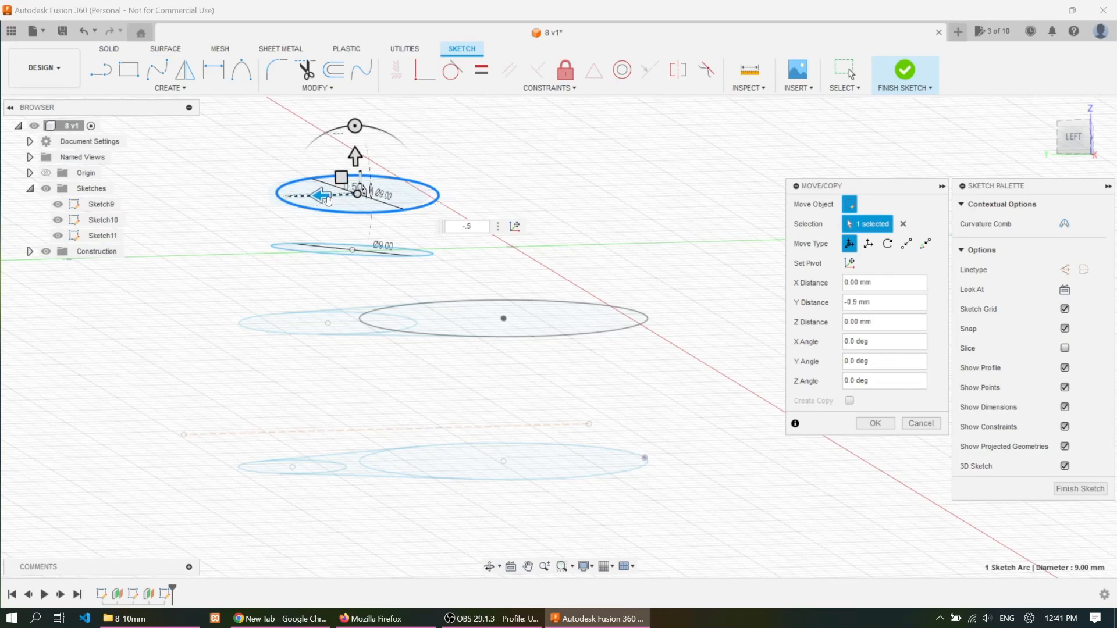
{"action": "middle_click_drag", "start_coordinate": [430, 203], "coordinate": [468, 240], "text": "shift"}
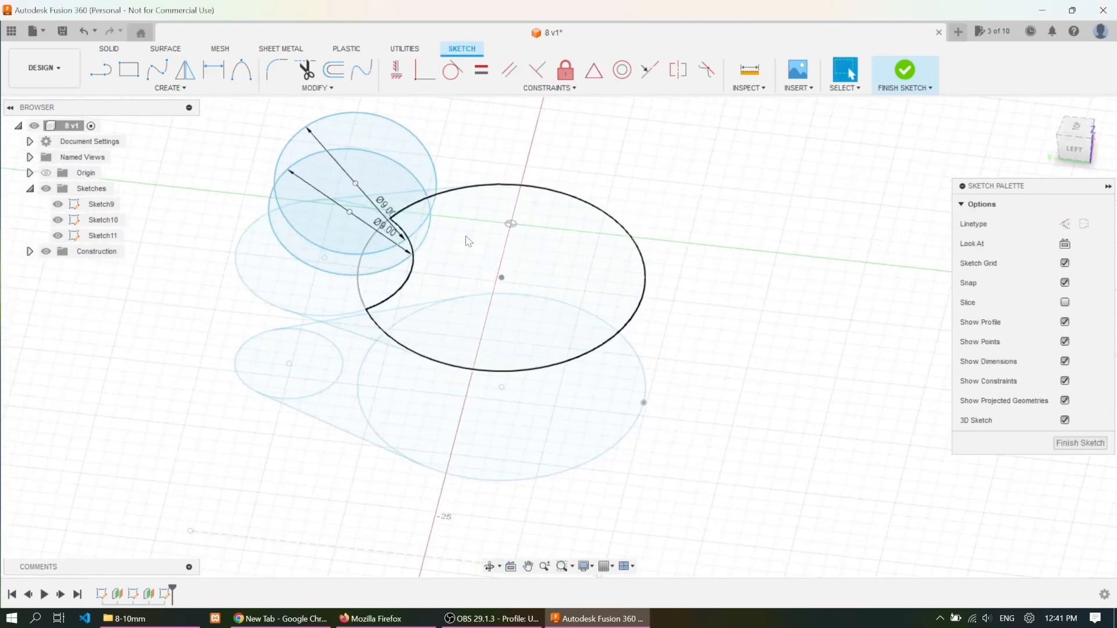
Set the diameter of the upper tilted circle to 8 mm.
{"action": "double_click", "coordinate": [388, 211]}
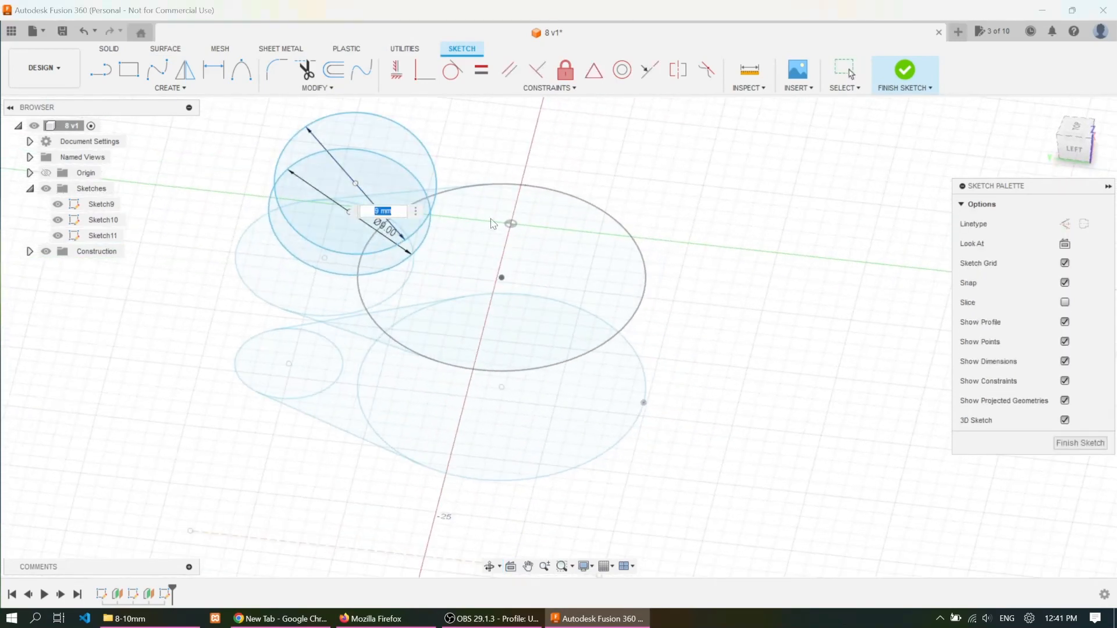
{"action": "type", "text": "8"}
{"action": "key", "text": "Return"}
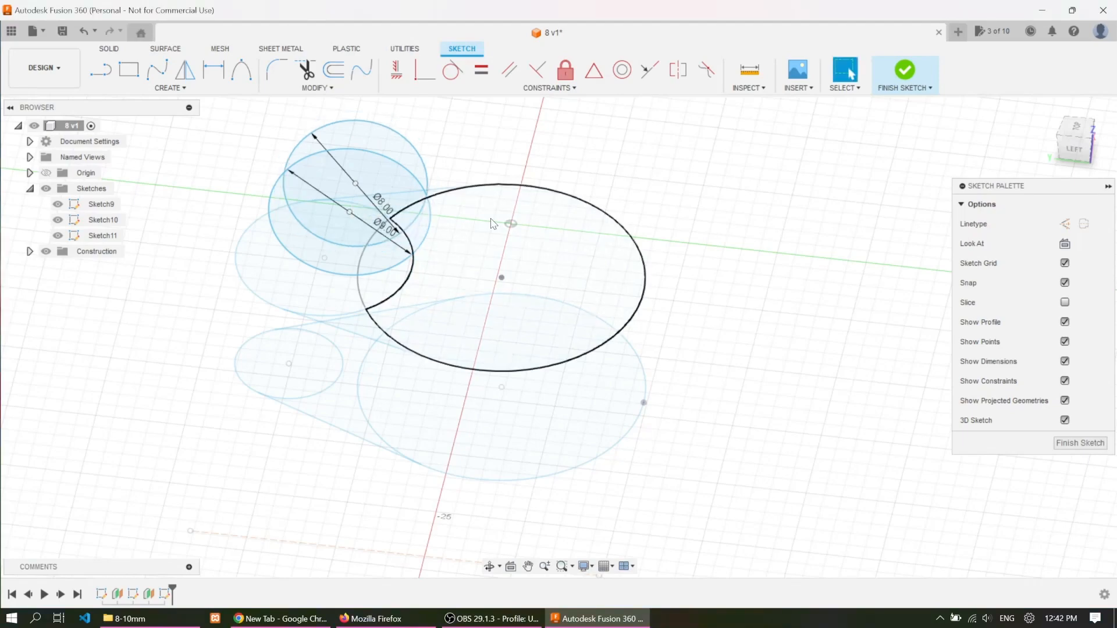
Place a copy of the 8 mm circle higher in Z, shifted -1 mm in X and 0.5 mm in Y.
{"action": "mouse_move", "coordinate": [737, 314]}
{"action": "middle_mouse_down", "text": "shift"}
{"action": "mouse_move", "coordinate": [703, 274]}
{"action": "mouse_move", "coordinate": [570, 282]}
{"action": "mouse_move", "coordinate": [620, 288]}
{"action": "middle_mouse_up", "text": "shift"}
{"action": "left_click", "coordinate": [538, 167]}
{"action": "left_click", "coordinate": [1074, 142]}
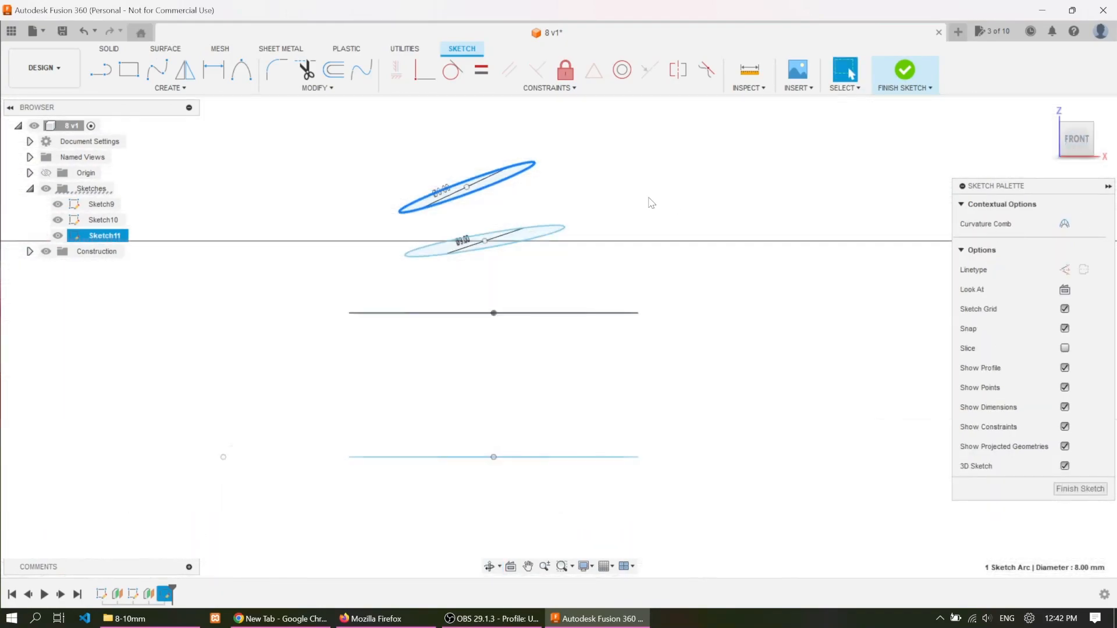
{"action": "middle_click_drag", "start_coordinate": [648, 198], "coordinate": [645, 302]}
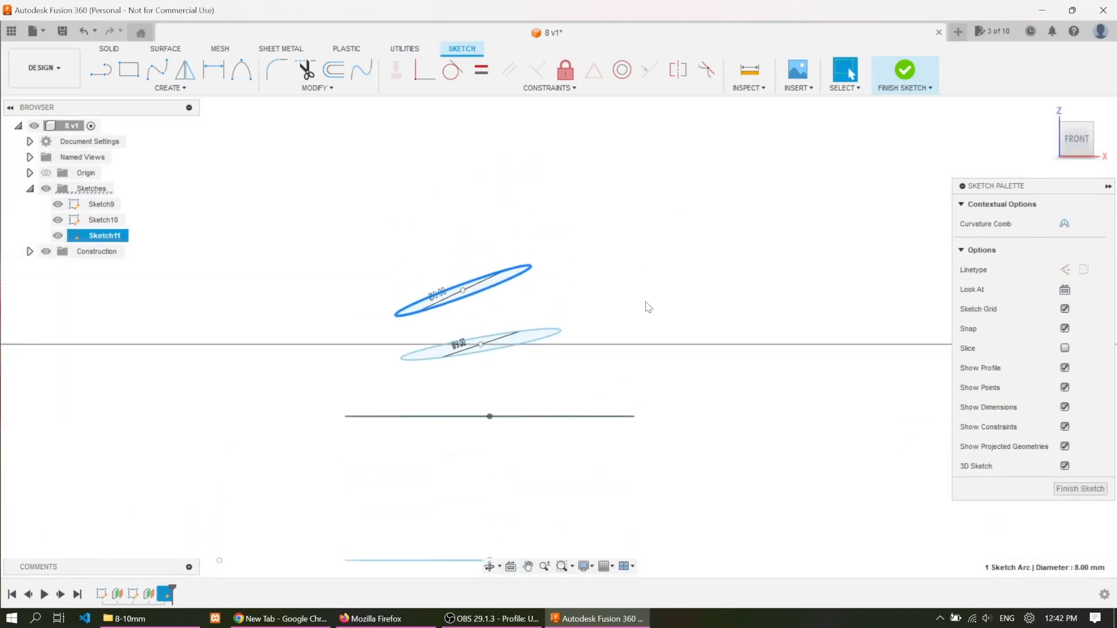
{"action": "scroll", "coordinate": [527, 295], "scroll_direction": "up", "scroll_amount": 3}
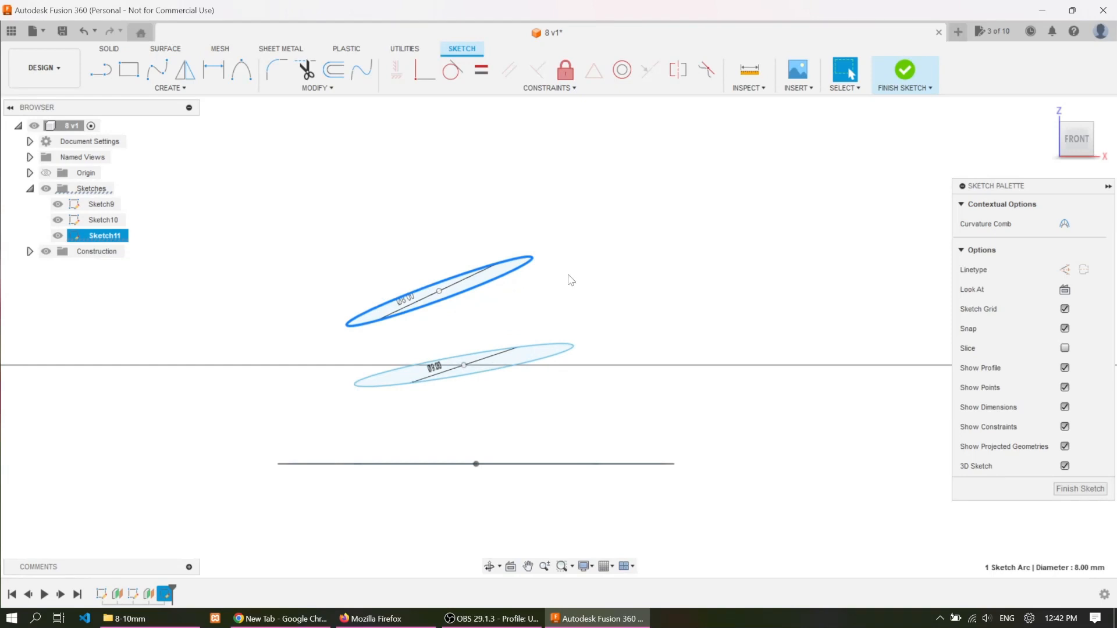
{"action": "key", "text": "m"}
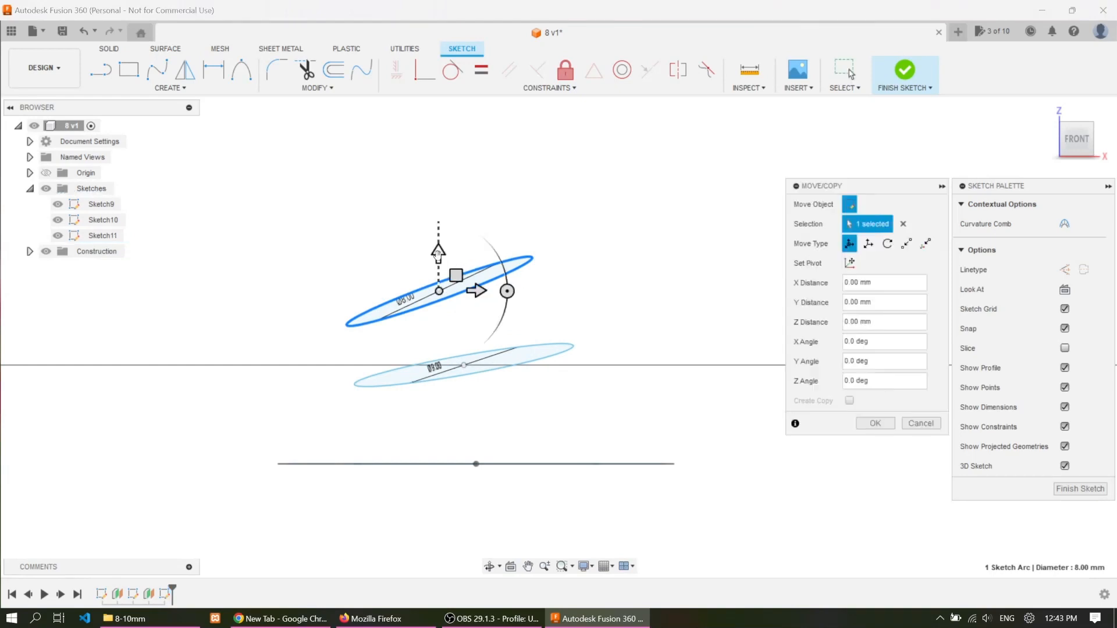
{"action": "left_click_drag", "start_coordinate": [438, 254], "coordinate": [452, 217]}
{"action": "middle_click_drag", "start_coordinate": [361, 255], "coordinate": [300, 260], "text": "shift"}
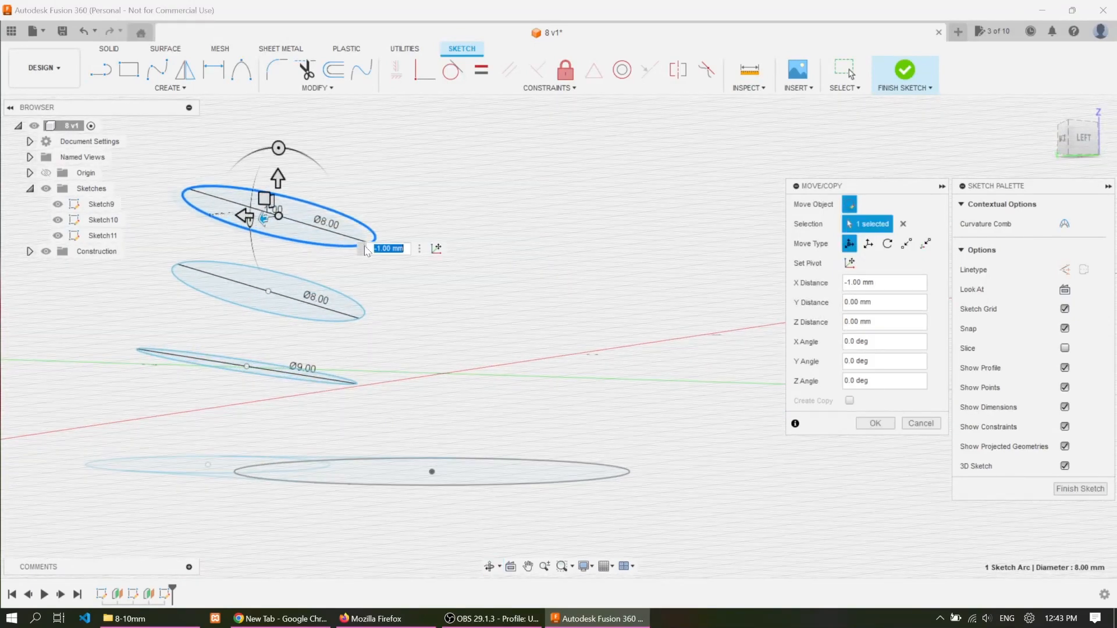
{"action": "middle_click_drag", "start_coordinate": [366, 251], "coordinate": [287, 242], "text": "shift"}
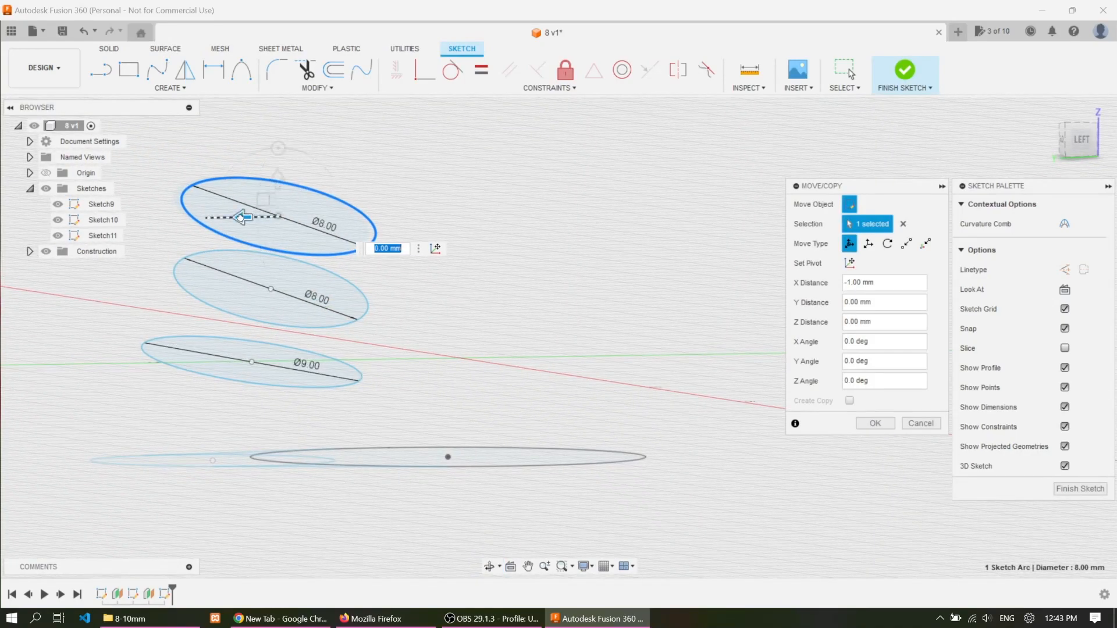
{"action": "left_click_drag", "start_coordinate": [239, 217], "coordinate": [253, 217]}
{"action": "middle_click_drag", "start_coordinate": [470, 306], "coordinate": [611, 309], "text": "shift"}
{"action": "mouse_move", "coordinate": [621, 353]}
{"action": "middle_mouse_down", "text": "shift"}
{"action": "mouse_move", "coordinate": [612, 357]}
{"action": "mouse_move", "coordinate": [753, 404]}
{"action": "middle_mouse_up", "text": "shift"}
{"action": "left_click", "coordinate": [874, 422]}
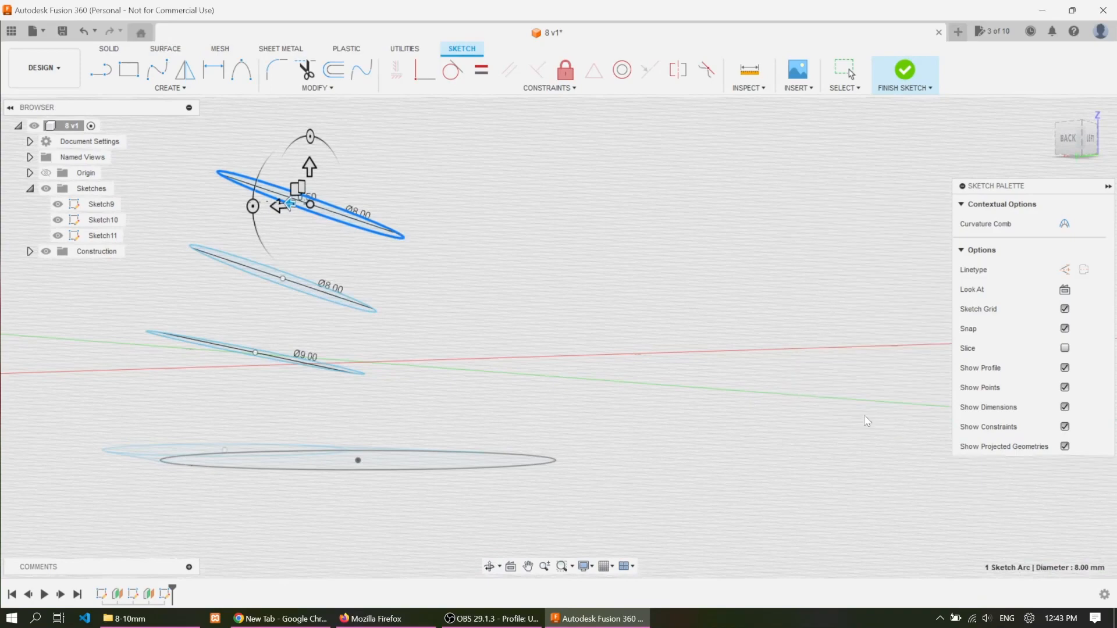
Set the topmost circle's diameter to 6 mm and finish the sketch.
{"action": "middle_click_drag", "start_coordinate": [550, 209], "coordinate": [547, 286], "text": "shift"}
{"action": "double_click", "coordinate": [350, 270]}
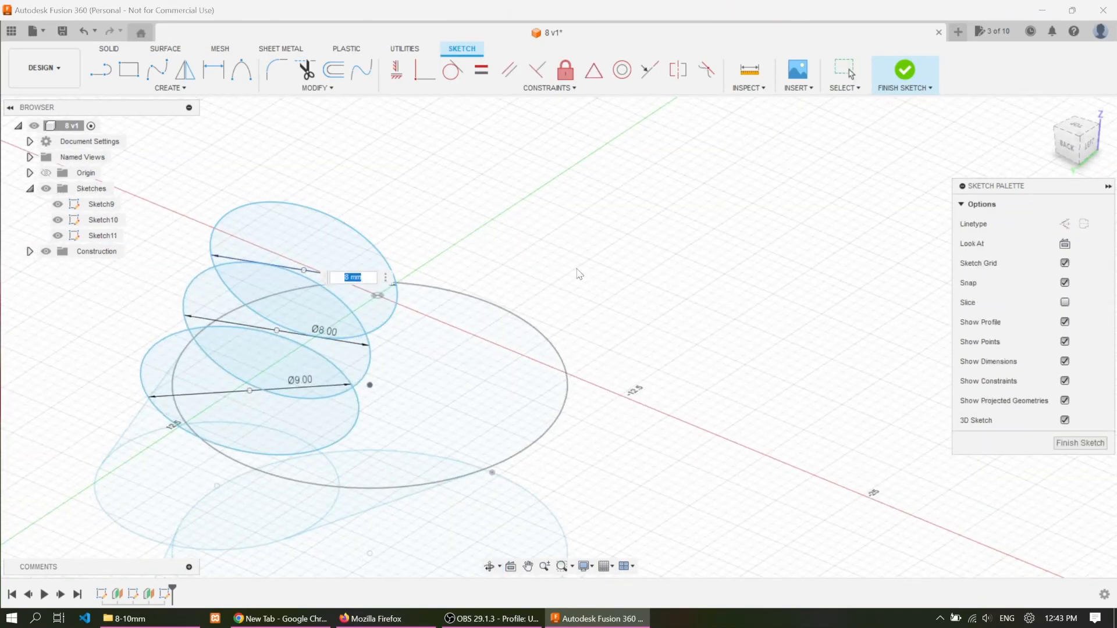
{"action": "key", "text": "Return"}
{"action": "left_click", "coordinate": [1073, 443]}
{"action": "mouse_move", "coordinate": [760, 557]}
{"action": "middle_mouse_down"}
{"action": "mouse_move", "coordinate": [799, 469]}
{"action": "mouse_move", "coordinate": [742, 423]}
{"action": "mouse_move", "coordinate": [776, 431]}
{"action": "middle_mouse_up"}
{"action": "scroll", "coordinate": [741, 423], "scroll_direction": "down", "scroll_amount": 3}
{"action": "left_click", "coordinate": [710, 435]}
{"action": "left_click", "coordinate": [818, 355]}
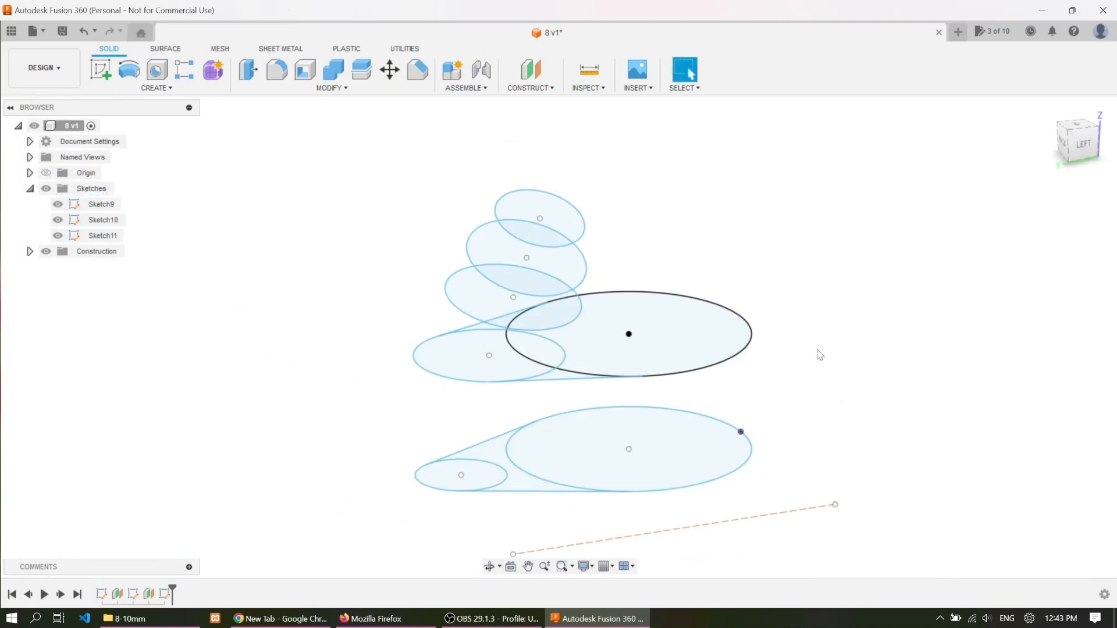
{"action": "middle_click_drag", "start_coordinate": [819, 354], "coordinate": [783, 373], "text": "shift"}
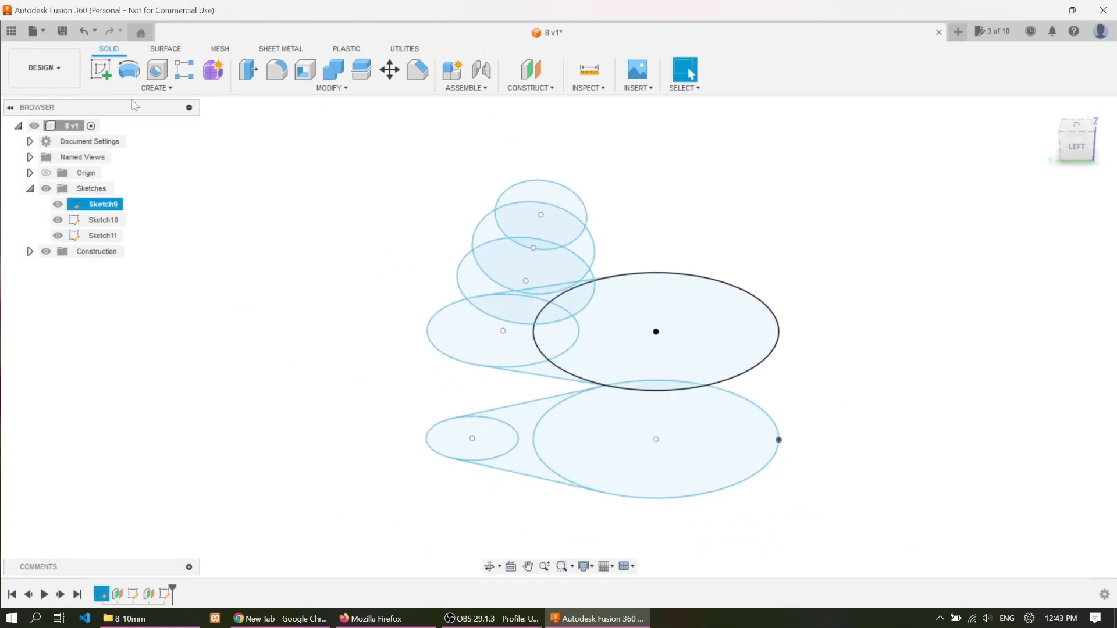
Start a Loft with all three regions of the lowest teardrop as the first profile.
{"action": "left_click", "coordinate": [156, 87]}
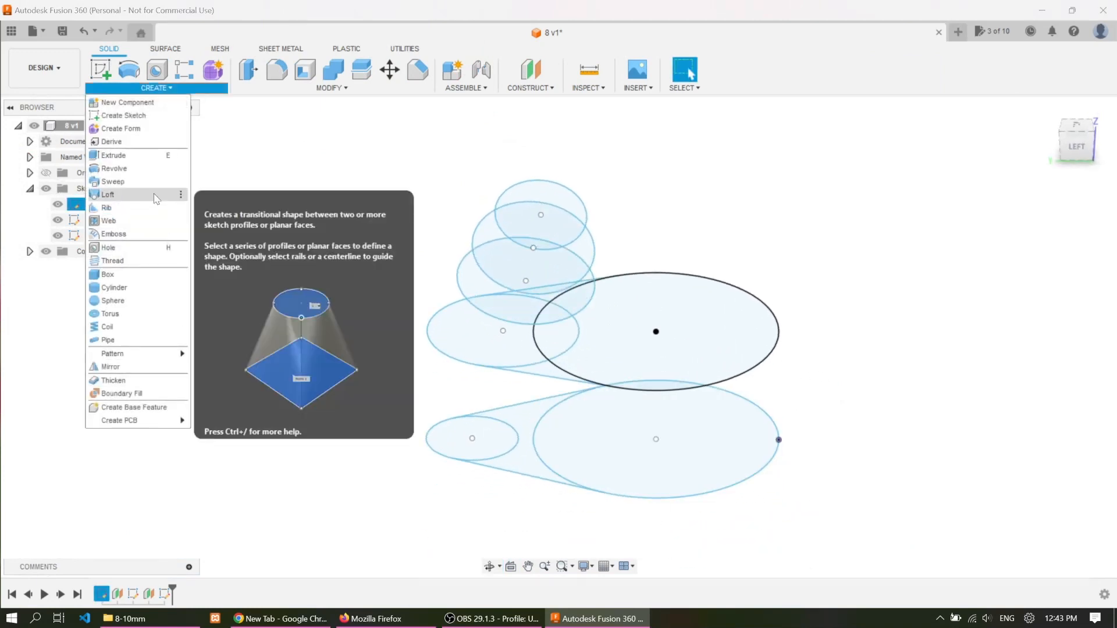
{"action": "left_click", "coordinate": [156, 198]}
{"action": "scroll", "coordinate": [706, 469], "scroll_direction": "up", "scroll_amount": 3}
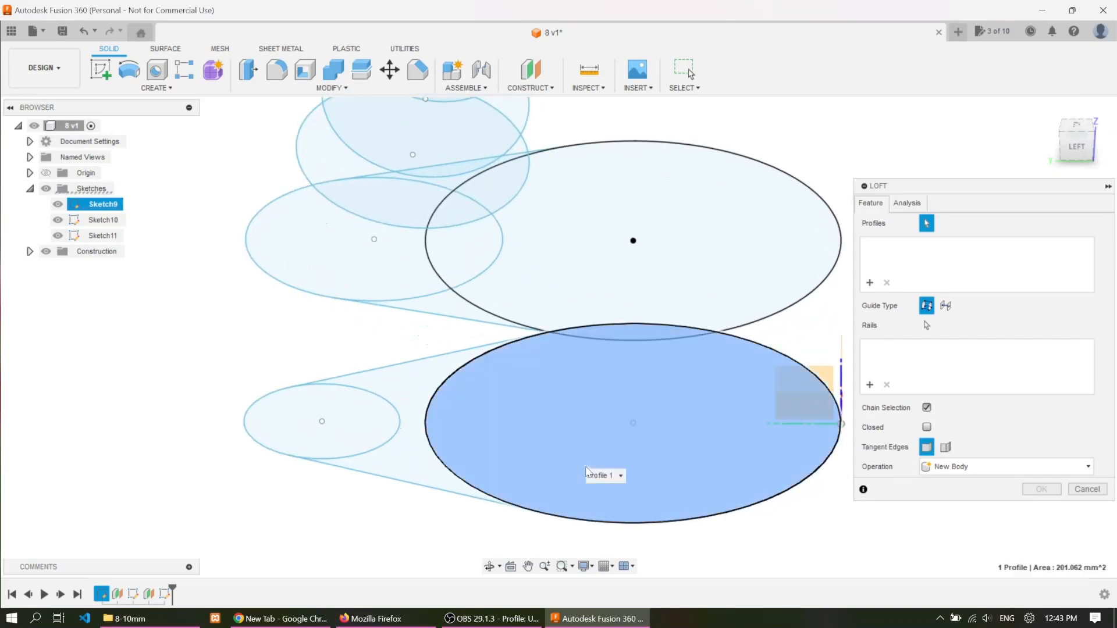
{"action": "left_click", "coordinate": [589, 471]}
{"action": "left_click", "coordinate": [413, 464]}
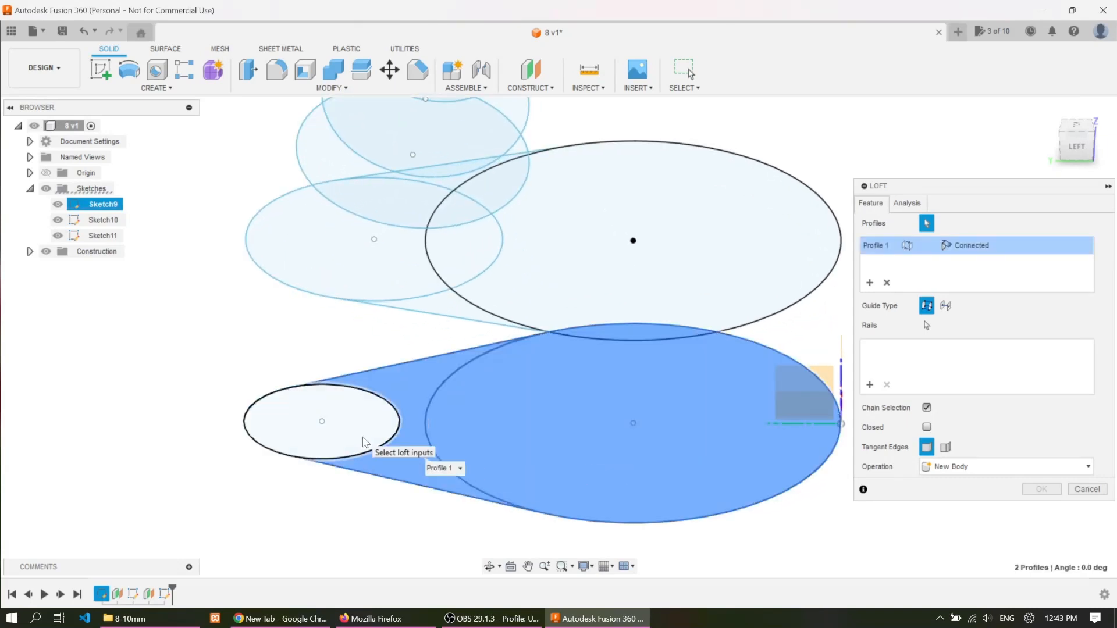
{"action": "left_click", "coordinate": [363, 443]}
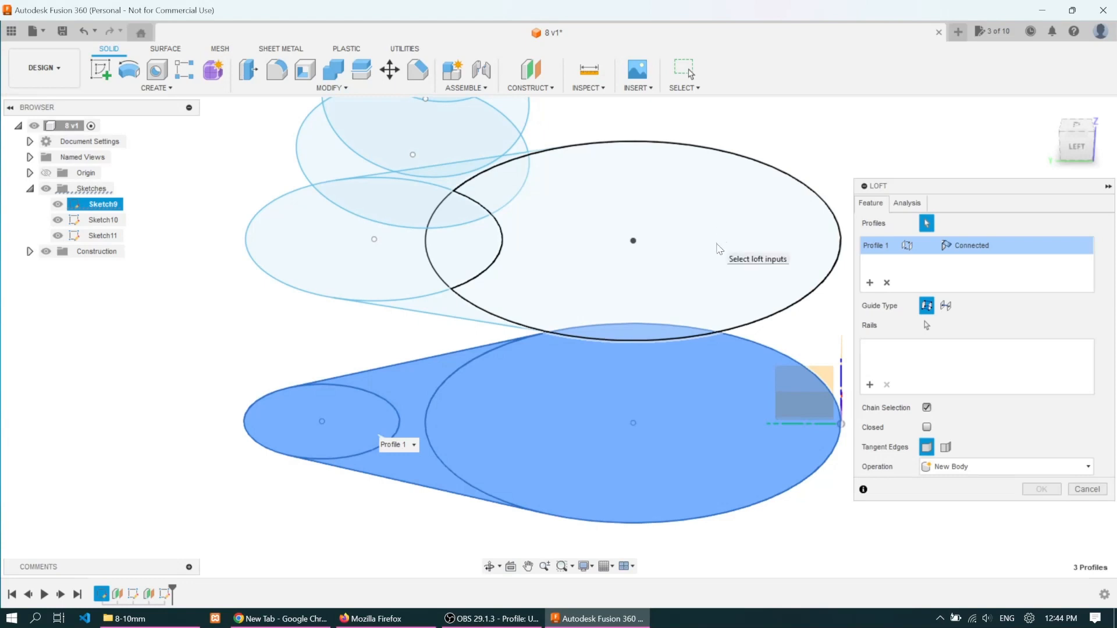
Add all regions of the upper teardrop outline as the loft's second profile.
{"action": "left_click", "coordinate": [713, 254]}
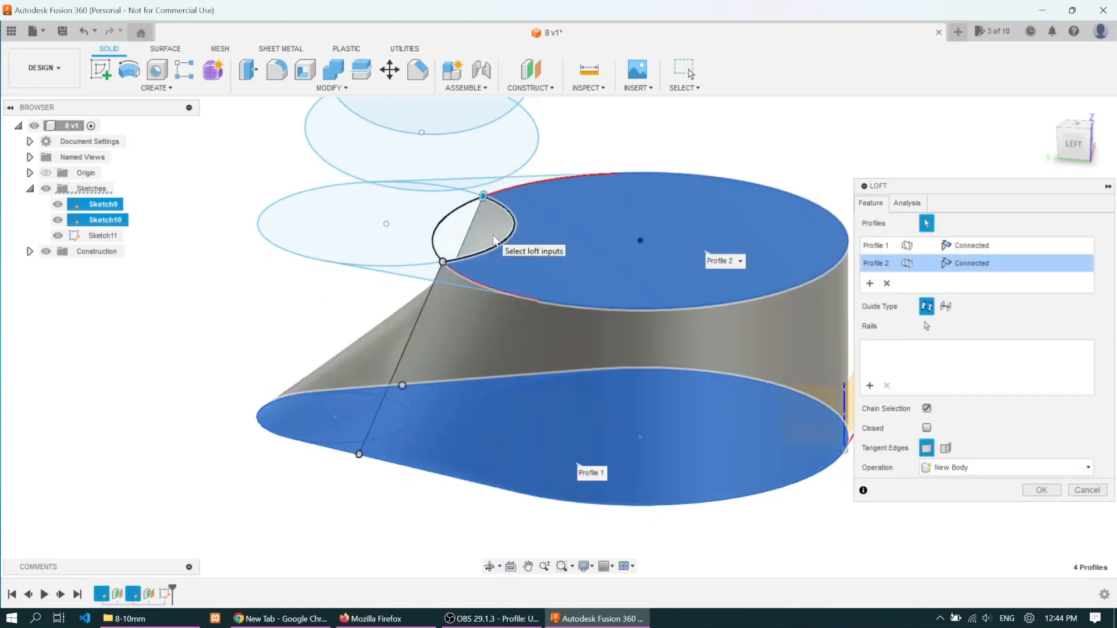
{"action": "left_click", "coordinate": [477, 233]}
{"action": "left_click", "coordinate": [386, 230]}
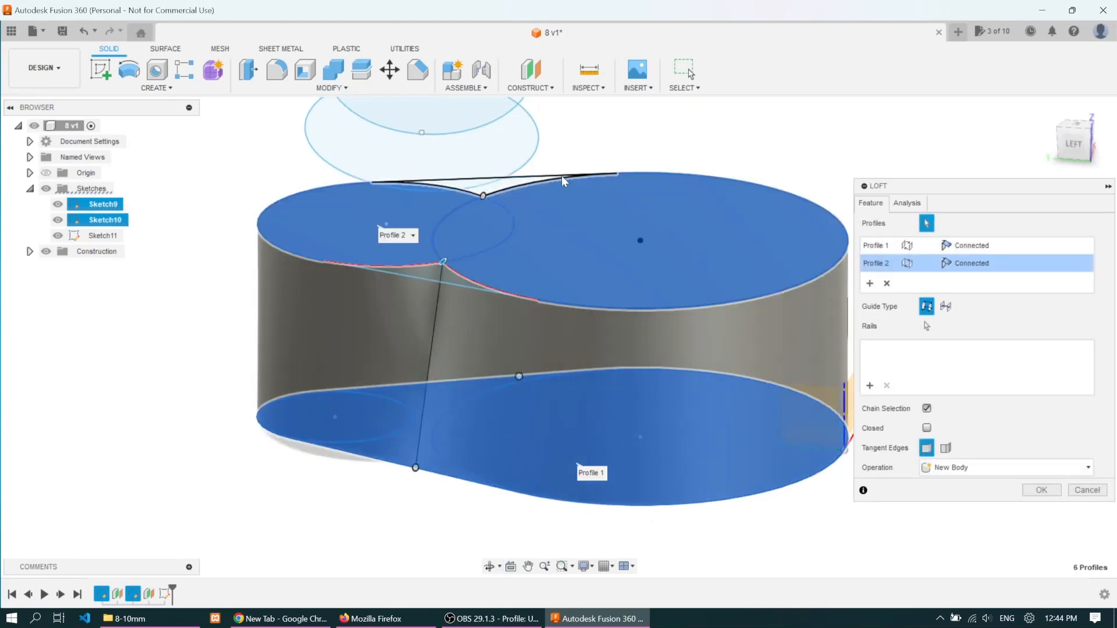
{"action": "scroll", "coordinate": [555, 172], "scroll_direction": "up", "scroll_amount": 2}
{"action": "left_click", "coordinate": [394, 314]}
{"action": "scroll", "coordinate": [547, 270], "scroll_direction": "down", "scroll_amount": 2}
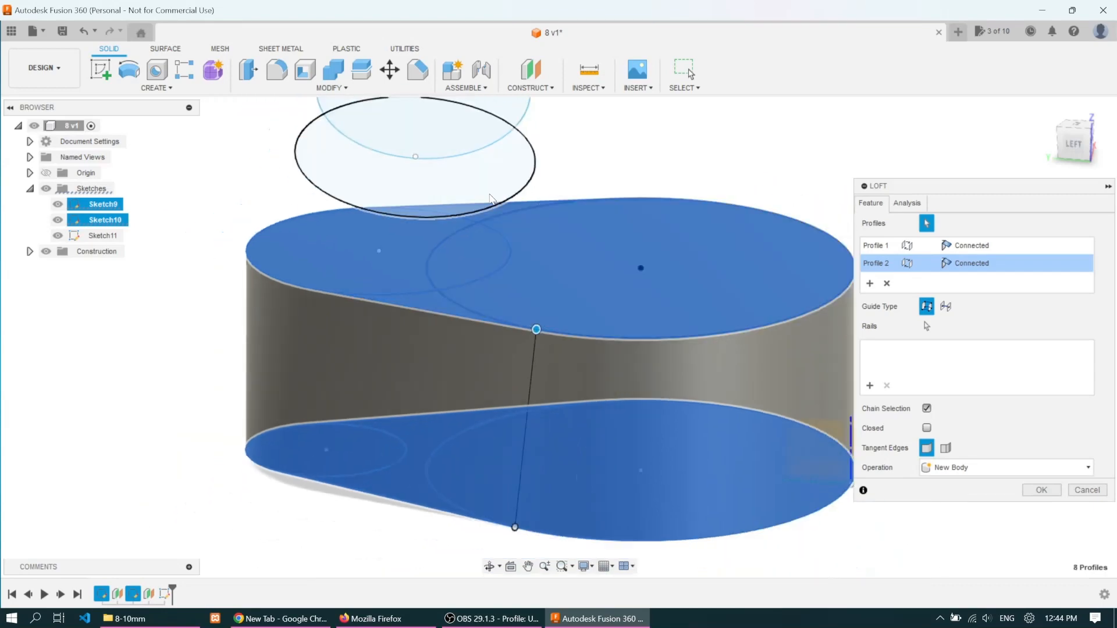
Add the three tilted circles from lowest to highest as loft profiles 3 to 5 and create the loft as a new body.
{"action": "left_click", "coordinate": [489, 194]}
{"action": "middle_click_drag", "start_coordinate": [604, 179], "coordinate": [618, 299]}
{"action": "left_click", "coordinate": [480, 243]}
{"action": "left_click", "coordinate": [469, 166]}
{"action": "scroll", "coordinate": [611, 213], "scroll_direction": "down", "scroll_amount": 2}
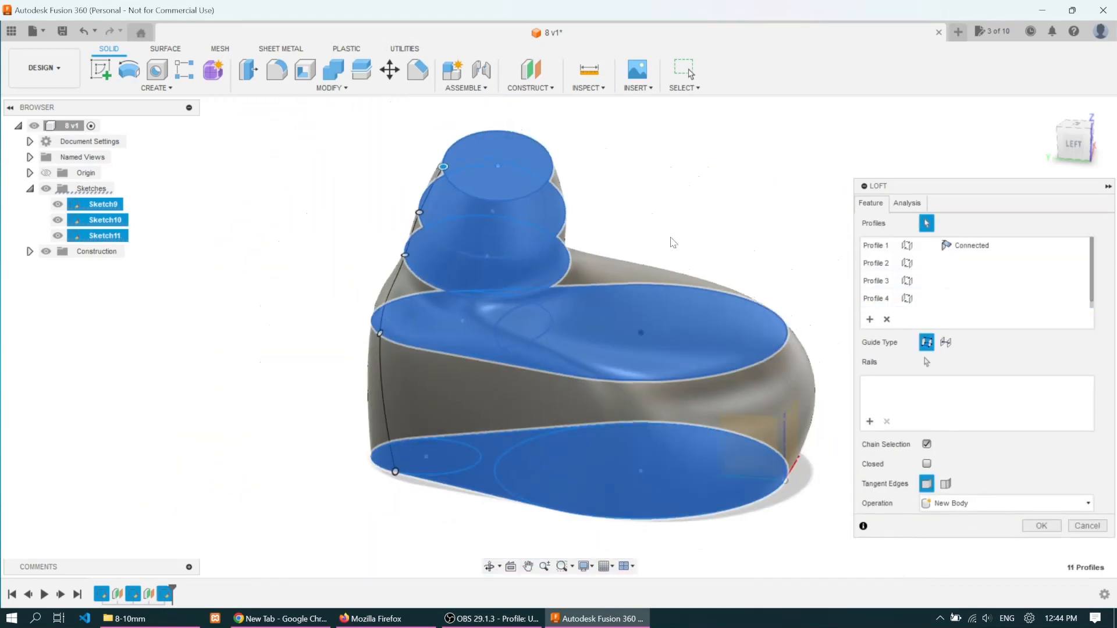
{"action": "middle_click_drag", "start_coordinate": [673, 242], "coordinate": [583, 189], "text": "shift"}
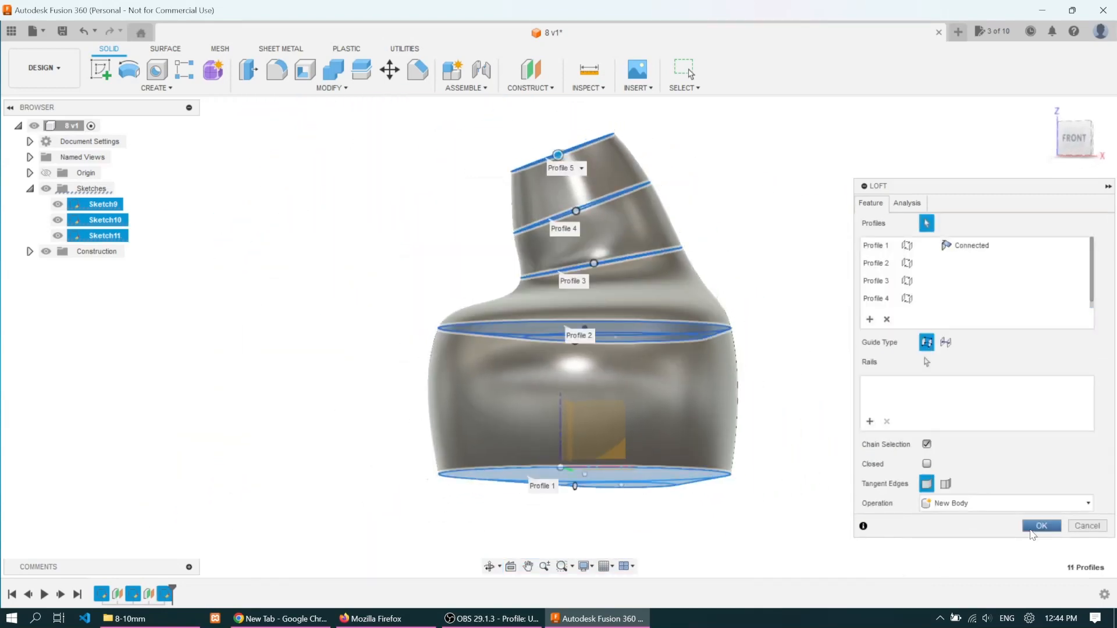
{"action": "left_click", "coordinate": [1041, 526]}
Show Sketch9, Sketch10 and Sketch11 again on the lofted body.
{"action": "left_click", "coordinate": [58, 220]}
{"action": "left_click", "coordinate": [58, 236]}
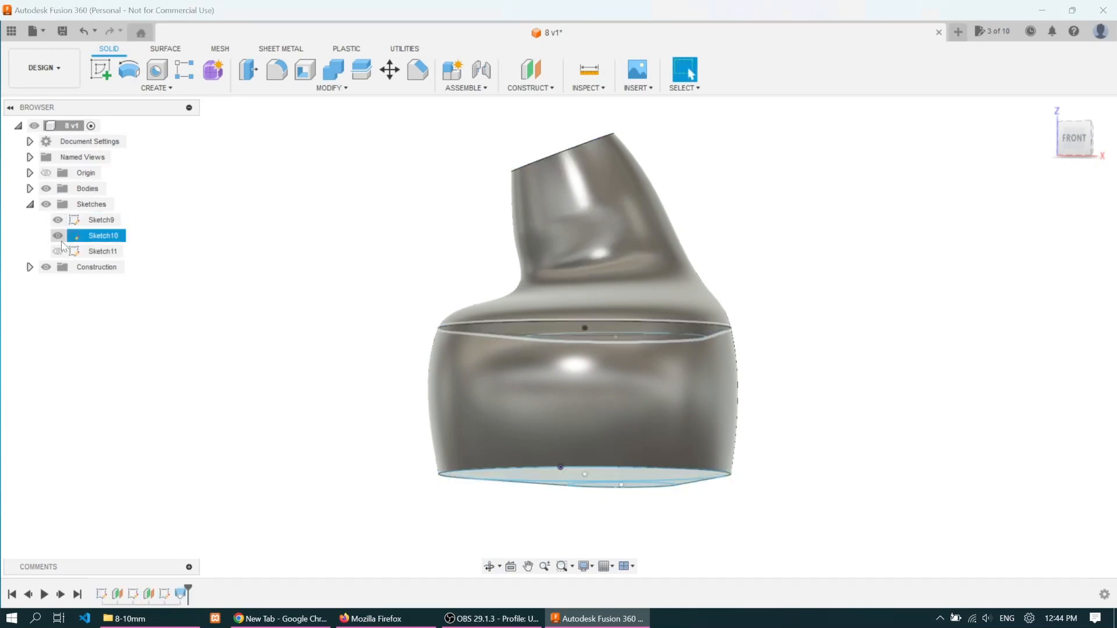
{"action": "left_click", "coordinate": [58, 252]}
{"action": "mouse_move", "coordinate": [757, 256]}
{"action": "middle_mouse_down", "text": "shift"}
{"action": "mouse_move", "coordinate": [870, 215]}
{"action": "mouse_move", "coordinate": [856, 209]}
{"action": "mouse_move", "coordinate": [799, 372]}
{"action": "mouse_move", "coordinate": [717, 259]}
{"action": "middle_mouse_up", "text": "shift"}
{"action": "middle_click_drag", "start_coordinate": [792, 231], "coordinate": [730, 230], "text": "shift"}
{"action": "scroll", "coordinate": [703, 164], "scroll_direction": "up", "scroll_amount": 3}
{"action": "mouse_move", "coordinate": [704, 164]}
{"action": "middle_mouse_down"}
{"action": "mouse_move", "coordinate": [726, 152]}
{"action": "mouse_move", "coordinate": [698, 262]}
{"action": "mouse_move", "coordinate": [686, 265]}
{"action": "middle_mouse_up"}
Reopen Sketch11, set the middle circle's diameter to 7 mm, and finish the sketch.
{"action": "double_click", "coordinate": [165, 594]}
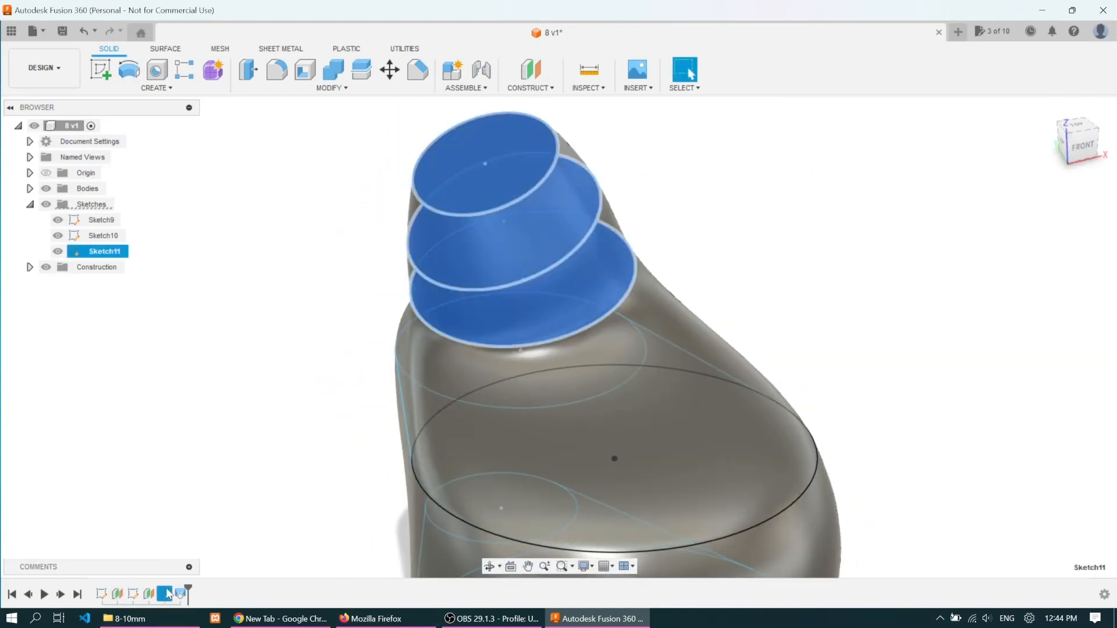
{"action": "mouse_move", "coordinate": [589, 356]}
{"action": "middle_mouse_down"}
{"action": "mouse_move", "coordinate": [593, 393]}
{"action": "mouse_move", "coordinate": [536, 399]}
{"action": "mouse_move", "coordinate": [641, 304]}
{"action": "mouse_move", "coordinate": [567, 289]}
{"action": "middle_mouse_up"}
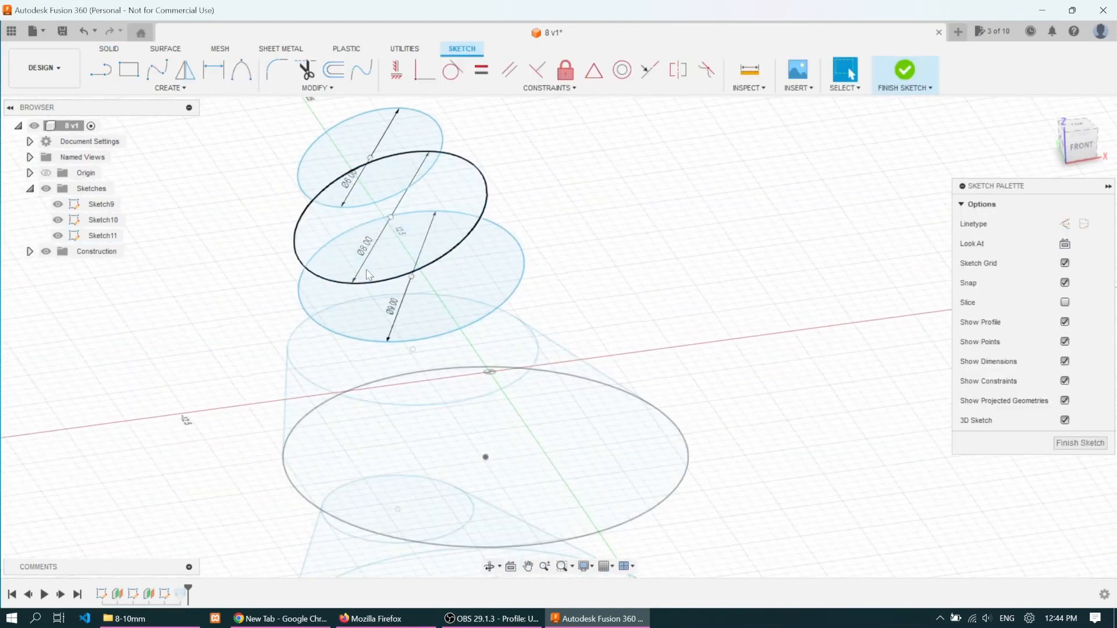
{"action": "scroll", "coordinate": [366, 247], "scroll_direction": "up", "scroll_amount": 3}
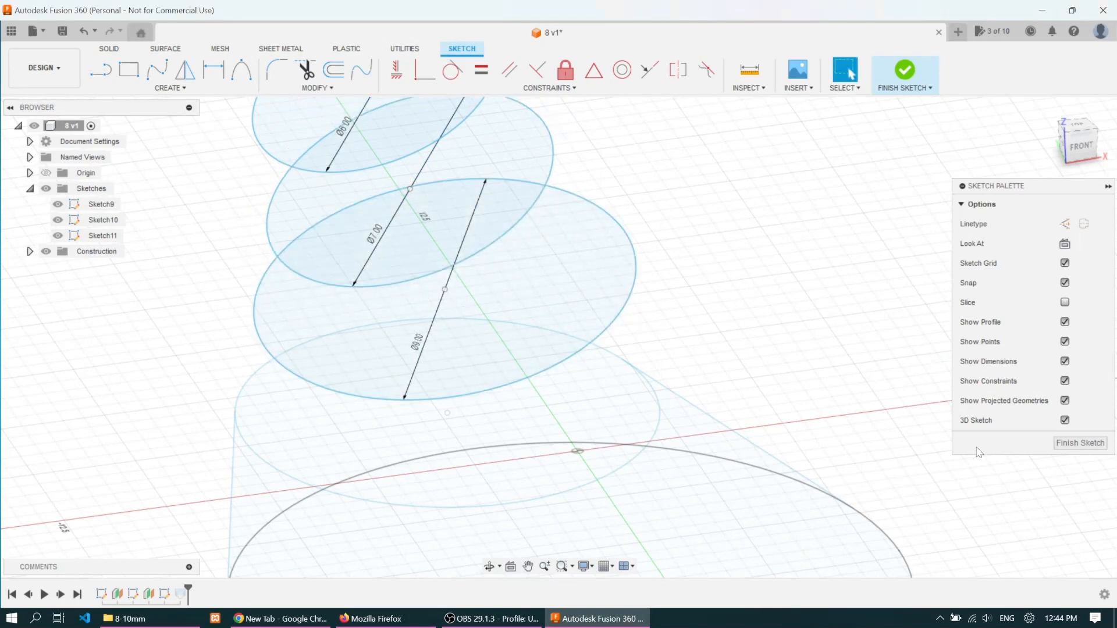
{"action": "left_click", "coordinate": [1080, 444]}
Hide Sketch11, Sketch10 and Sketch9.
{"action": "scroll", "coordinate": [838, 324], "scroll_direction": "down", "scroll_amount": 2}
{"action": "mouse_move", "coordinate": [838, 324]}
{"action": "middle_mouse_down", "text": "shift"}
{"action": "mouse_move", "coordinate": [853, 262]}
{"action": "mouse_move", "coordinate": [900, 317]}
{"action": "mouse_move", "coordinate": [735, 349]}
{"action": "middle_mouse_up", "text": "shift"}
{"action": "scroll", "coordinate": [906, 327], "scroll_direction": "down", "scroll_amount": 3}
{"action": "mouse_move", "coordinate": [736, 349]}
{"action": "middle_mouse_down", "text": "shift"}
{"action": "mouse_move", "coordinate": [726, 318]}
{"action": "mouse_move", "coordinate": [872, 355]}
{"action": "mouse_move", "coordinate": [728, 268]}
{"action": "mouse_move", "coordinate": [662, 273]}
{"action": "mouse_move", "coordinate": [699, 364]}
{"action": "mouse_move", "coordinate": [859, 347]}
{"action": "mouse_move", "coordinate": [840, 386]}
{"action": "mouse_move", "coordinate": [725, 259]}
{"action": "mouse_move", "coordinate": [698, 267]}
{"action": "mouse_move", "coordinate": [788, 353]}
{"action": "mouse_move", "coordinate": [817, 231]}
{"action": "mouse_move", "coordinate": [739, 255]}
{"action": "mouse_move", "coordinate": [747, 274]}
{"action": "middle_mouse_up", "text": "shift"}
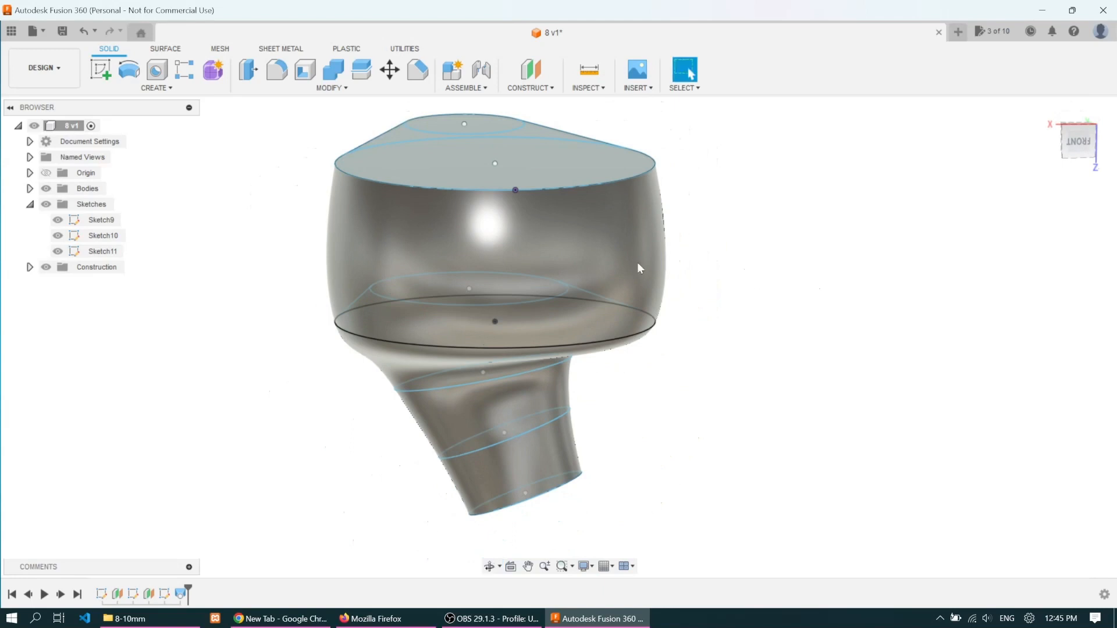
{"action": "left_click", "coordinate": [62, 253]}
{"action": "left_click", "coordinate": [59, 235]}
{"action": "left_click", "coordinate": [58, 221]}
Create an offset plane -4 mm from the circular top face of the neck.
{"action": "scroll", "coordinate": [663, 324], "scroll_direction": "down", "scroll_amount": 2}
{"action": "mouse_move", "coordinate": [663, 324]}
{"action": "middle_mouse_down", "text": "shift"}
{"action": "mouse_move", "coordinate": [603, 309]}
{"action": "mouse_move", "coordinate": [666, 342]}
{"action": "mouse_move", "coordinate": [681, 210]}
{"action": "mouse_move", "coordinate": [718, 326]}
{"action": "mouse_move", "coordinate": [673, 342]}
{"action": "mouse_move", "coordinate": [646, 169]}
{"action": "mouse_move", "coordinate": [689, 252]}
{"action": "mouse_move", "coordinate": [756, 264]}
{"action": "mouse_move", "coordinate": [794, 241]}
{"action": "mouse_move", "coordinate": [483, 225]}
{"action": "middle_mouse_up", "text": "shift"}
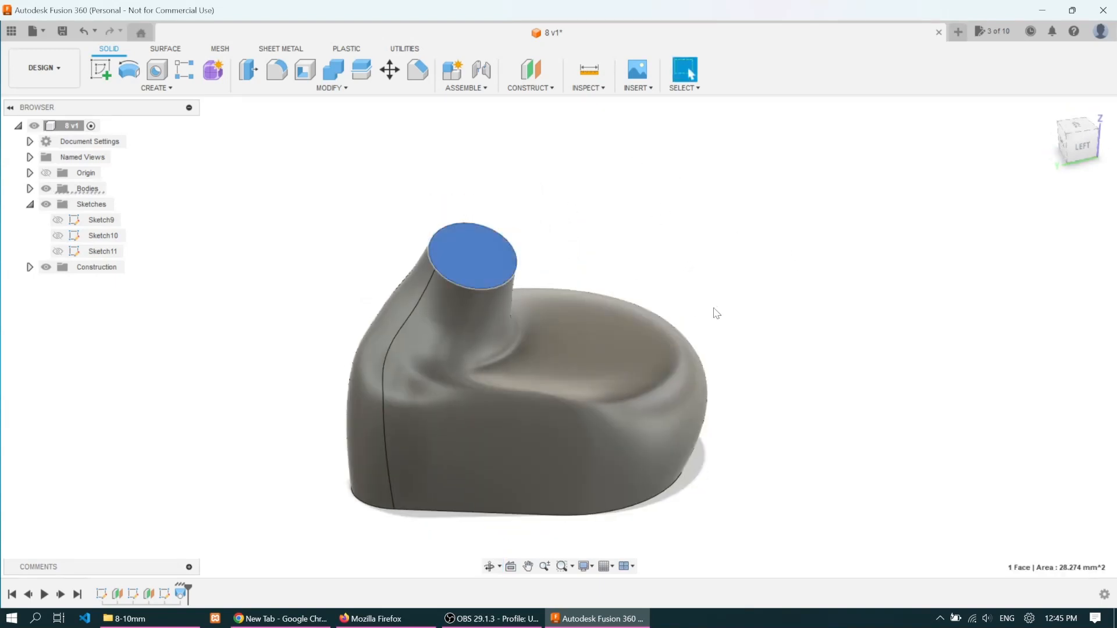
{"action": "middle_click_drag", "start_coordinate": [714, 309], "coordinate": [627, 270]}
{"action": "left_click", "coordinate": [550, 91]}
{"action": "left_click", "coordinate": [546, 106]}
{"action": "middle_click_drag", "start_coordinate": [646, 396], "coordinate": [637, 311], "text": "shift"}
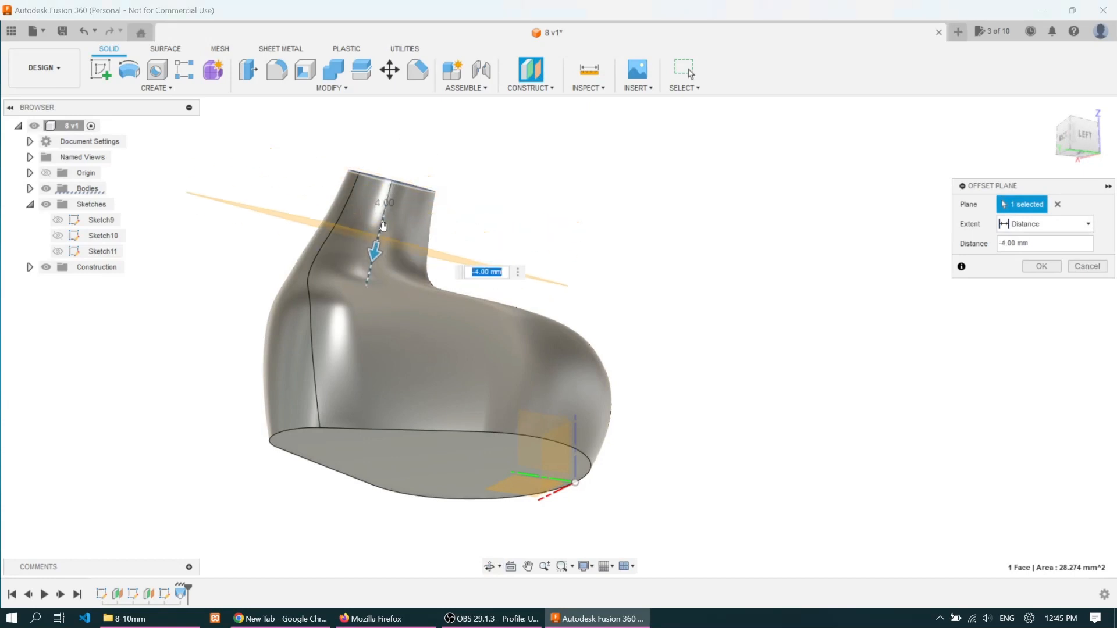
{"action": "key", "text": "Return"}
Split the lofted body with the offset plane that cuts through the neck.
{"action": "middle_click_drag", "start_coordinate": [472, 194], "coordinate": [472, 233], "text": "shift"}
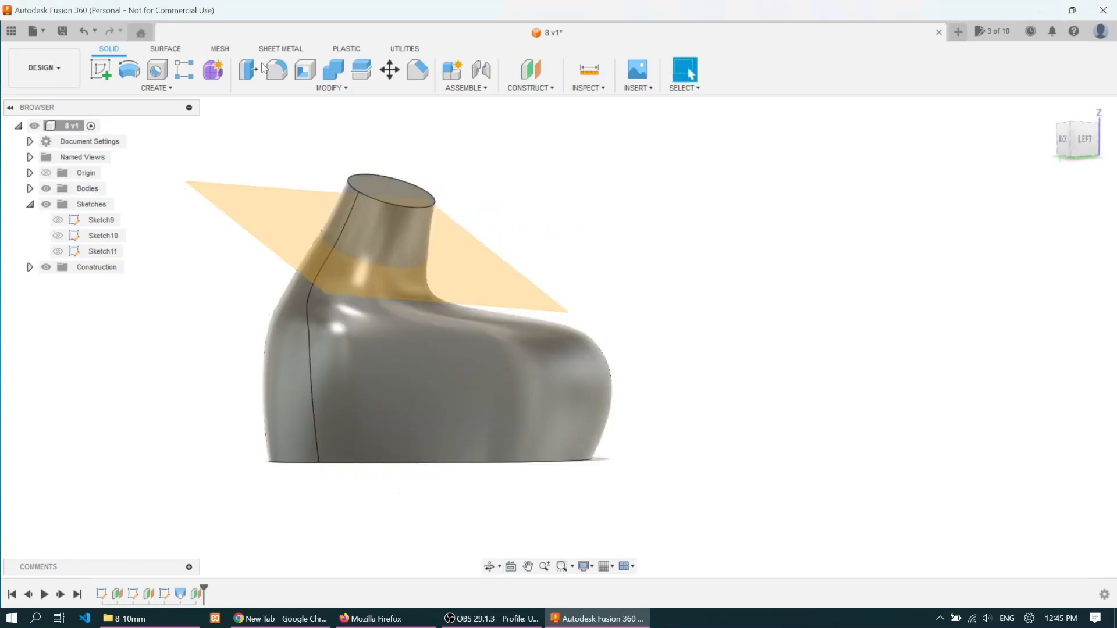
{"action": "left_click", "coordinate": [335, 92]}
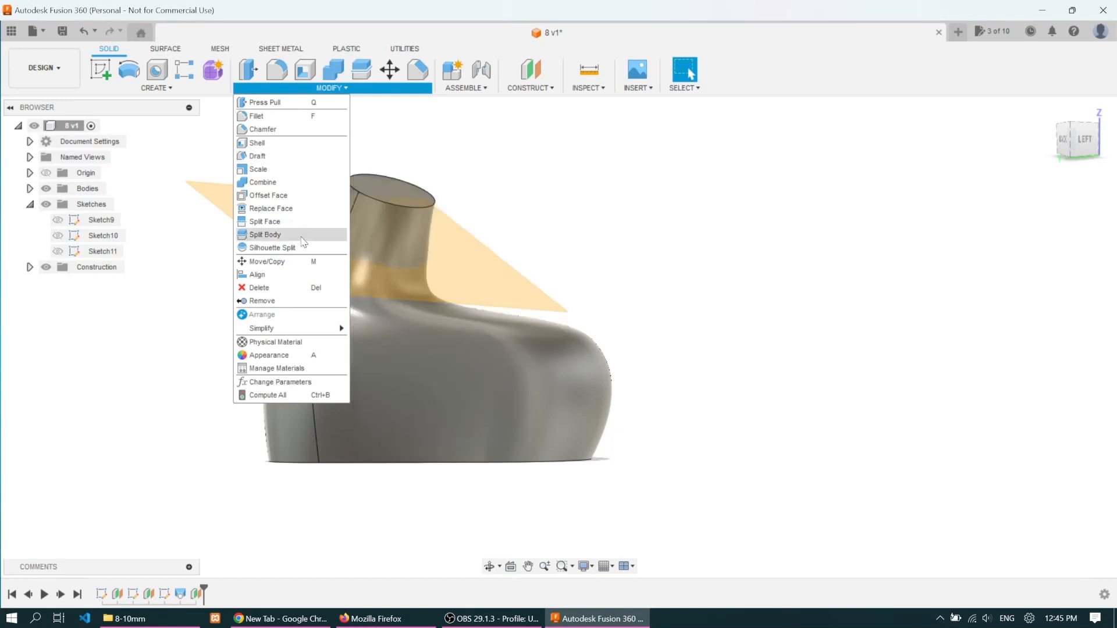
{"action": "left_click", "coordinate": [303, 235]}
{"action": "left_click", "coordinate": [1069, 227]}
{"action": "left_click", "coordinate": [501, 276]}
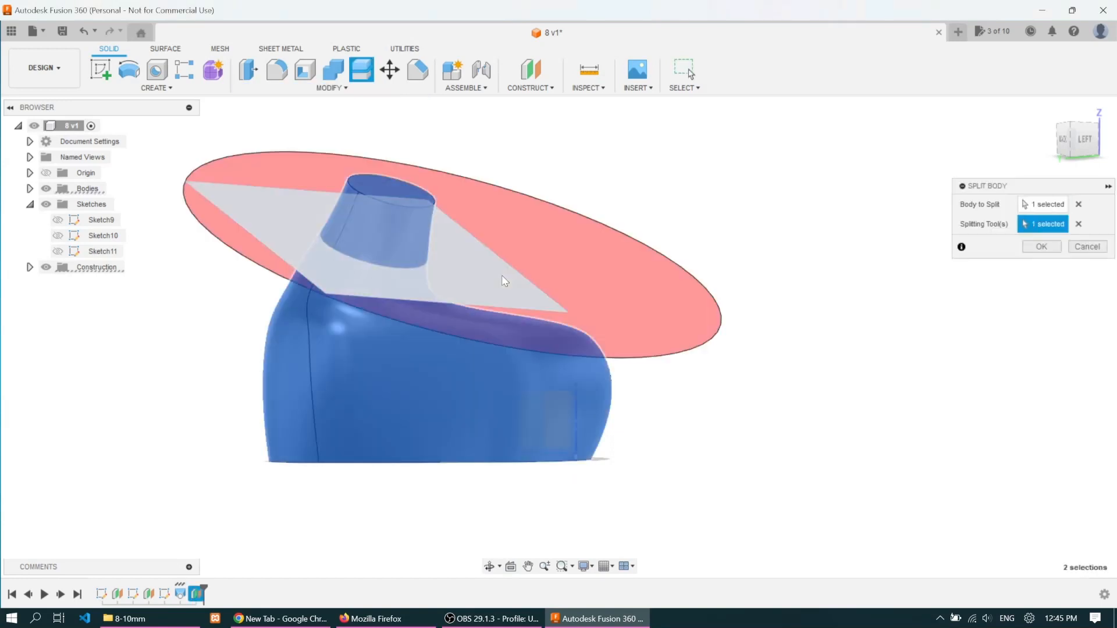
{"action": "left_click", "coordinate": [1038, 248]}
Shell the main body 1.2 mm to the inside, removing its flat teardrop base face.
{"action": "middle_click_drag", "start_coordinate": [797, 401], "coordinate": [616, 256], "text": "shift"}
{"action": "middle_click_drag", "start_coordinate": [529, 291], "coordinate": [349, 124], "text": "shift"}
{"action": "left_click", "coordinate": [304, 70]}
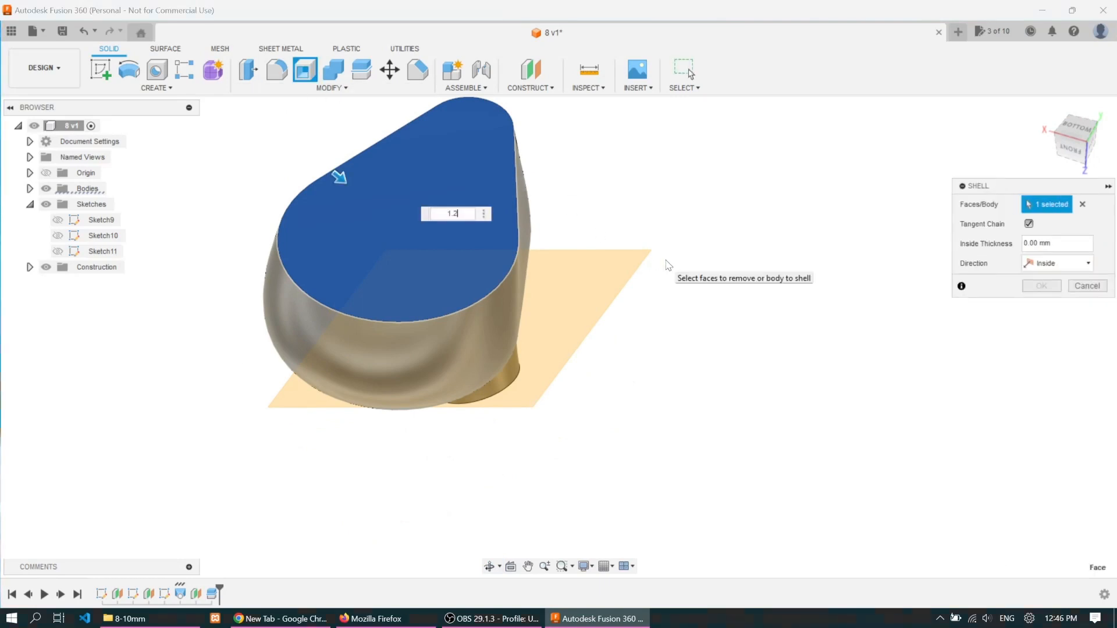
{"action": "key", "text": "Return"}
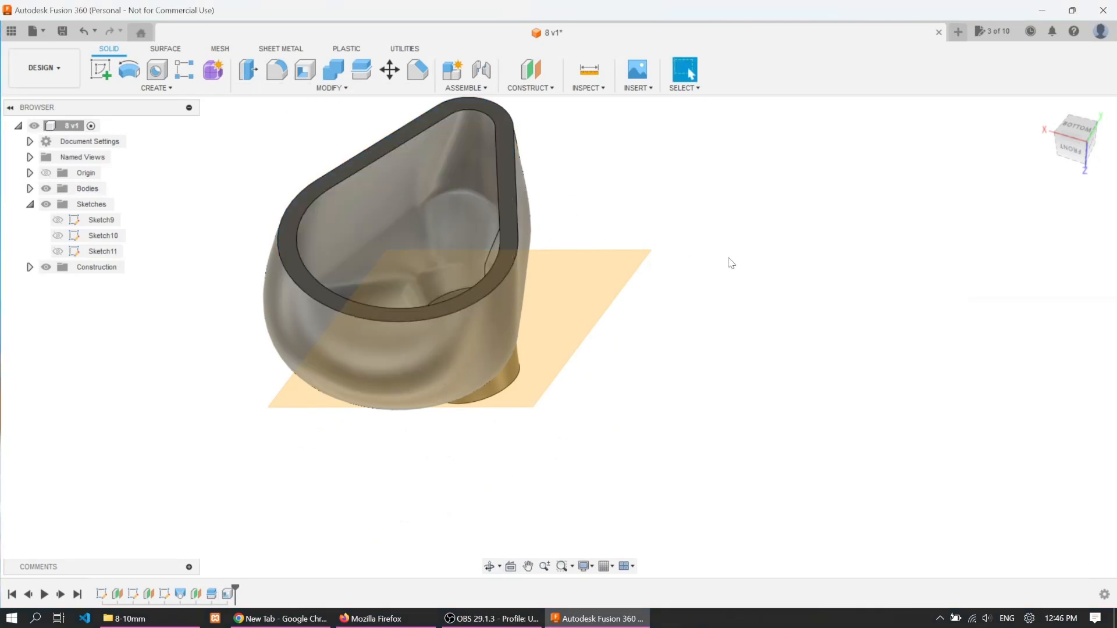
Hide the offset construction plane Plane6.
{"action": "middle_click_drag", "start_coordinate": [731, 260], "coordinate": [525, 244], "text": "shift"}
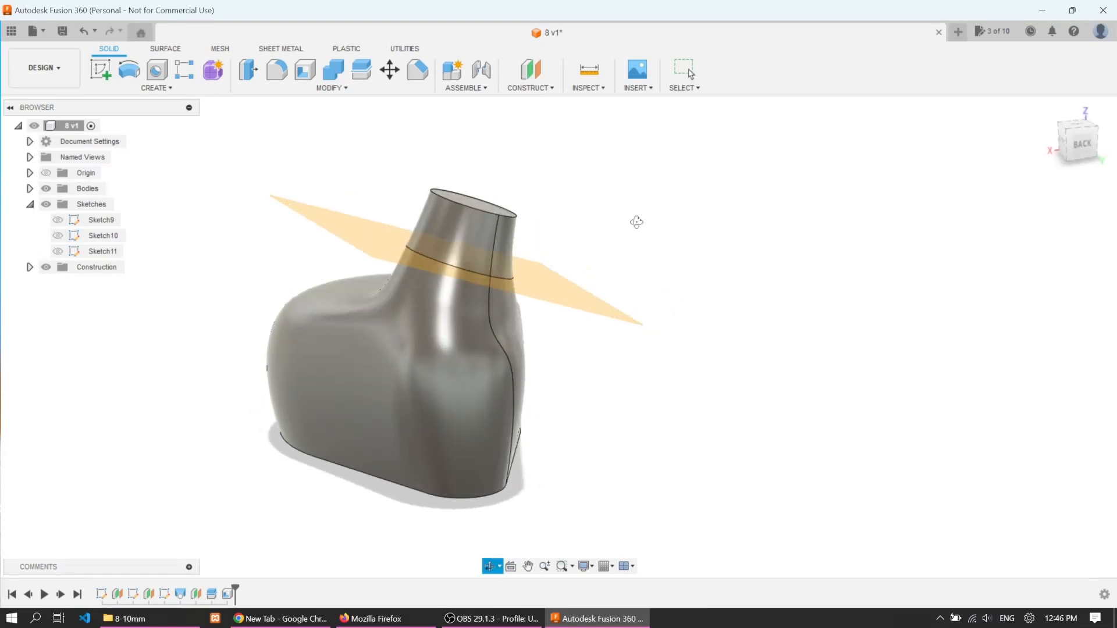
{"action": "middle_click_drag", "start_coordinate": [636, 222], "coordinate": [40, 106], "text": "shift"}
{"action": "left_click", "coordinate": [59, 315]}
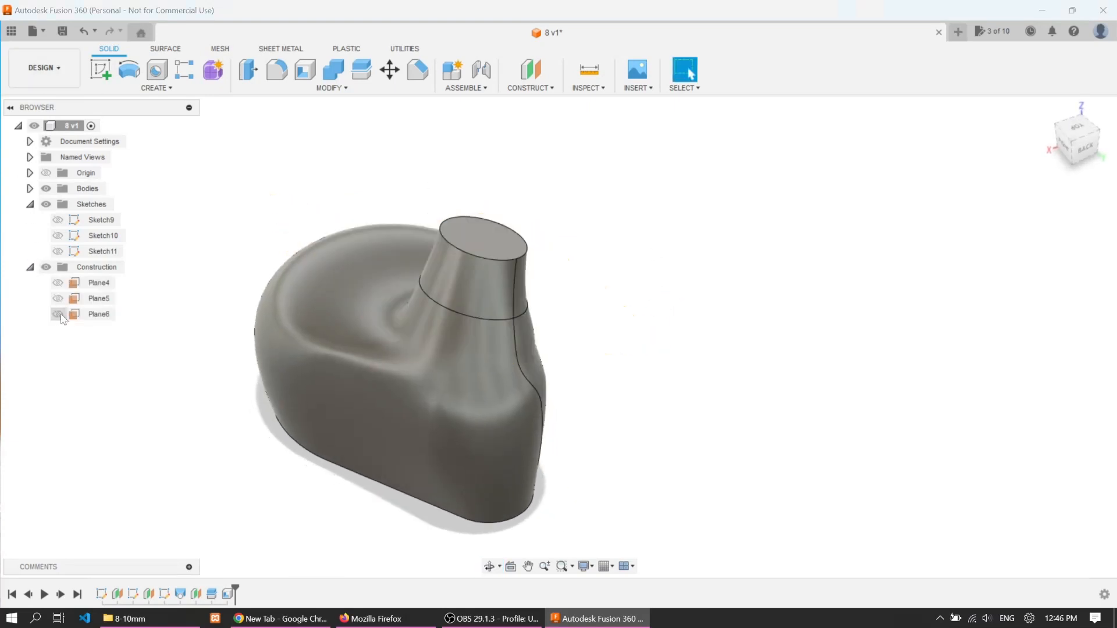
Combine the split neck piece with the shelled main body into one solid.
{"action": "middle_click_drag", "start_coordinate": [668, 330], "coordinate": [648, 303], "text": "shift"}
{"action": "left_click", "coordinate": [459, 230]}
{"action": "left_click", "coordinate": [361, 334], "text": "ctrl"}
{"action": "left_click", "coordinate": [330, 87]}
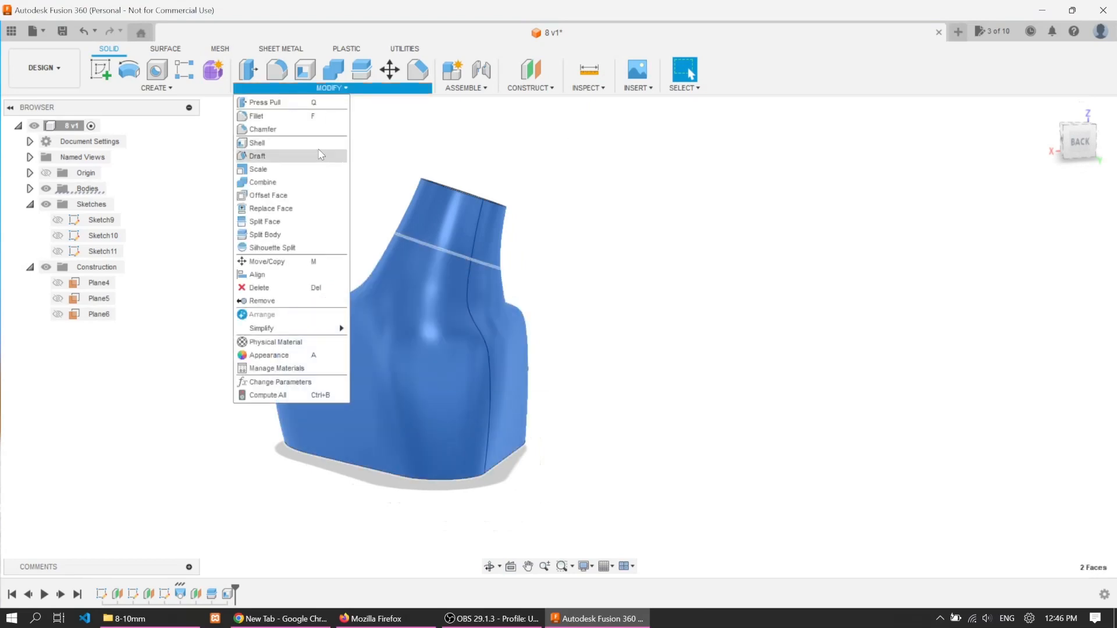
{"action": "left_click", "coordinate": [333, 70]}
{"action": "left_click", "coordinate": [1042, 305]}
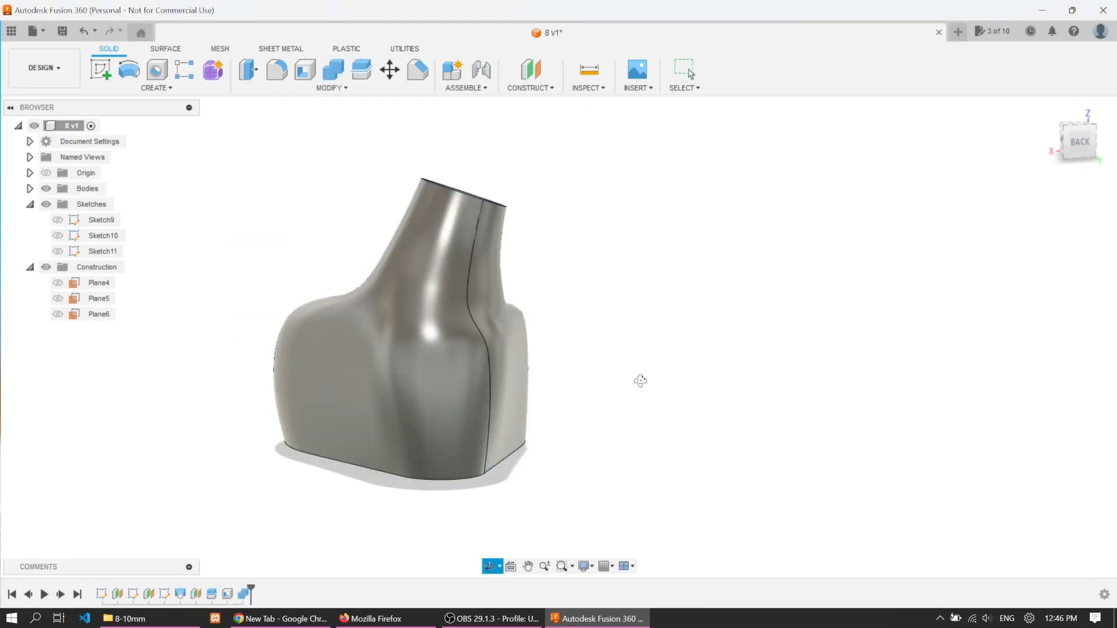
Start a sketch on the neck's circular end face and draw a concentric 10 mm diameter circle.
{"action": "middle_click_drag", "start_coordinate": [640, 379], "coordinate": [623, 434], "text": "shift"}
{"action": "left_click", "coordinate": [489, 255]}
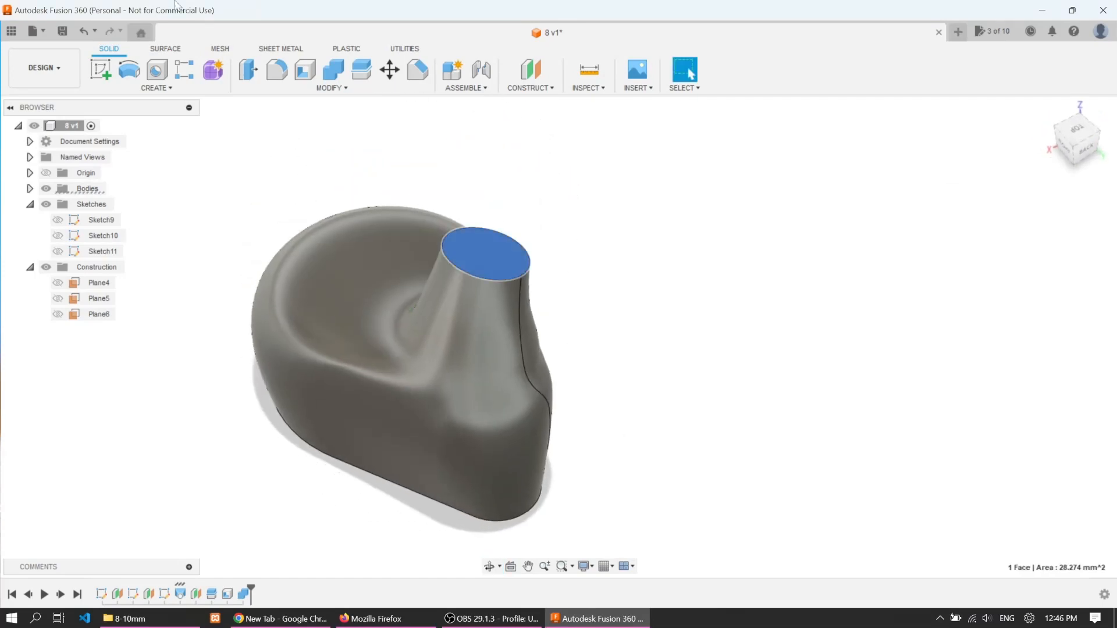
{"action": "left_click", "coordinate": [115, 71]}
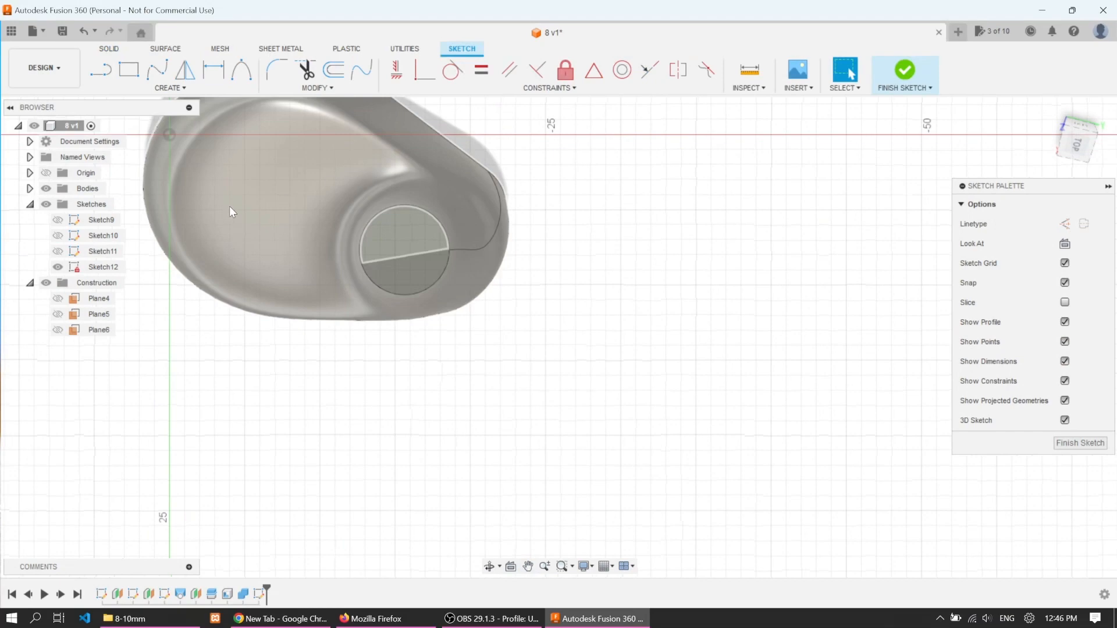
{"action": "key", "text": "c"}
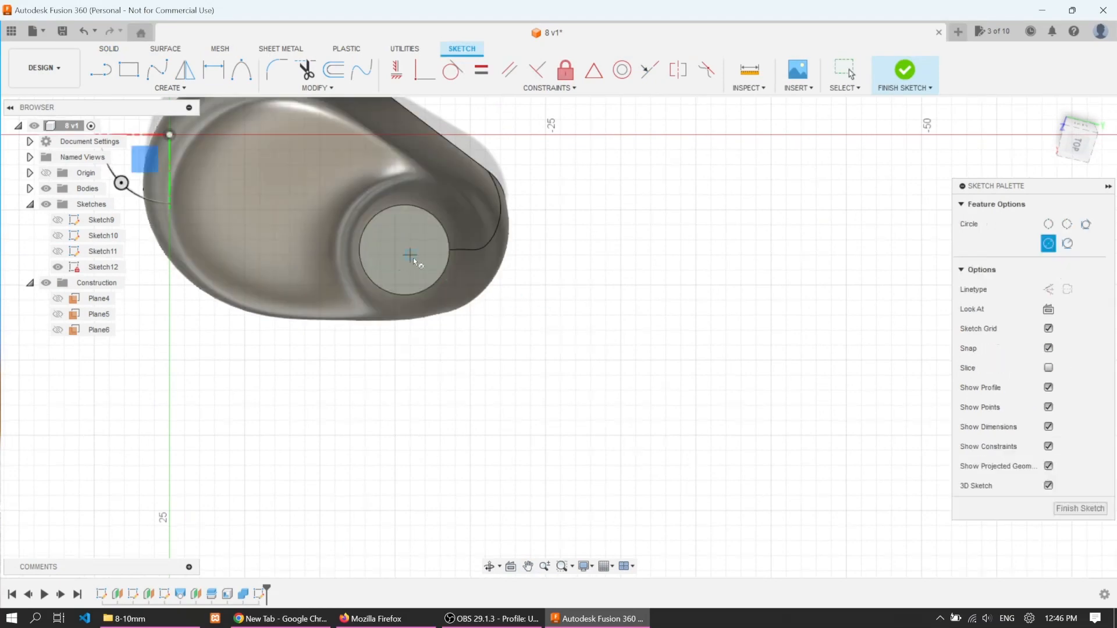
{"action": "key", "text": "Return"}
{"action": "scroll", "coordinate": [463, 293], "scroll_direction": "up", "scroll_amount": 2}
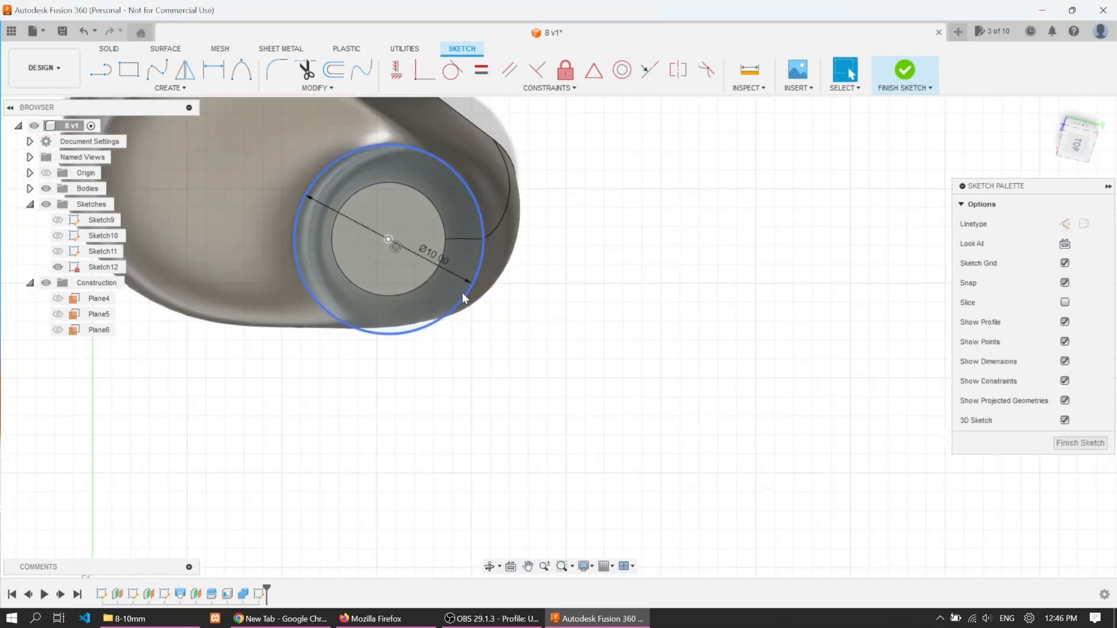
Extrude the ring between the 10 mm circle and the neck face -4 mm as a cut into the neck.
{"action": "left_click", "coordinate": [455, 285]}
{"action": "left_click", "coordinate": [1078, 444]}
{"action": "middle_click_drag", "start_coordinate": [691, 390], "coordinate": [677, 290], "text": "shift"}
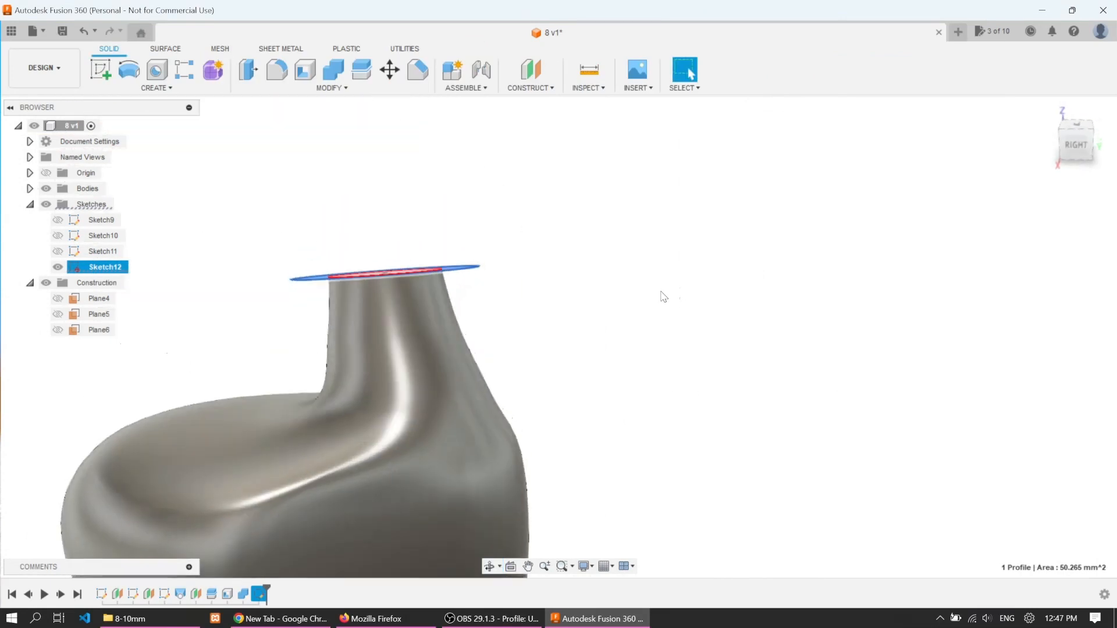
{"action": "key", "text": "e"}
{"action": "left_click_drag", "start_coordinate": [329, 263], "coordinate": [359, 353]}
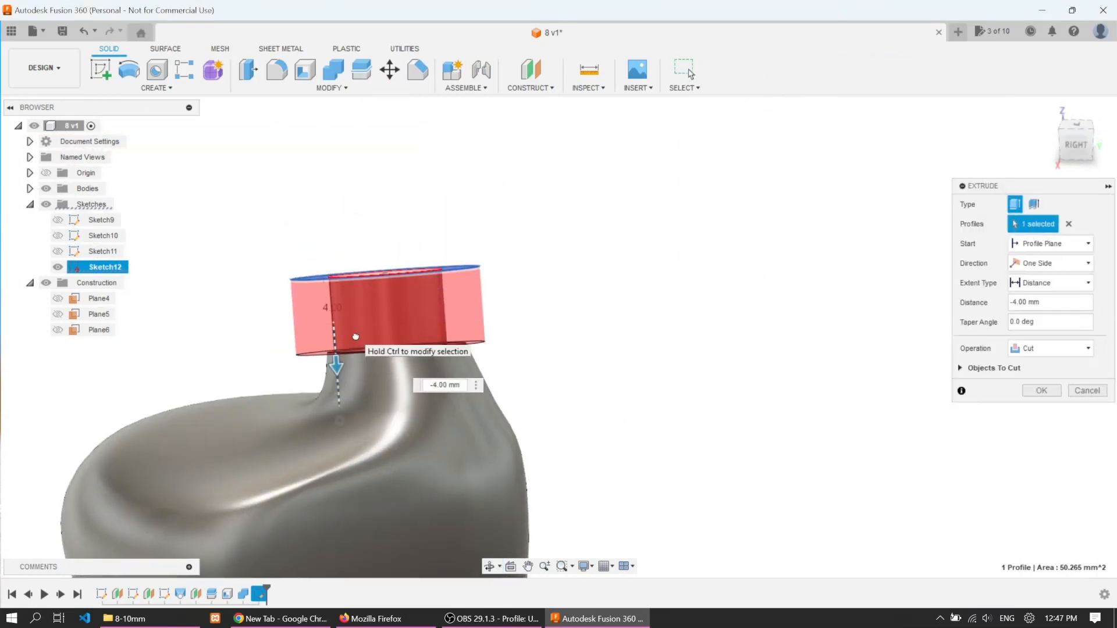
{"action": "left_click", "coordinate": [1042, 390]}
Show Sketch11, which holds the tilted circles that define the neck.
{"action": "middle_click_drag", "start_coordinate": [574, 240], "coordinate": [443, 236], "text": "shift"}
{"action": "left_click", "coordinate": [443, 236]}
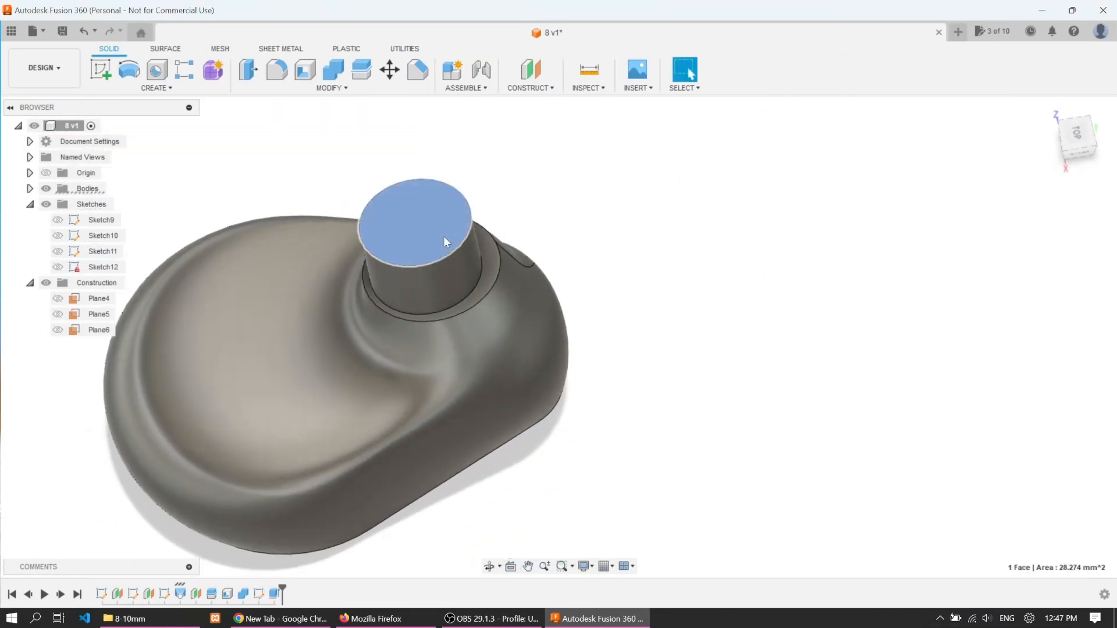
{"action": "middle_click_drag", "start_coordinate": [639, 246], "coordinate": [622, 224], "text": "shift"}
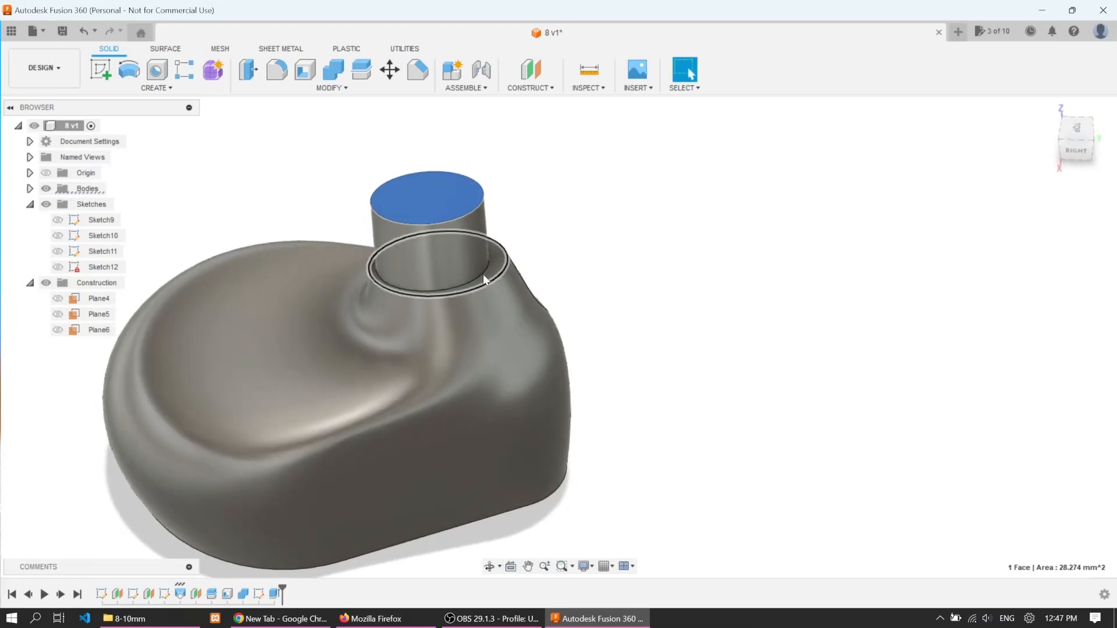
{"action": "left_click", "coordinate": [133, 594]}
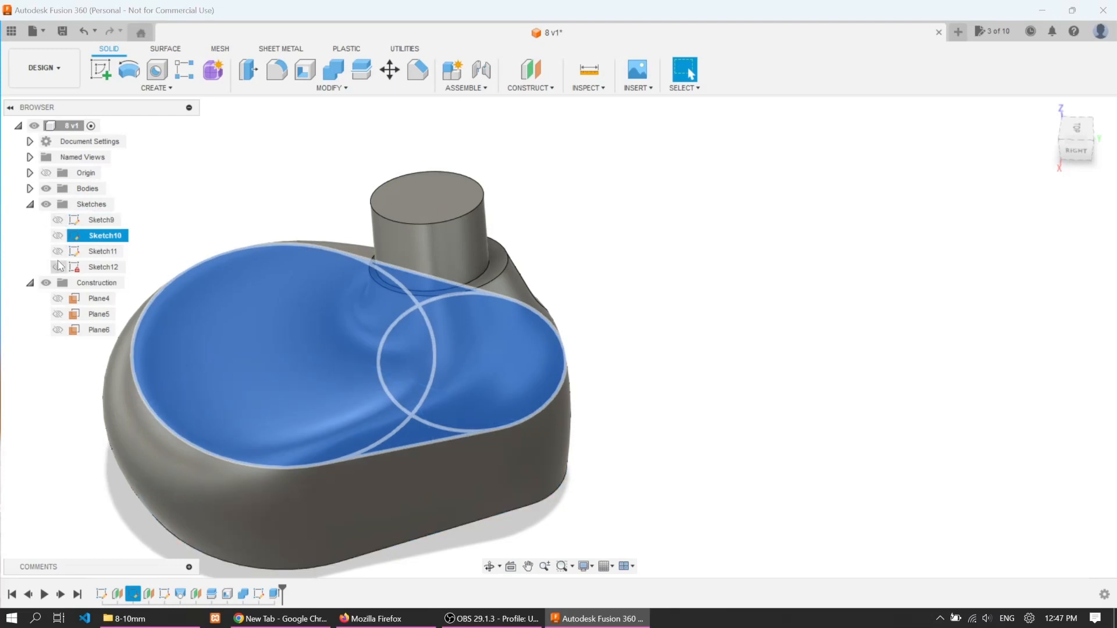
{"action": "left_click", "coordinate": [58, 251]}
{"action": "left_click", "coordinate": [629, 283]}
{"action": "mouse_move", "coordinate": [630, 283]}
{"action": "middle_mouse_down", "text": "shift"}
{"action": "mouse_move", "coordinate": [638, 297]}
{"action": "mouse_move", "coordinate": [627, 291]}
{"action": "middle_mouse_up", "text": "shift"}
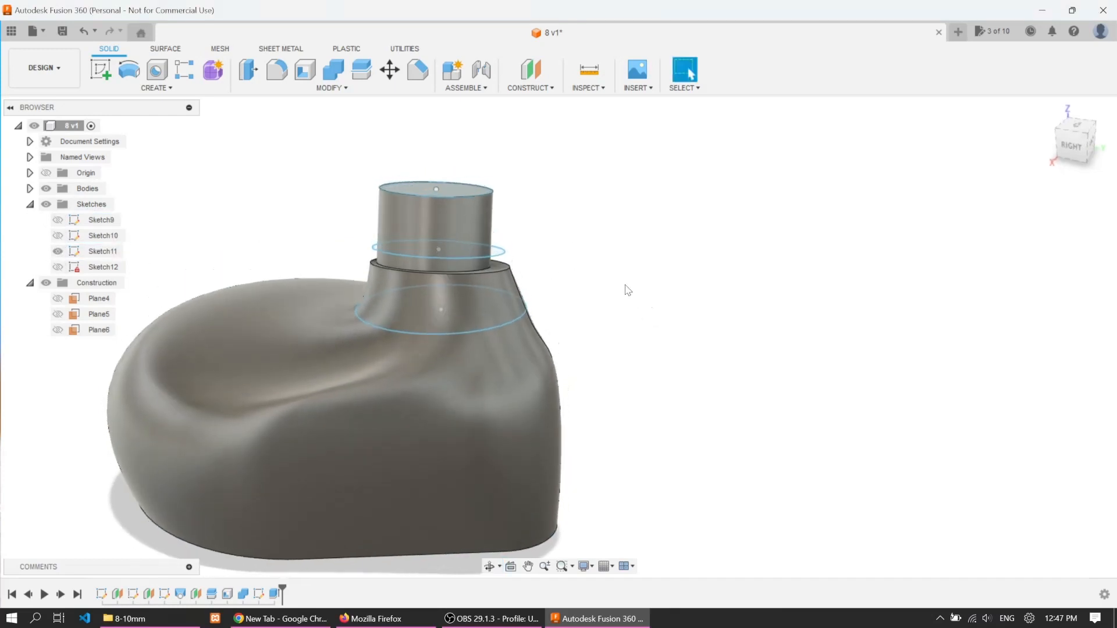
Rotate Sketch11's uppermost 6 mm circle about the X axis in two moves of 2 degrees each.
{"action": "left_click", "coordinate": [474, 196]}
{"action": "key", "text": "m"}
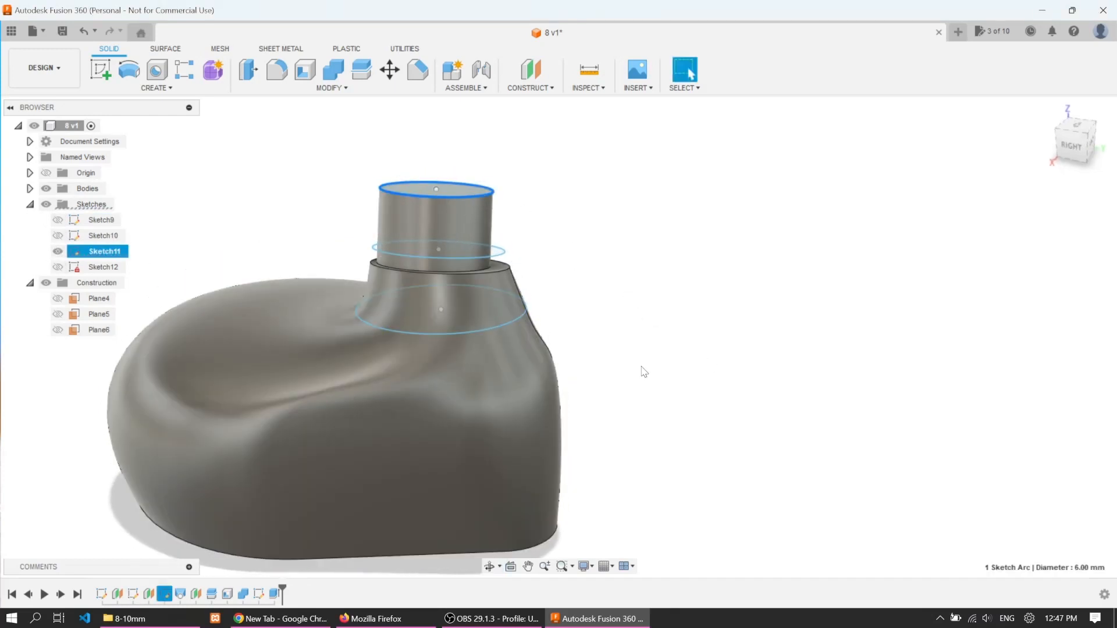
{"action": "mouse_move", "coordinate": [735, 335]}
{"action": "middle_mouse_down", "text": "shift"}
{"action": "mouse_move", "coordinate": [765, 325]}
{"action": "mouse_move", "coordinate": [745, 322]}
{"action": "middle_mouse_up", "text": "shift"}
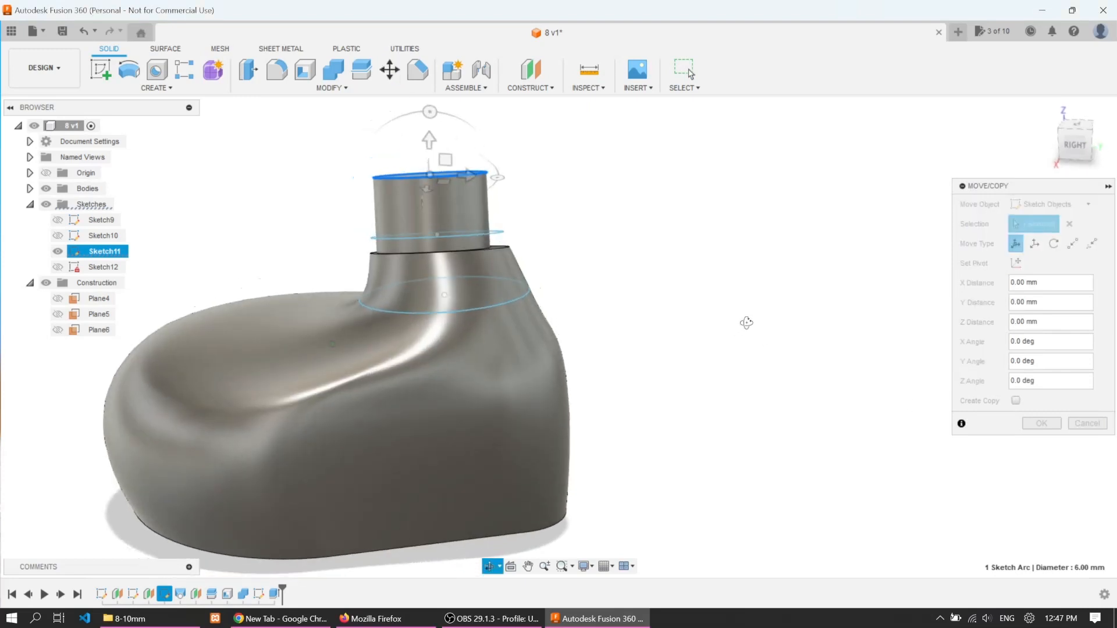
{"action": "middle_click_drag", "start_coordinate": [671, 274], "coordinate": [708, 348]}
{"action": "scroll", "coordinate": [472, 189], "scroll_direction": "up", "scroll_amount": 2}
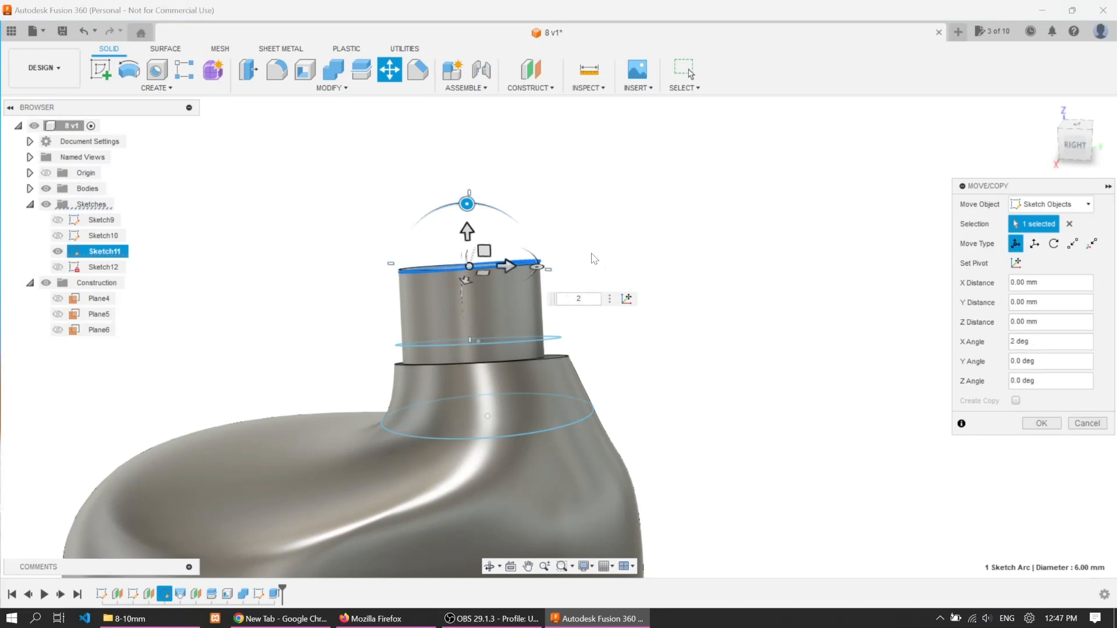
{"action": "key", "text": "Return"}
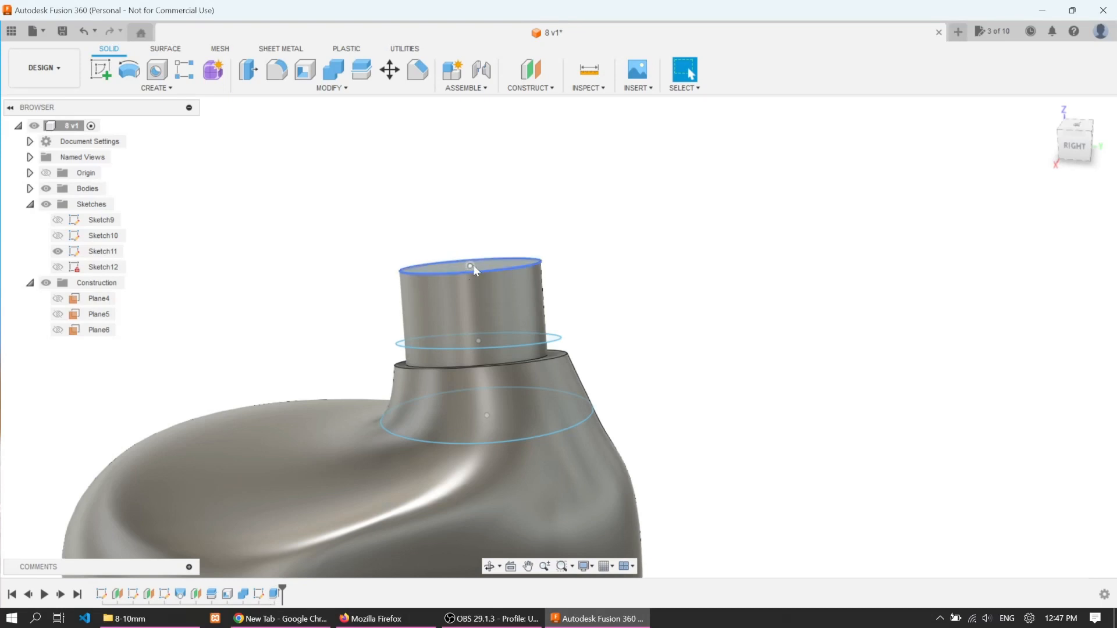
{"action": "key", "text": "m"}
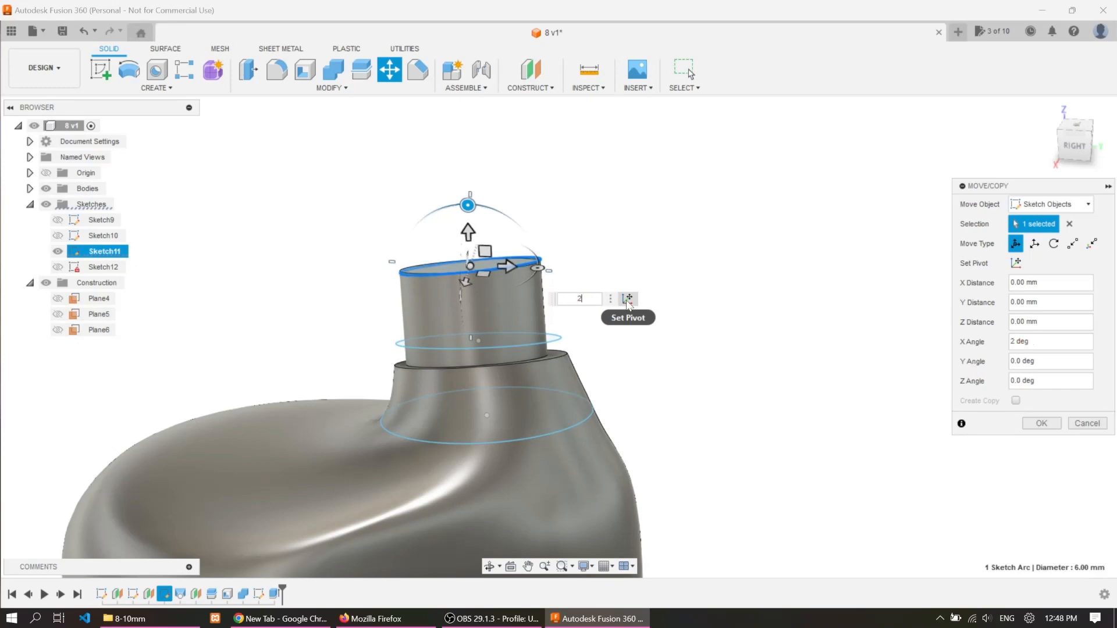
{"action": "key", "text": "Return"}
Rotate the uppermost neck circle 2 degrees about the Y axis and hide Sketch11.
{"action": "middle_click_drag", "start_coordinate": [686, 264], "coordinate": [610, 276], "text": "shift"}
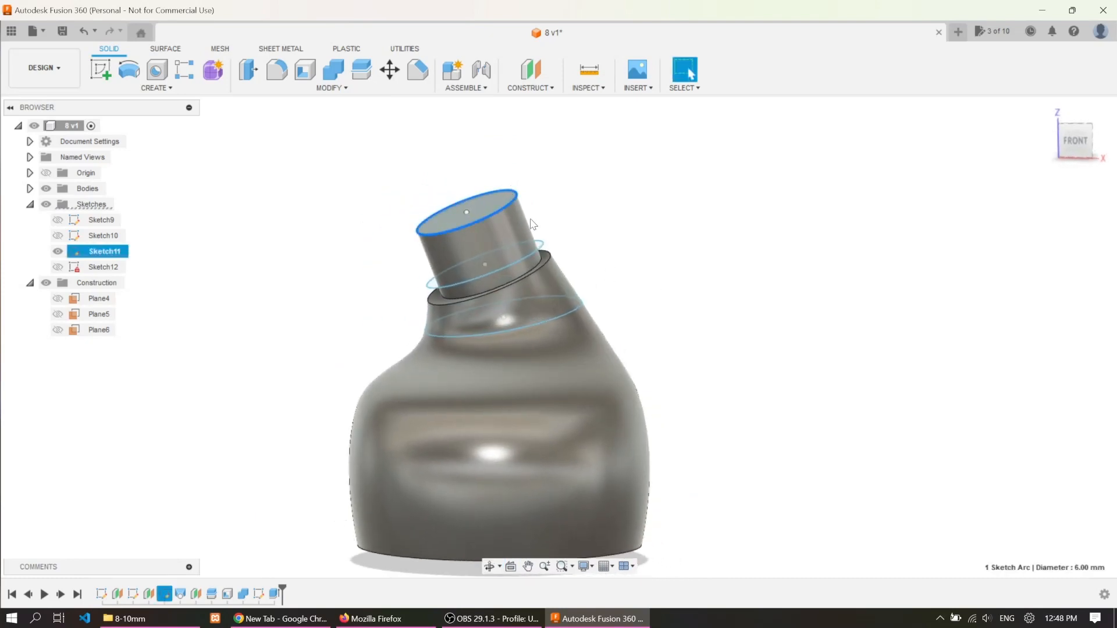
{"action": "key", "text": "m"}
{"action": "scroll", "coordinate": [514, 278], "scroll_direction": "up", "scroll_amount": 4}
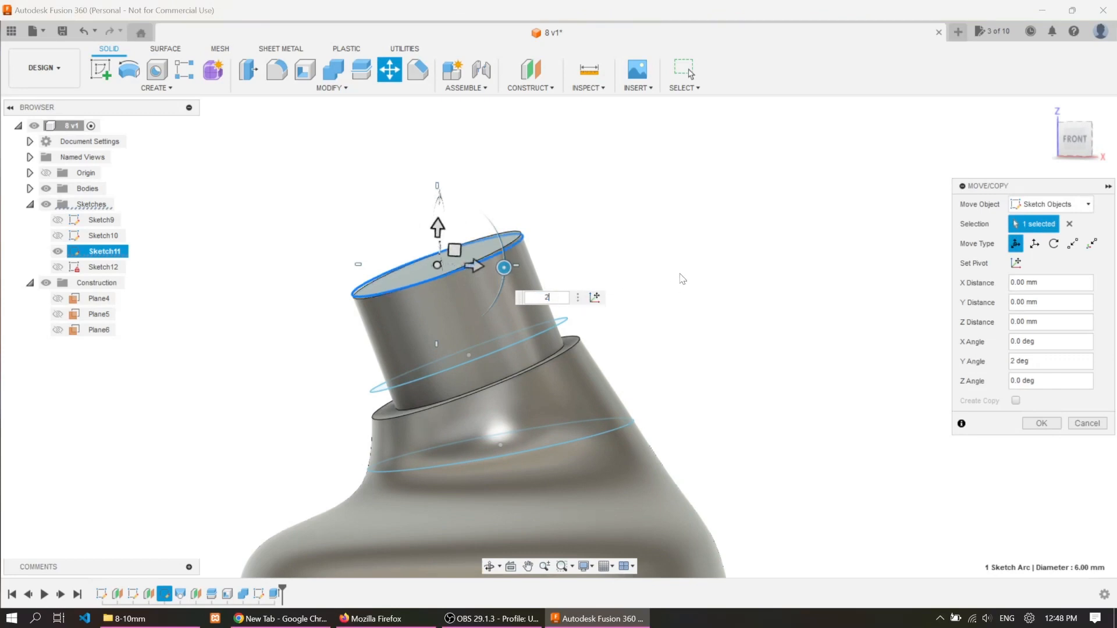
{"action": "key", "text": "Return"}
{"action": "middle_click_drag", "start_coordinate": [681, 277], "coordinate": [735, 315], "text": "shift"}
{"action": "left_click", "coordinate": [60, 252]}
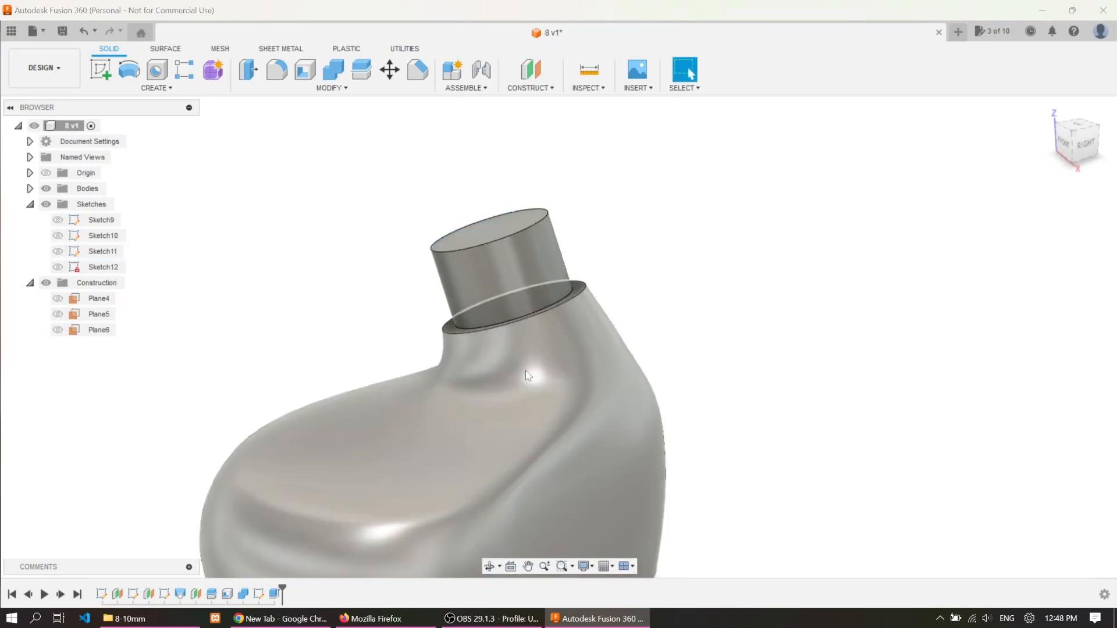
Fillet the outer edge of the ledge around the neck with a 3 mm radius.
{"action": "left_click", "coordinate": [535, 313]}
{"action": "mouse_move", "coordinate": [707, 279]}
{"action": "middle_mouse_down", "text": "shift"}
{"action": "mouse_move", "coordinate": [746, 329]}
{"action": "mouse_move", "coordinate": [644, 300]}
{"action": "mouse_move", "coordinate": [678, 262]}
{"action": "mouse_move", "coordinate": [690, 342]}
{"action": "middle_mouse_up", "text": "shift"}
{"action": "left_click", "coordinate": [277, 70]}
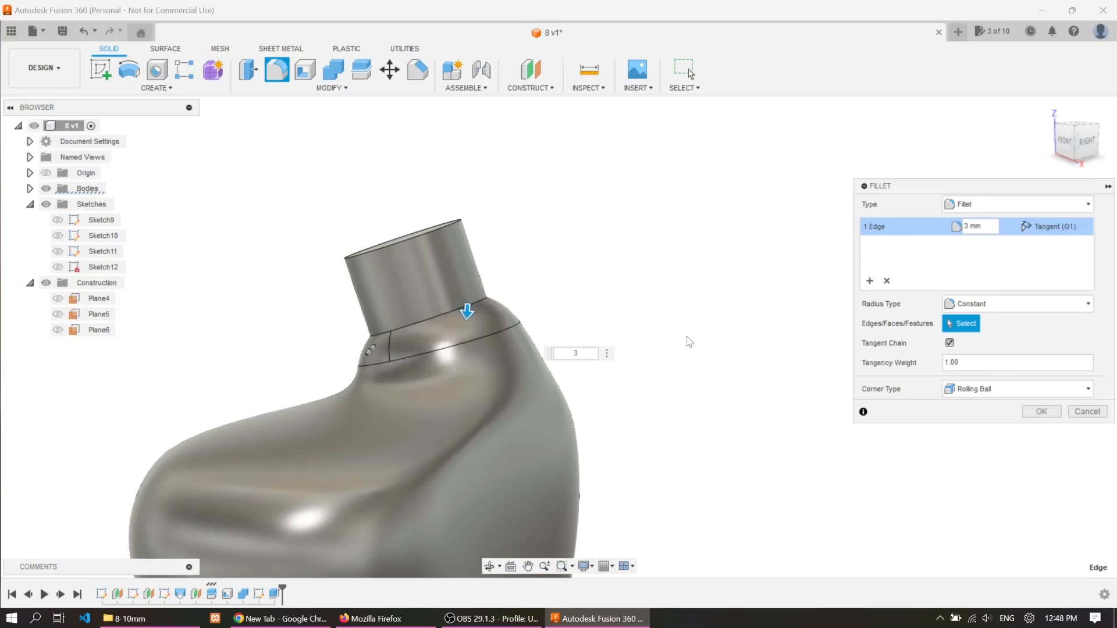
{"action": "key", "text": "Return"}
{"action": "middle_click_drag", "start_coordinate": [628, 211], "coordinate": [569, 217], "text": "shift"}
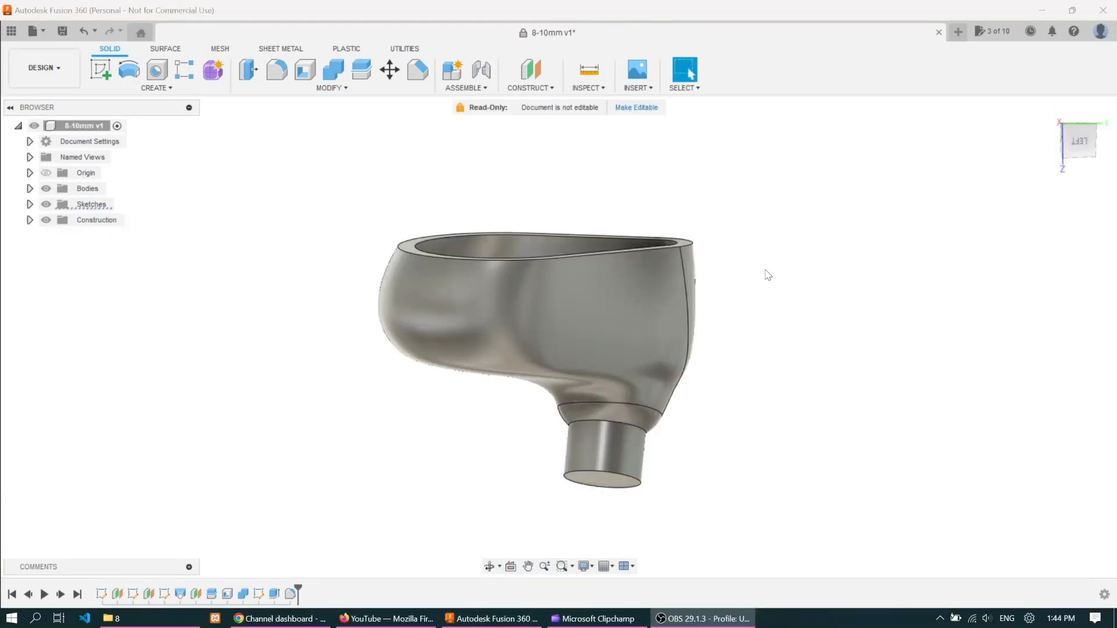
Start a sketch on the open teardrop rim and extrude the rim and enclosed opening 2 mm as a new body.
{"action": "middle_click_drag", "start_coordinate": [768, 276], "coordinate": [620, 250], "text": "shift"}
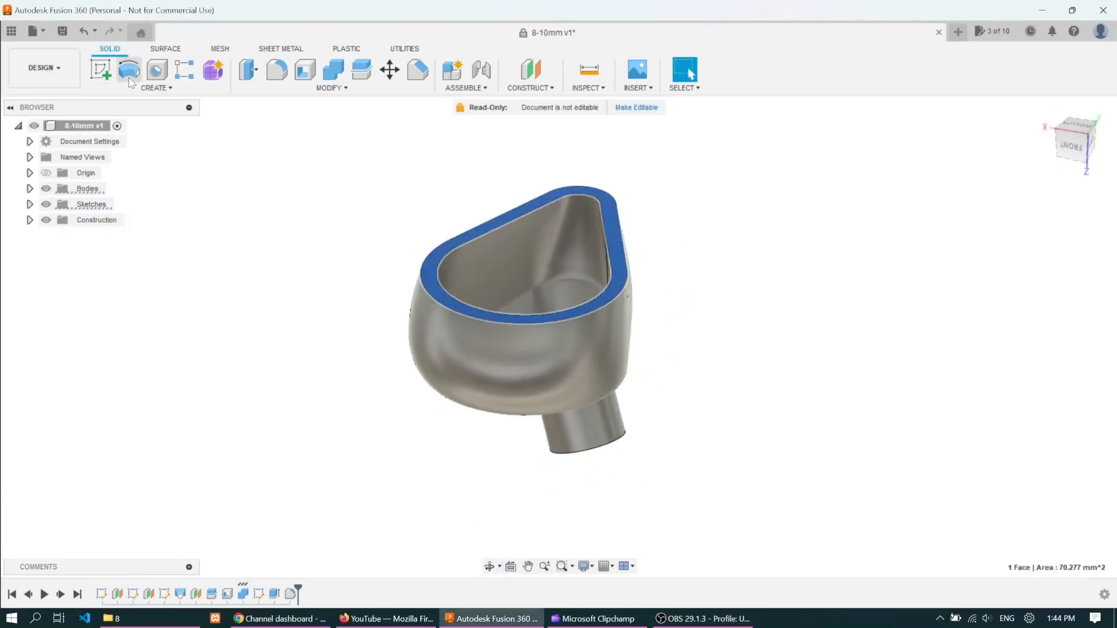
{"action": "left_click", "coordinate": [100, 69]}
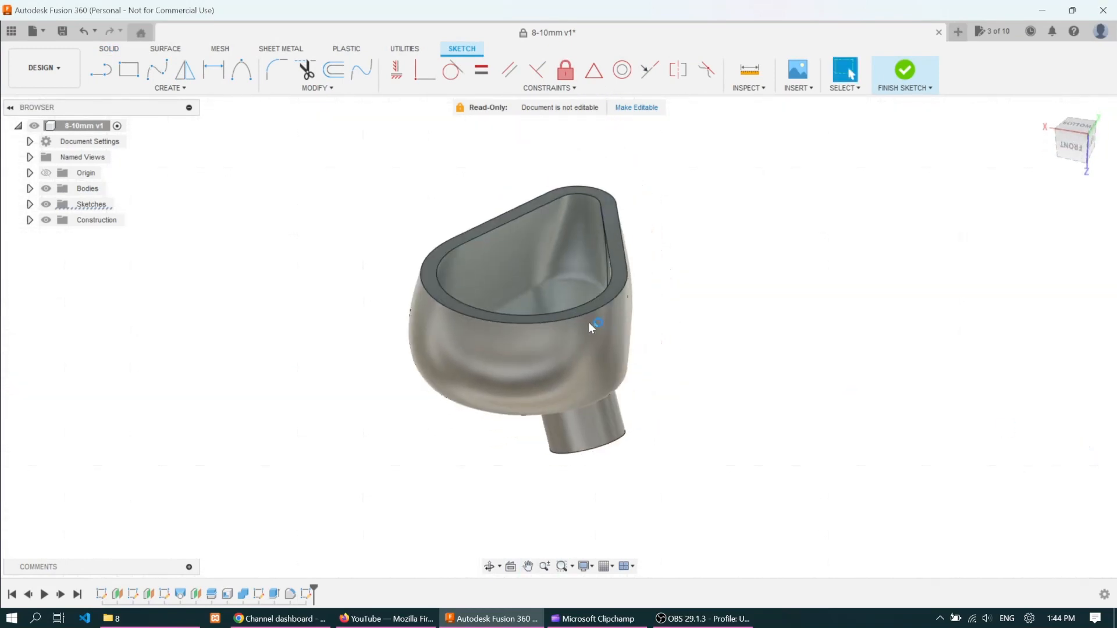
{"action": "key", "text": "e"}
{"action": "left_click", "coordinate": [618, 265]}
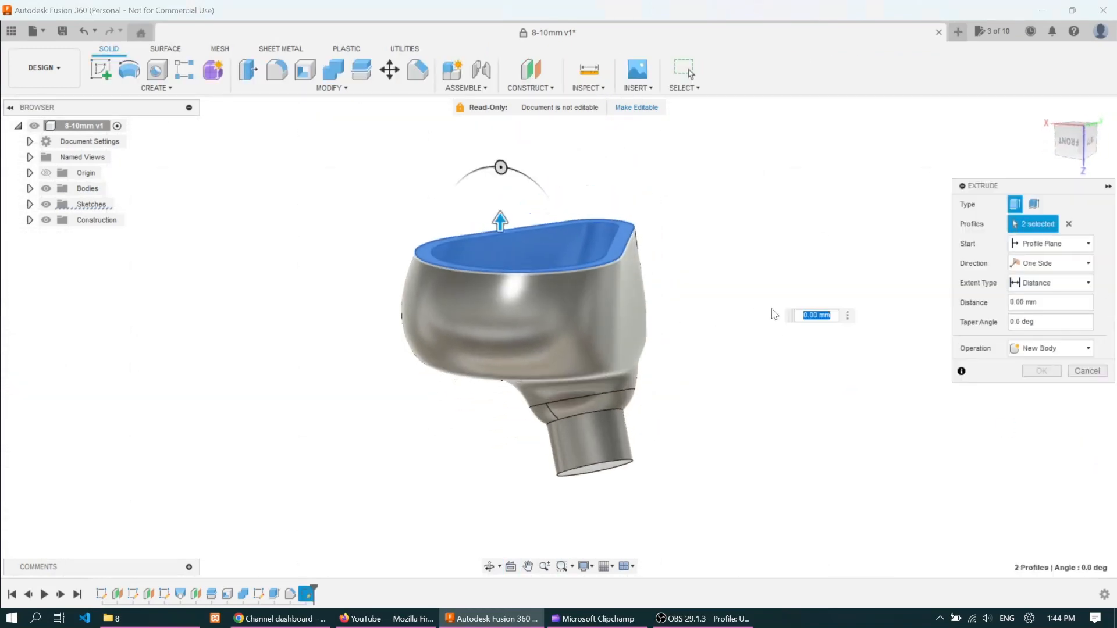
{"action": "type", "text": "2"}
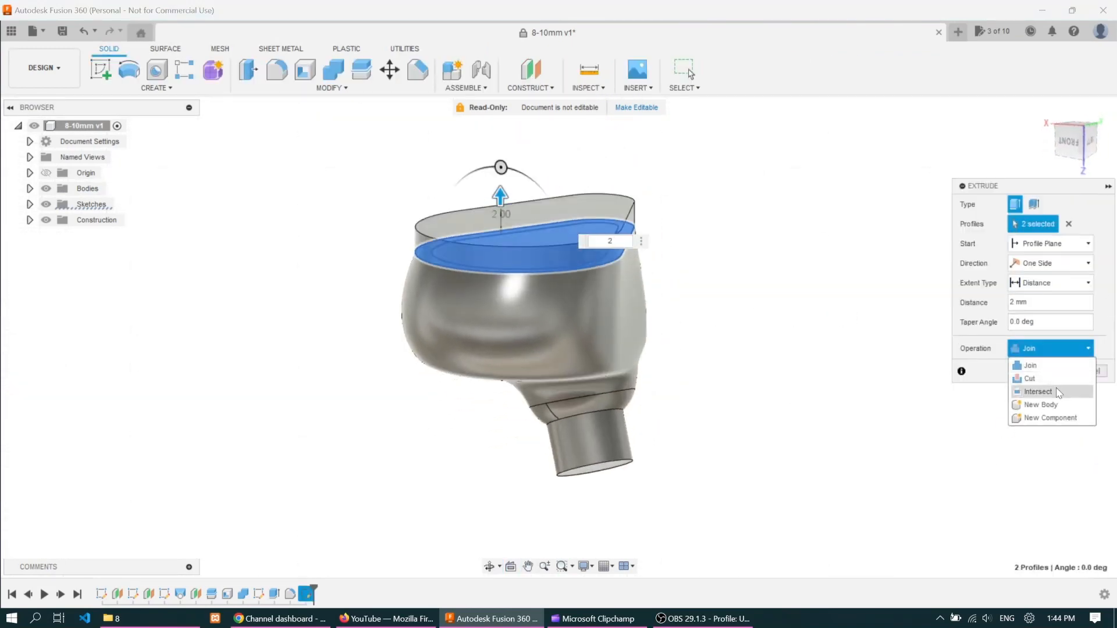
{"action": "left_click", "coordinate": [1057, 374]}
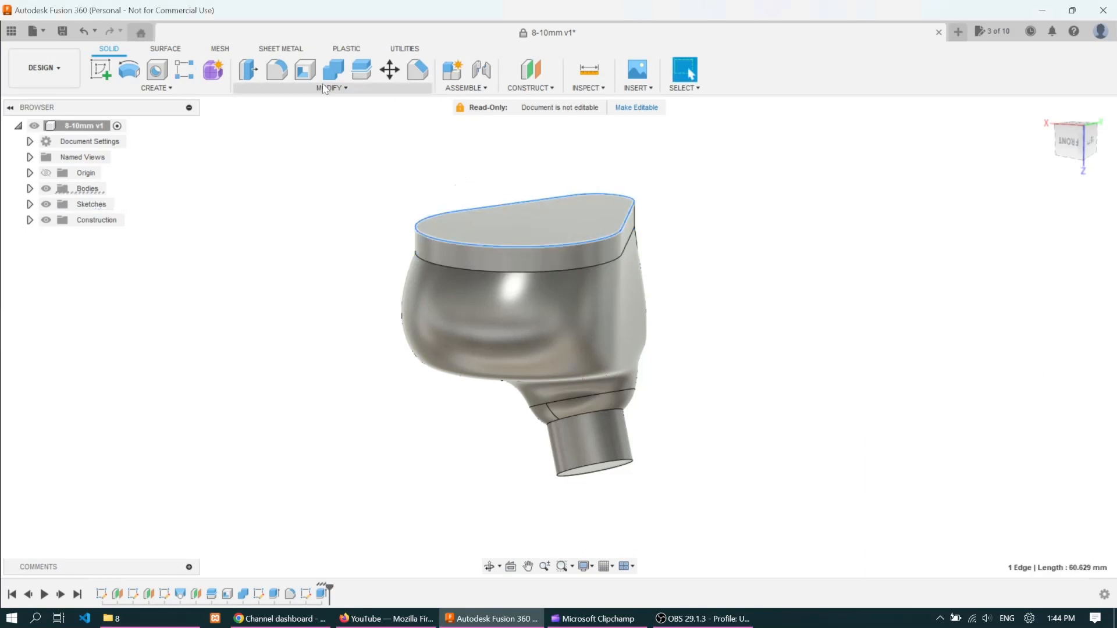
Chamfer the outer edge of the new lid's flat face by 2 mm.
{"action": "left_click", "coordinate": [422, 75]}
{"action": "type", "text": "2"}
{"action": "key", "text": "Return"}
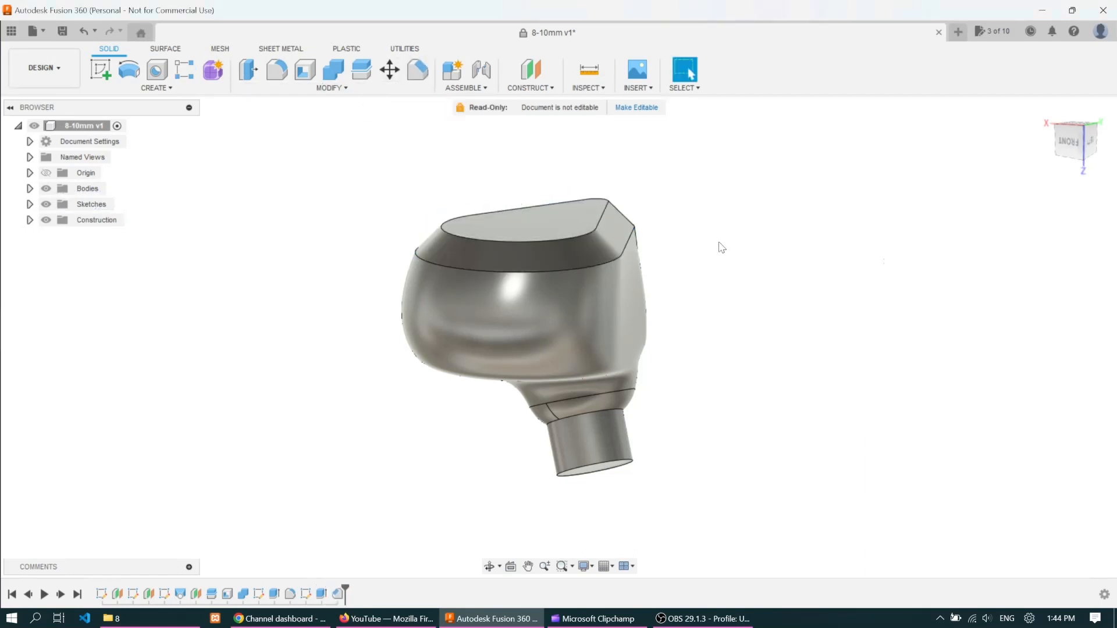
Fillet the edge between the lid's flat face and its chamfer with a 3 mm radius.
{"action": "middle_click_drag", "start_coordinate": [722, 248], "coordinate": [686, 271], "text": "shift"}
{"action": "left_click", "coordinate": [590, 244]}
{"action": "left_click", "coordinate": [272, 65]}
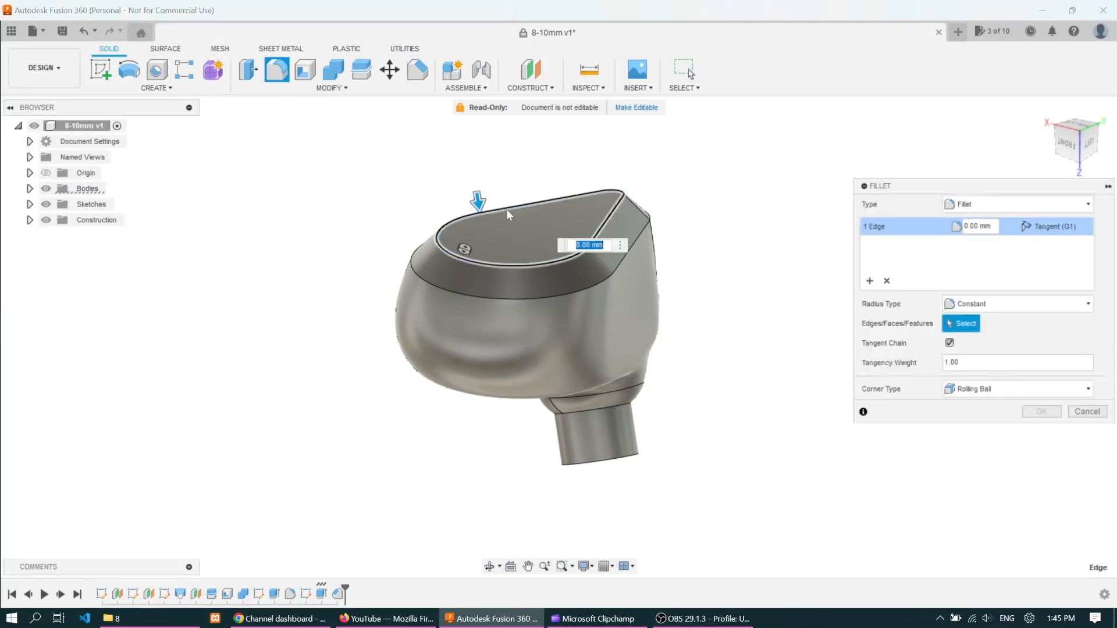
{"action": "type", "text": "3"}
{"action": "key", "text": "Return"}
{"action": "middle_click_drag", "start_coordinate": [641, 234], "coordinate": [728, 256], "text": "shift"}
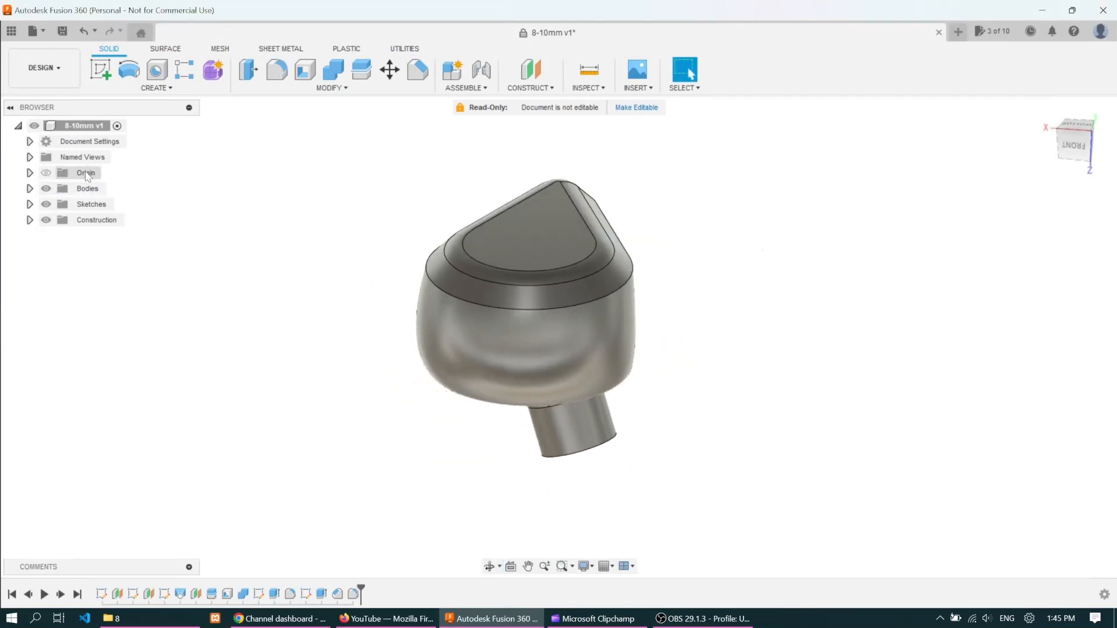
Hide the main shell Body2 so that only the lid Body3 is shown.
{"action": "left_click", "coordinate": [30, 188]}
{"action": "left_click", "coordinate": [58, 220]}
{"action": "middle_click_drag", "start_coordinate": [58, 220], "coordinate": [300, 248], "text": "shift"}
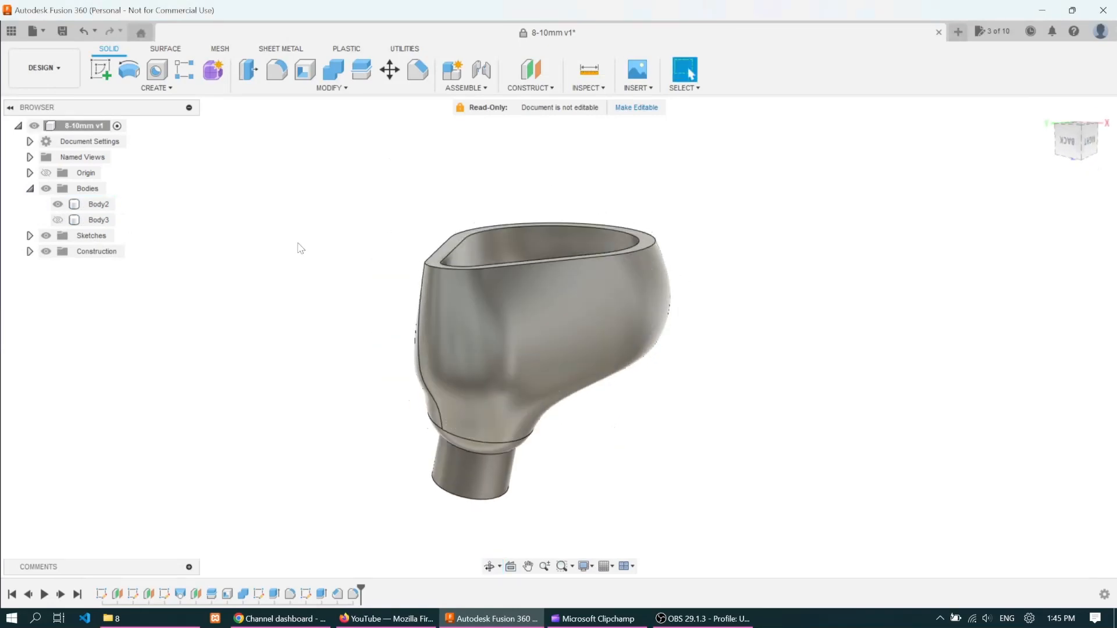
{"action": "left_click", "coordinate": [58, 204]}
{"action": "left_click", "coordinate": [58, 220]}
{"action": "middle_click_drag", "start_coordinate": [408, 274], "coordinate": [637, 328], "text": "shift"}
Sketch on the lid's flat teardrop underside, offset its outline inward by about 1.2 mm and select the enclosed inner profile.
{"action": "left_click", "coordinate": [642, 259]}
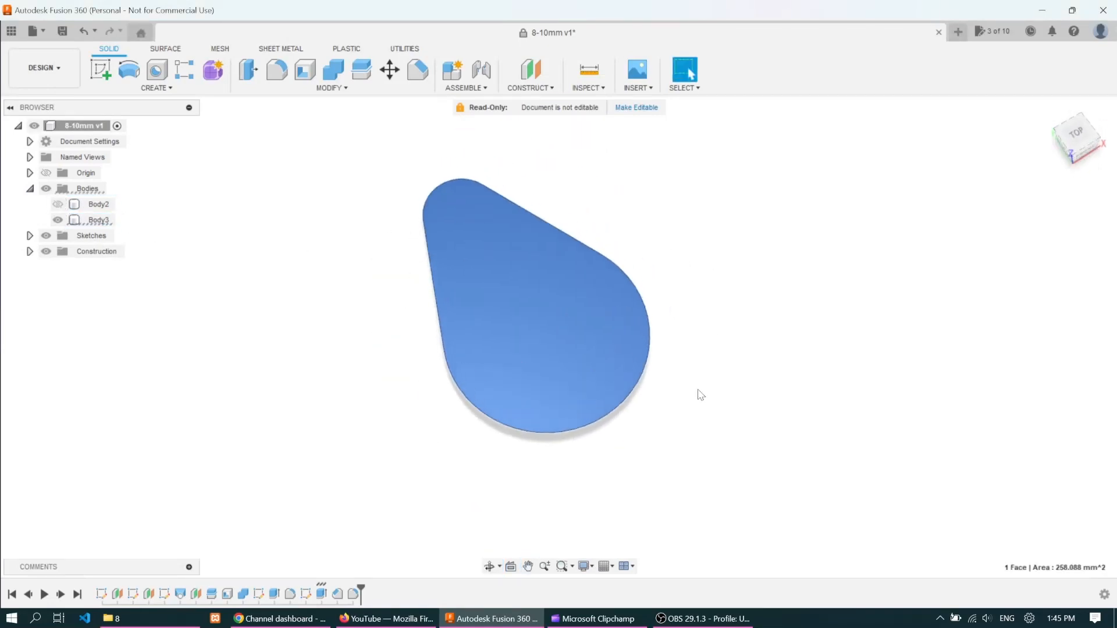
{"action": "middle_click_drag", "start_coordinate": [702, 395], "coordinate": [758, 324], "text": "shift"}
{"action": "left_click", "coordinate": [98, 71]}
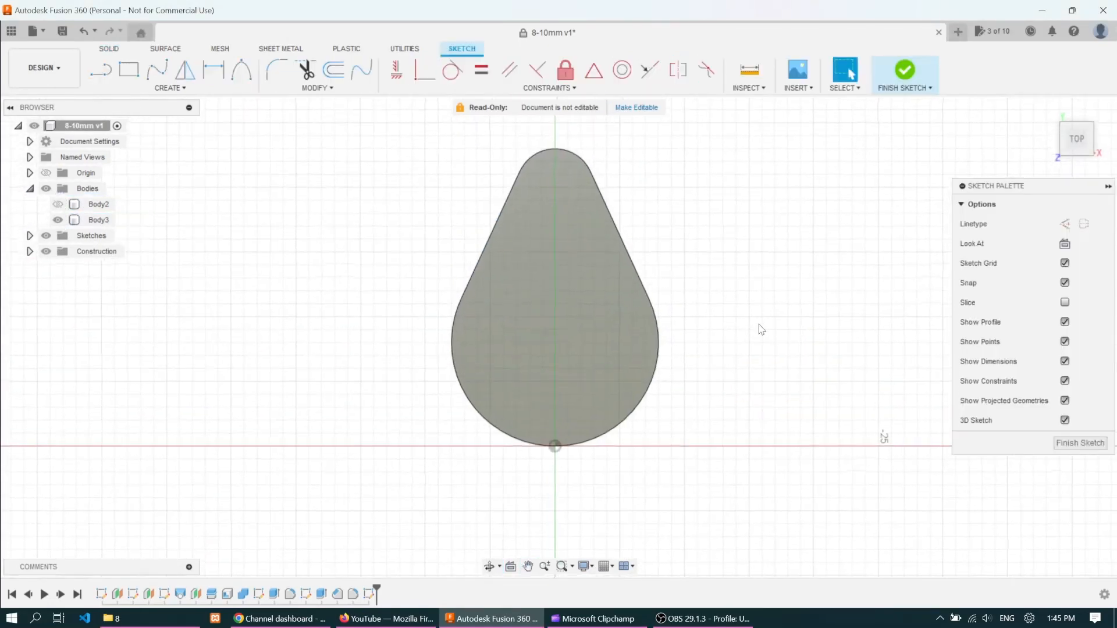
{"action": "key", "text": "o"}
{"action": "left_click", "coordinate": [632, 268]}
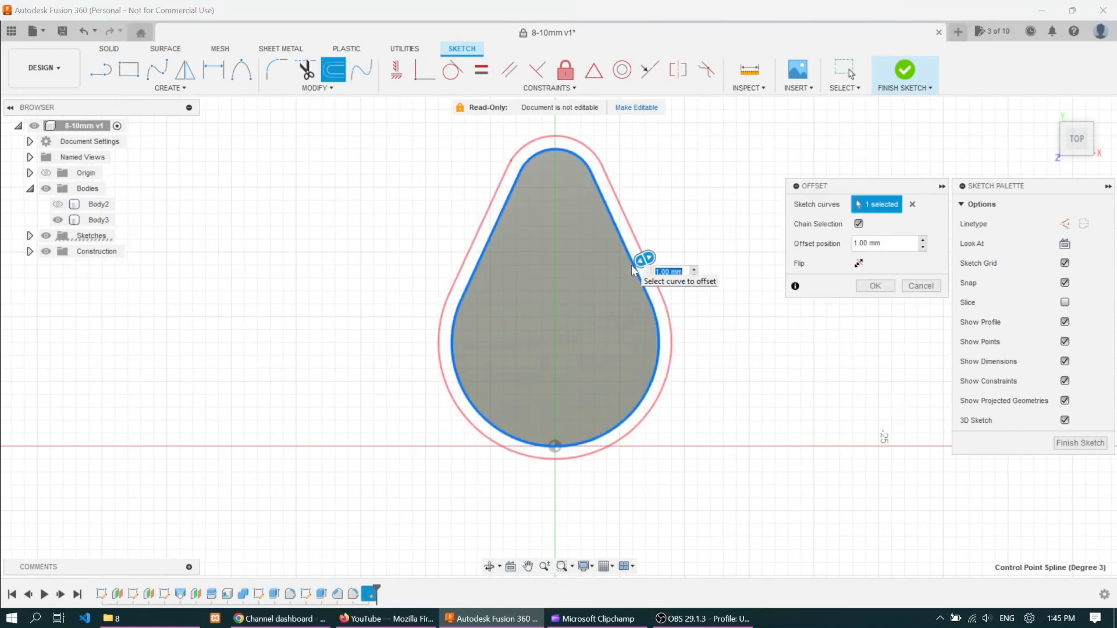
{"action": "key", "text": "Return"}
{"action": "left_click", "coordinate": [619, 343]}
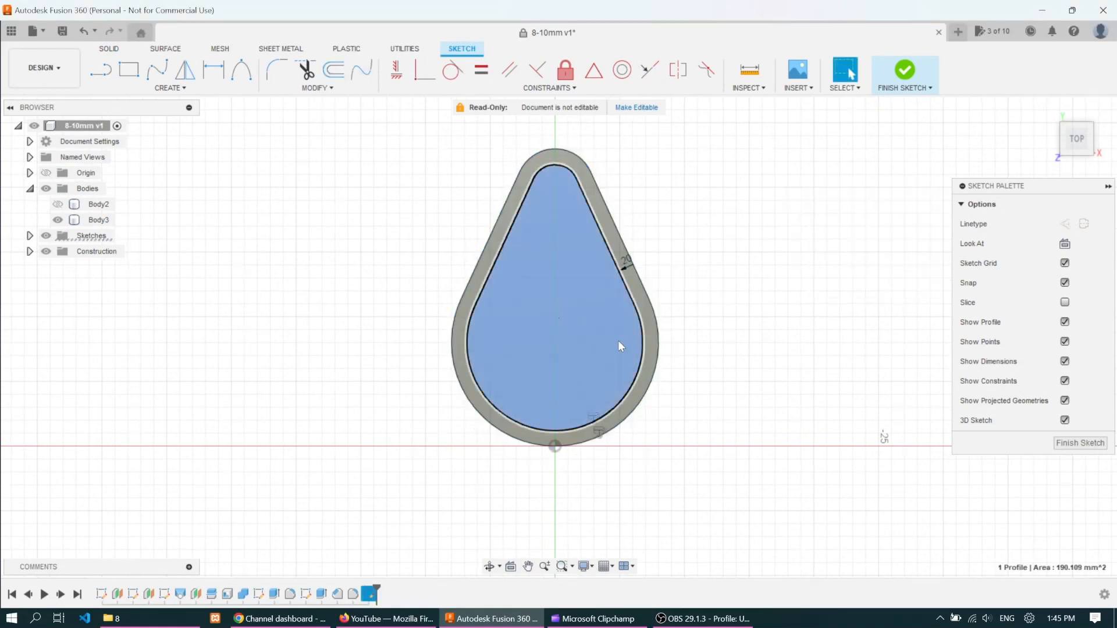
Extrude the selected inner profile by -1 mm to cut a pocket into the lid's underside, and chamfer the pocket's floor edge.
{"action": "middle_click_drag", "start_coordinate": [618, 344], "coordinate": [758, 320], "text": "shift"}
{"action": "type", "text": "e"}
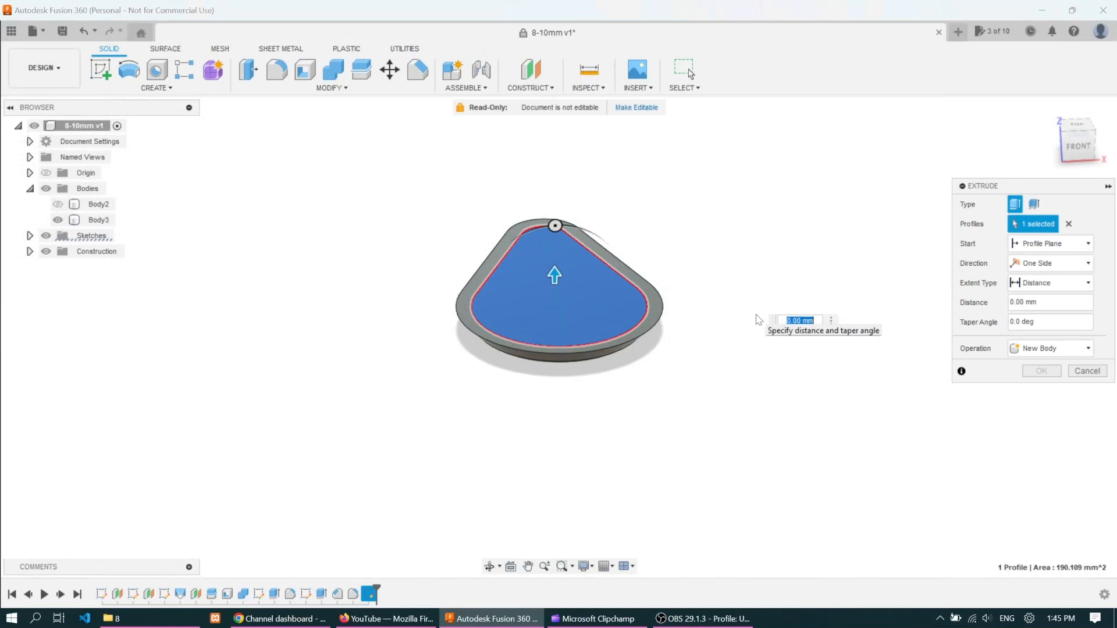
{"action": "type", "text": "-1"}
{"action": "key", "text": "Return"}
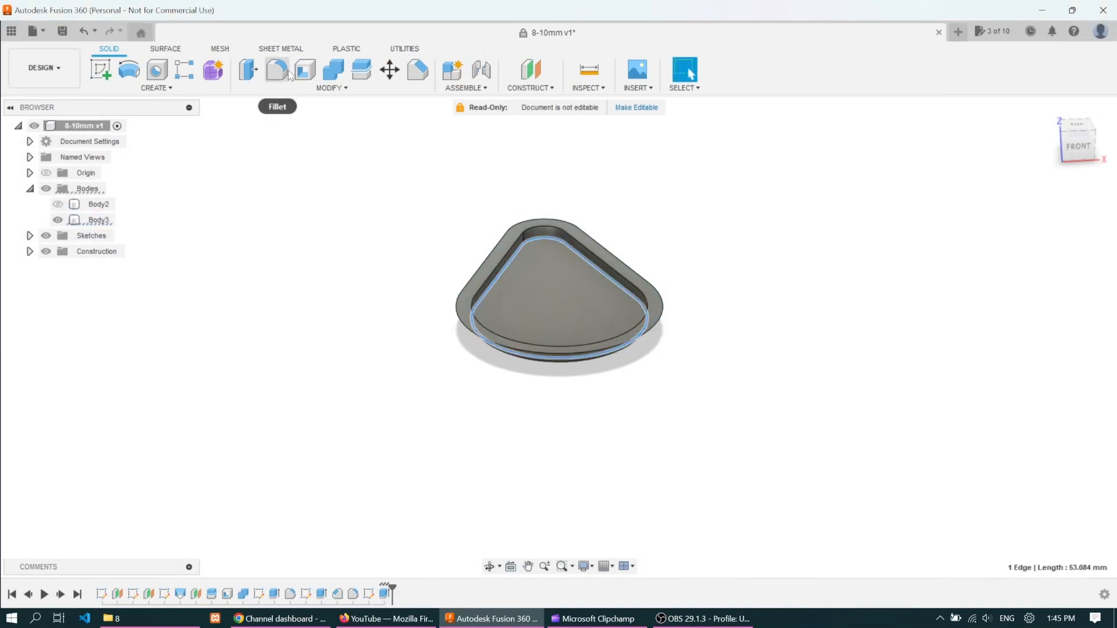
{"action": "left_click", "coordinate": [416, 77]}
{"action": "key", "text": "Escape"}
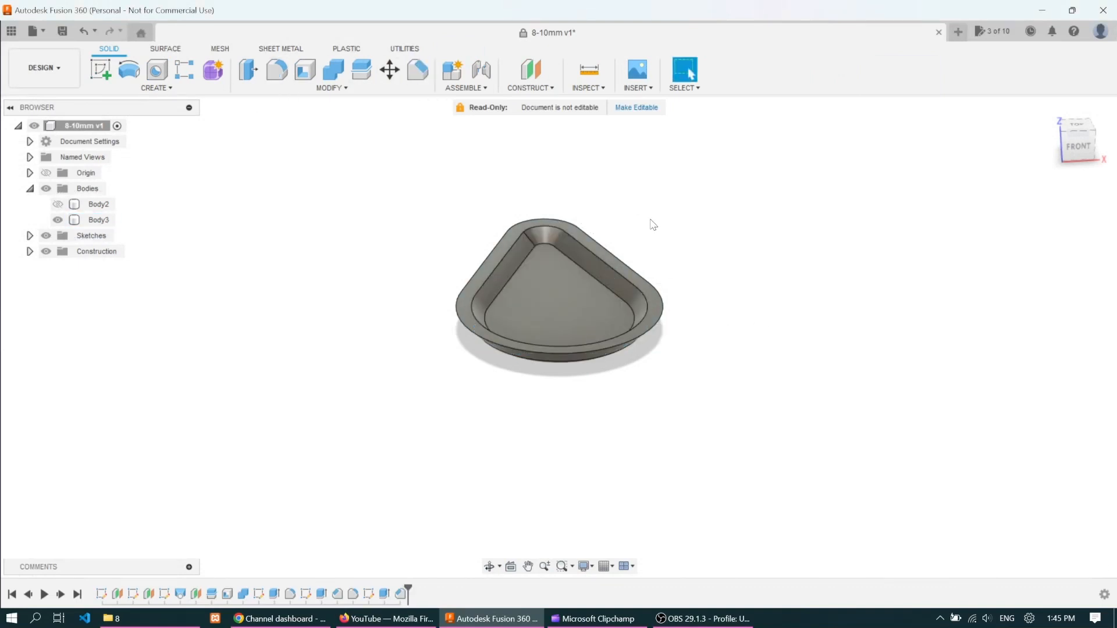
Show the main shell Body2 and hide the lid Body3 so that the shell's open rim and neck can be inspected.
{"action": "middle_click_drag", "start_coordinate": [651, 225], "coordinate": [647, 417], "text": "shift"}
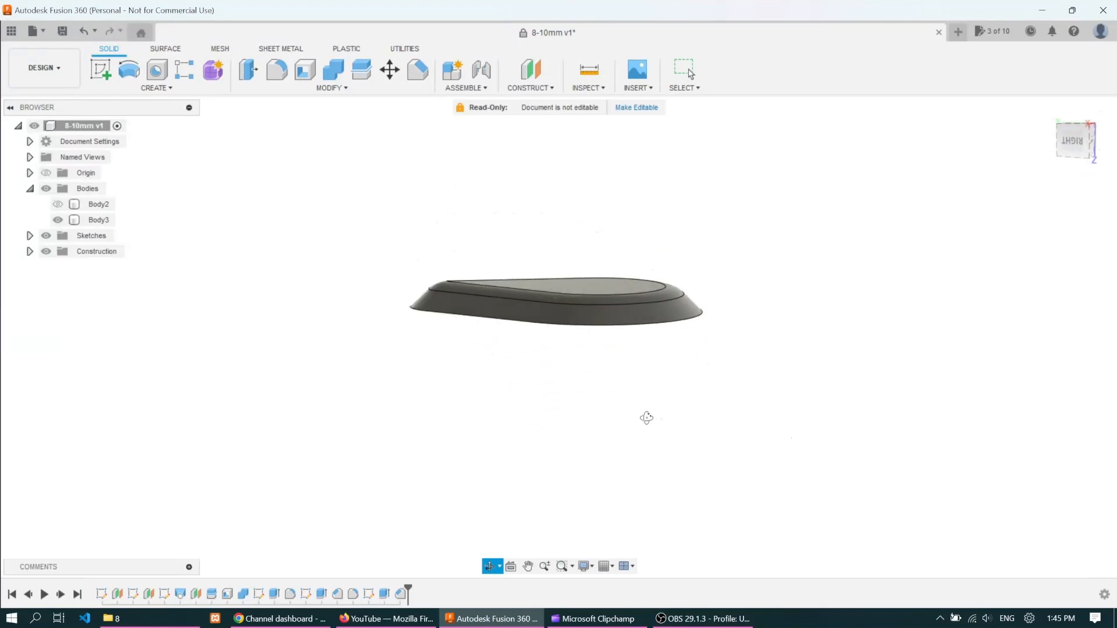
{"action": "left_click", "coordinate": [58, 205]}
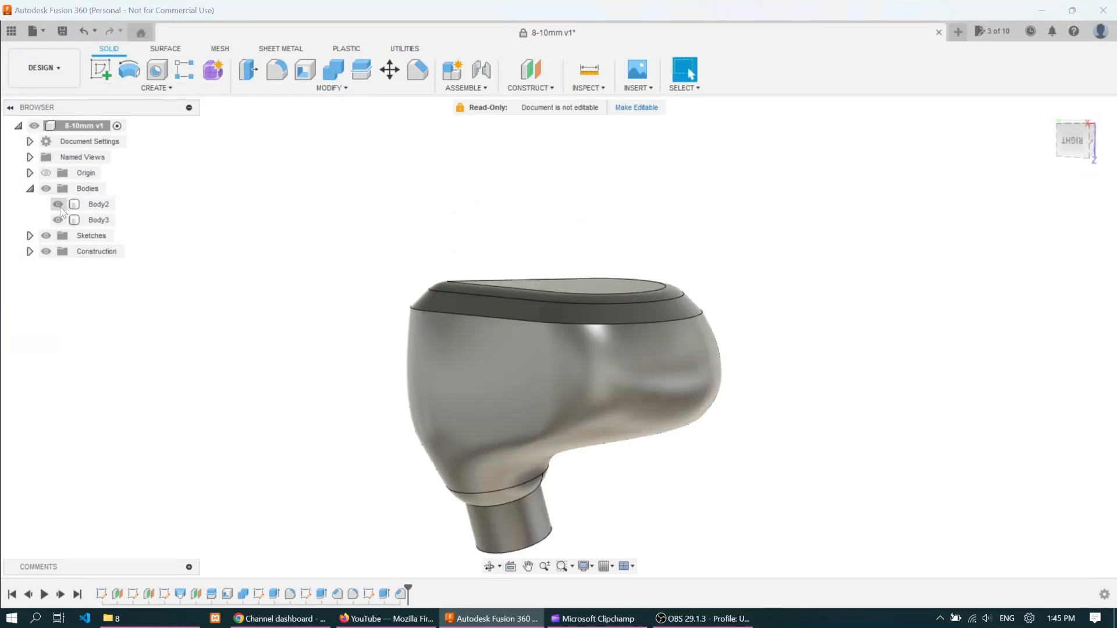
{"action": "middle_click_drag", "start_coordinate": [728, 354], "coordinate": [676, 342], "text": "shift"}
{"action": "left_click", "coordinate": [57, 220]}
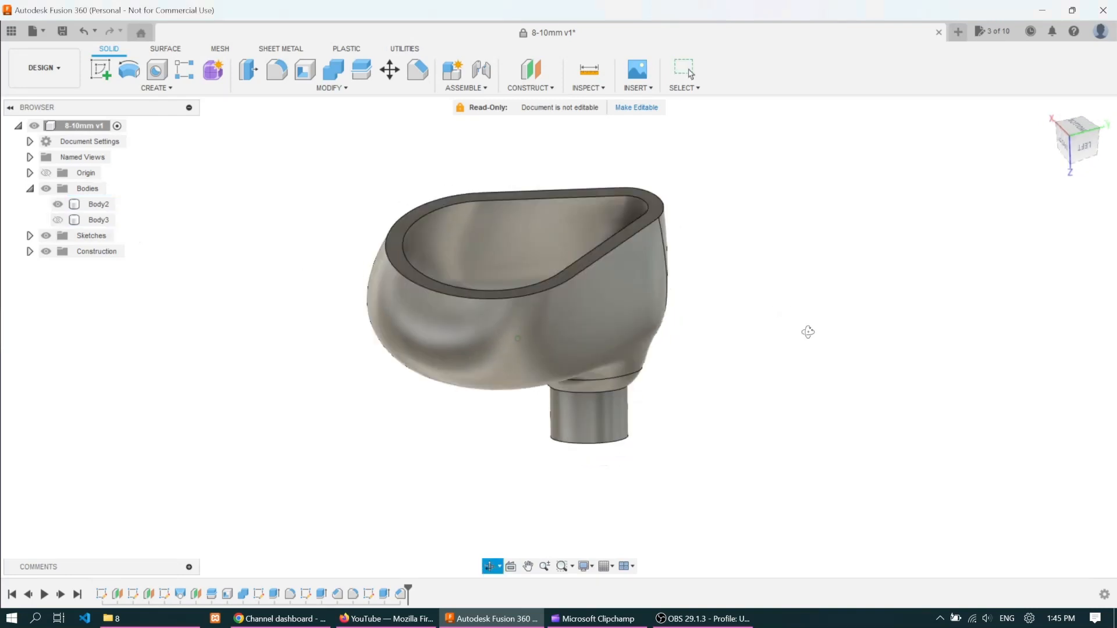
{"action": "middle_click_drag", "start_coordinate": [806, 329], "coordinate": [775, 308], "text": "shift"}
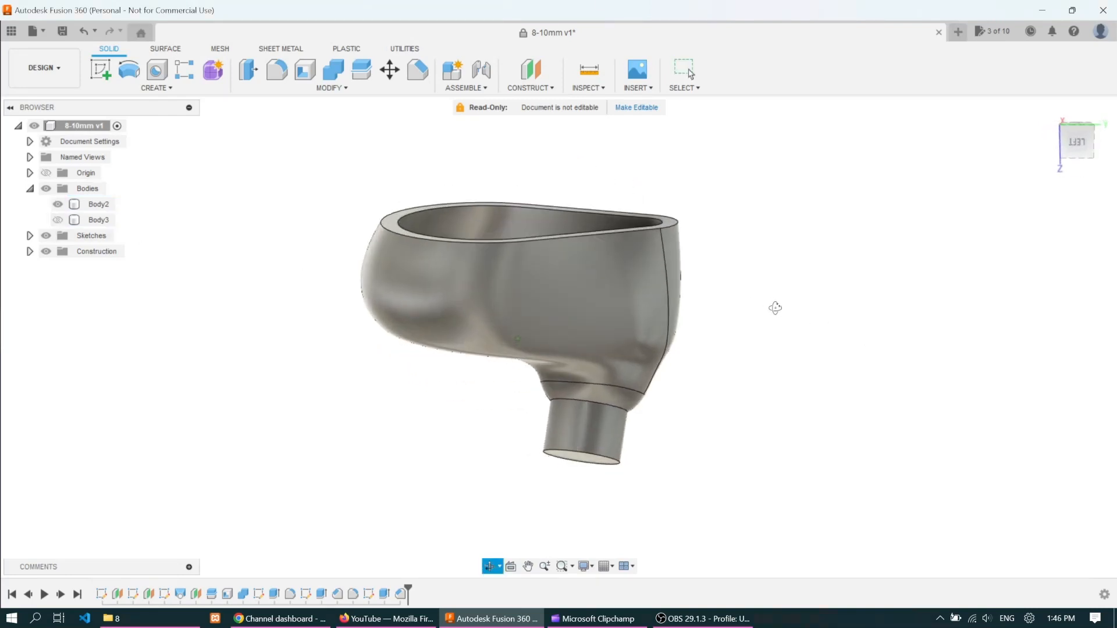